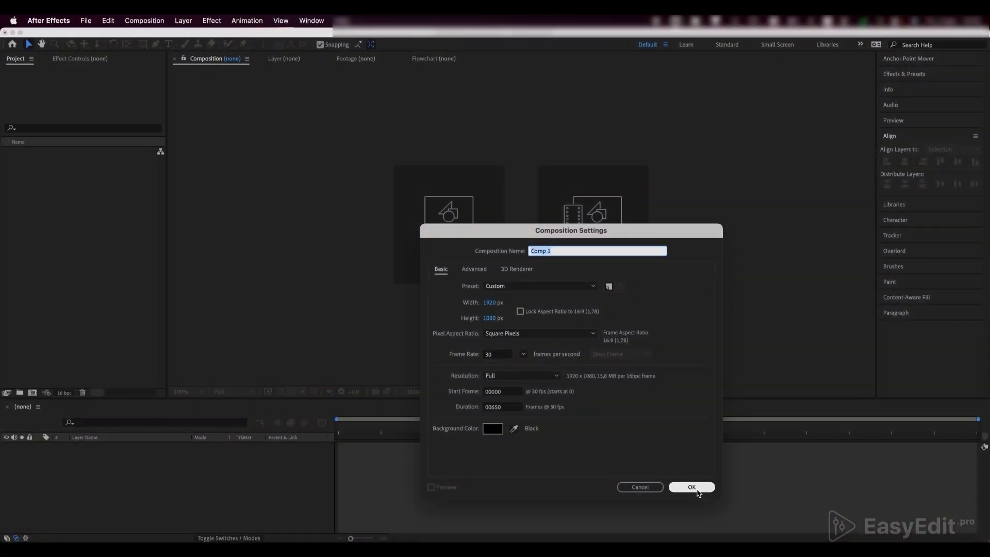
Create Comp 1 and add a new text layer reading GLASS
{"action": "left_click", "coordinate": [697, 490]}
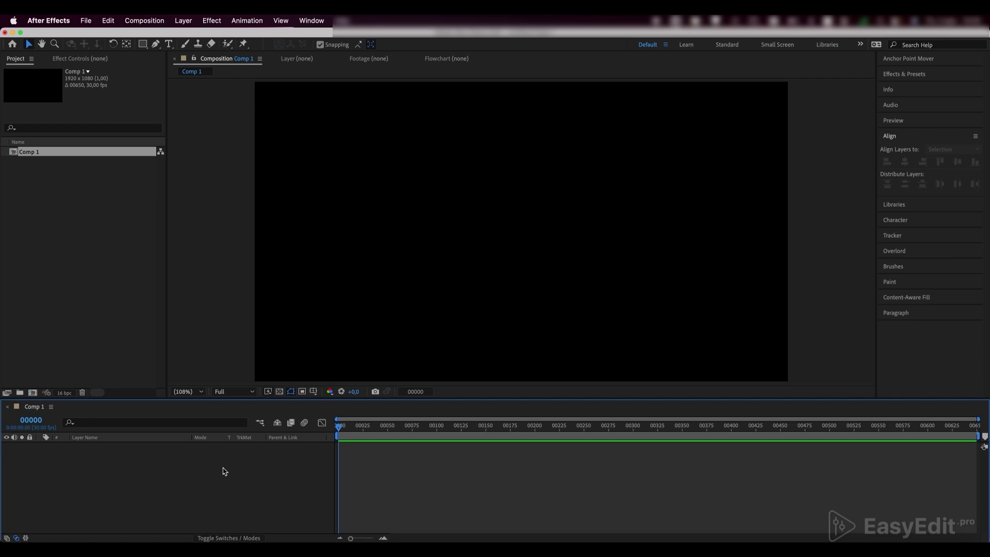
{"action": "right_click", "coordinate": [132, 470]}
{"action": "mouse_move", "coordinate": [164, 408]}
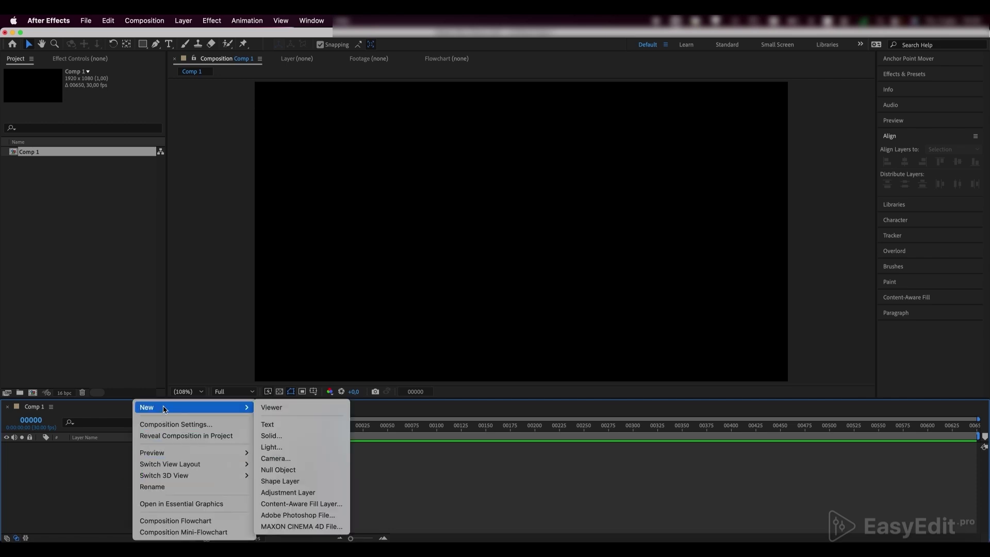
{"action": "left_click", "coordinate": [270, 424]}
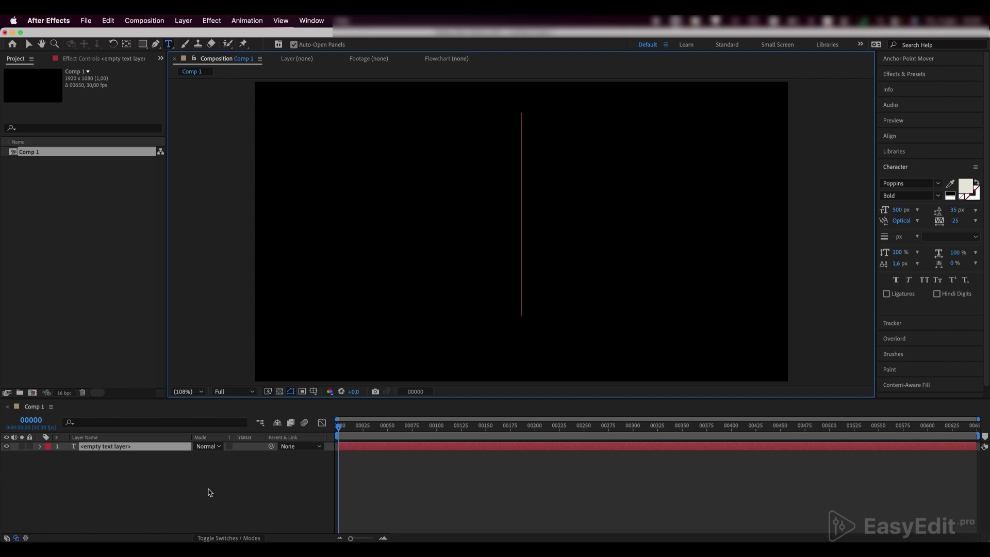
{"action": "type", "text": "GLAS"}
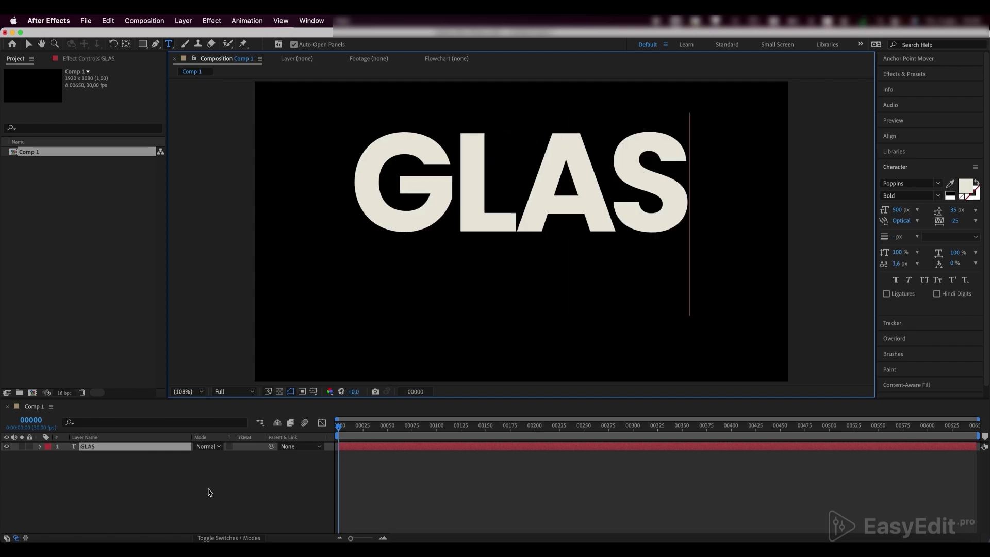
{"action": "type", "text": "S"}
{"action": "left_click", "coordinate": [208, 489]}
Centre GLASS horizontally and vertically in the frame and make its fill white
{"action": "left_click", "coordinate": [138, 452]}
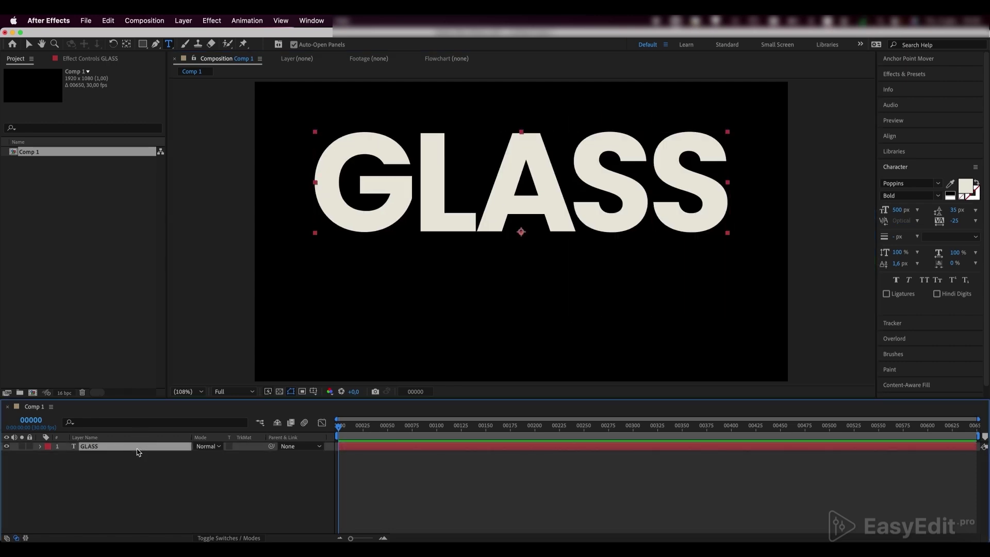
{"action": "left_click", "coordinate": [890, 137]}
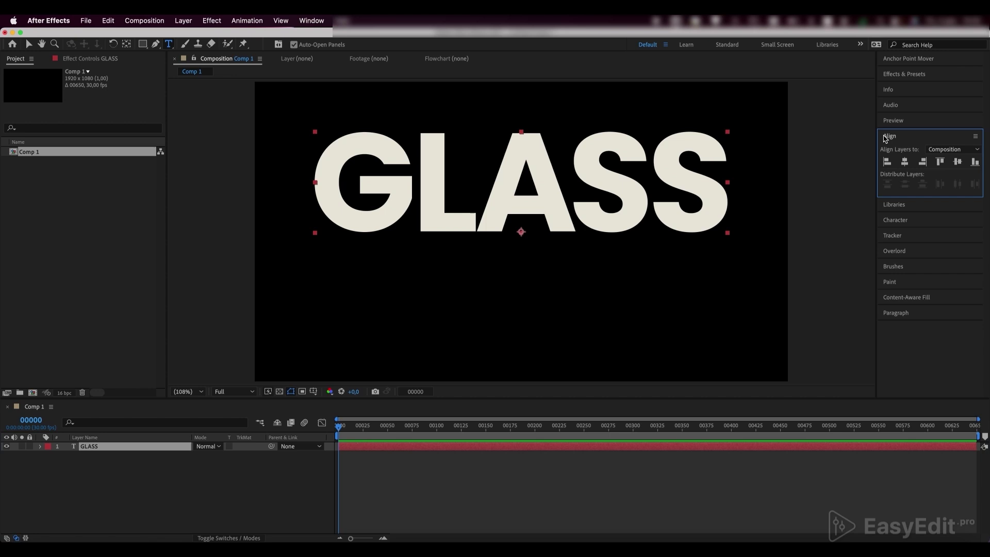
{"action": "left_click", "coordinate": [904, 162]}
{"action": "left_click", "coordinate": [957, 162]}
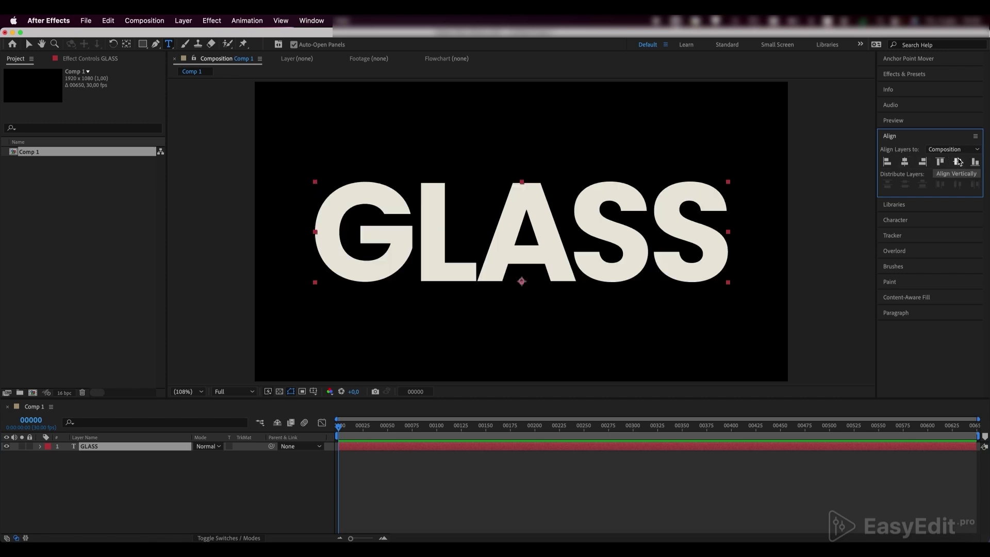
{"action": "left_click", "coordinate": [895, 220]}
{"action": "left_click", "coordinate": [965, 186]}
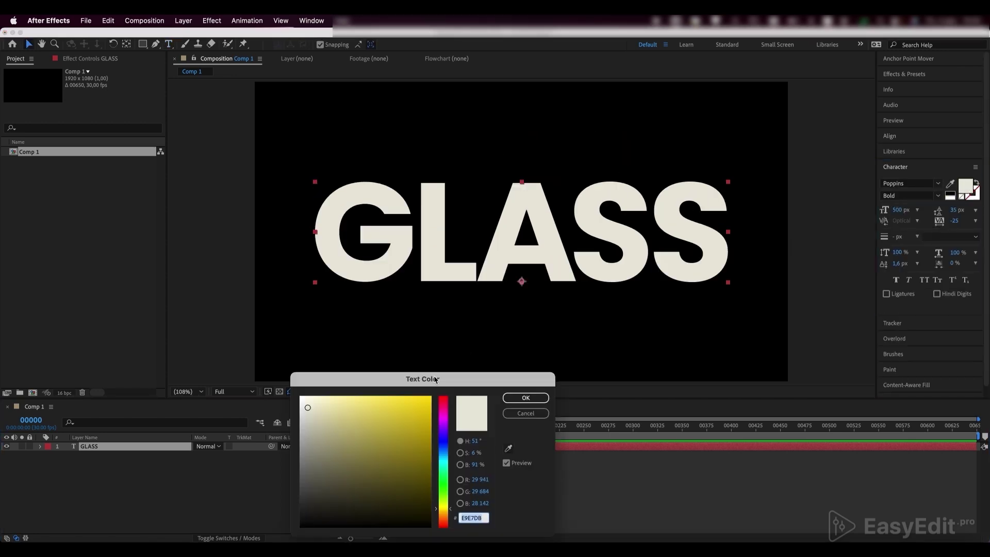
{"action": "left_click_drag", "start_coordinate": [299, 409], "coordinate": [283, 365]}
{"action": "left_click", "coordinate": [525, 397]}
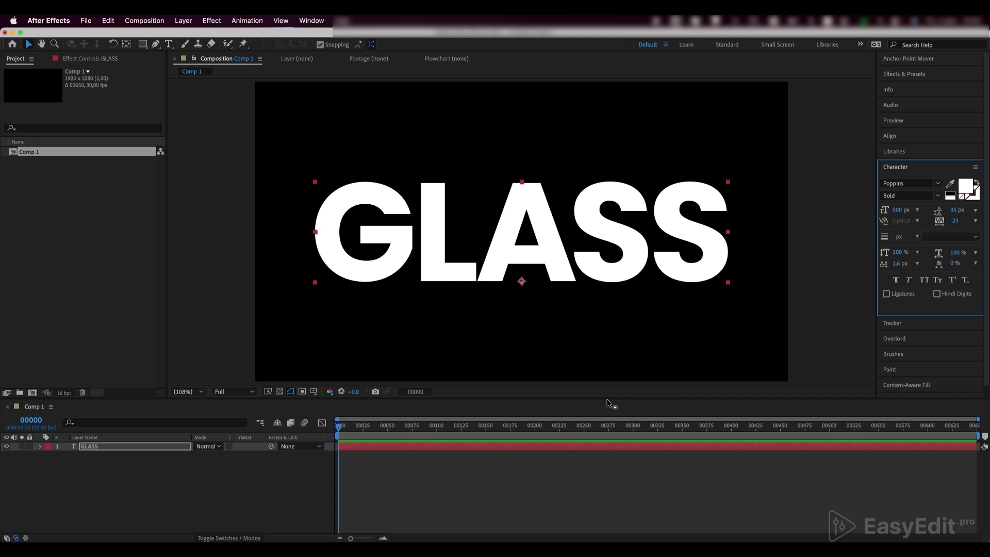
Create shapes from the GLASS text and rename the outlines layer Text
{"action": "right_click", "coordinate": [133, 451]}
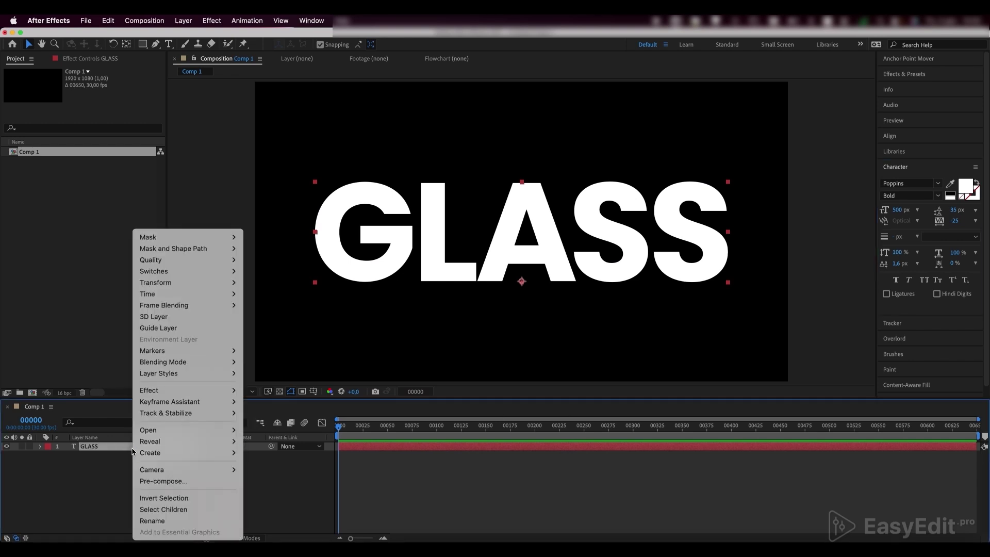
{"action": "mouse_move", "coordinate": [150, 453]}
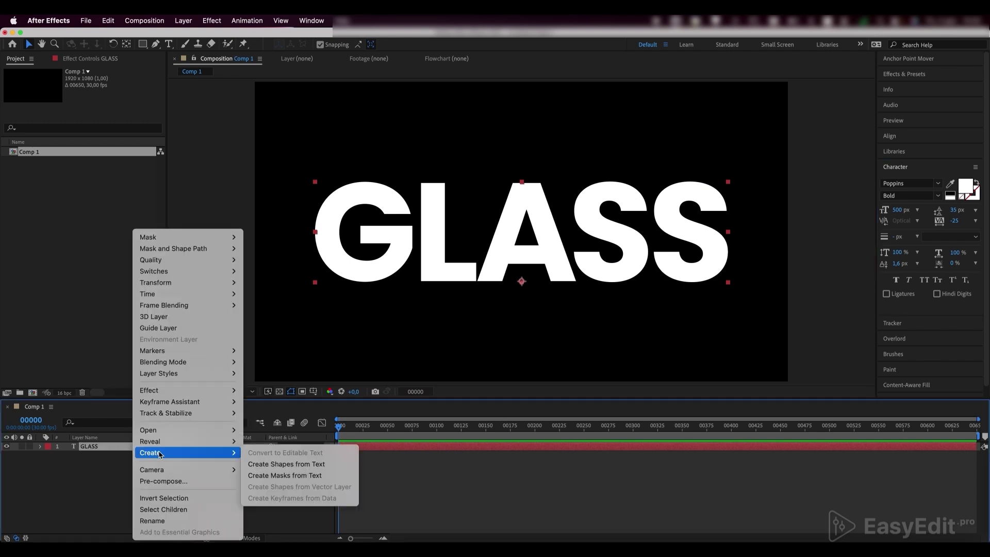
{"action": "left_click", "coordinate": [278, 454]}
{"action": "key", "text": "Return"}
{"action": "type", "text": "T"}
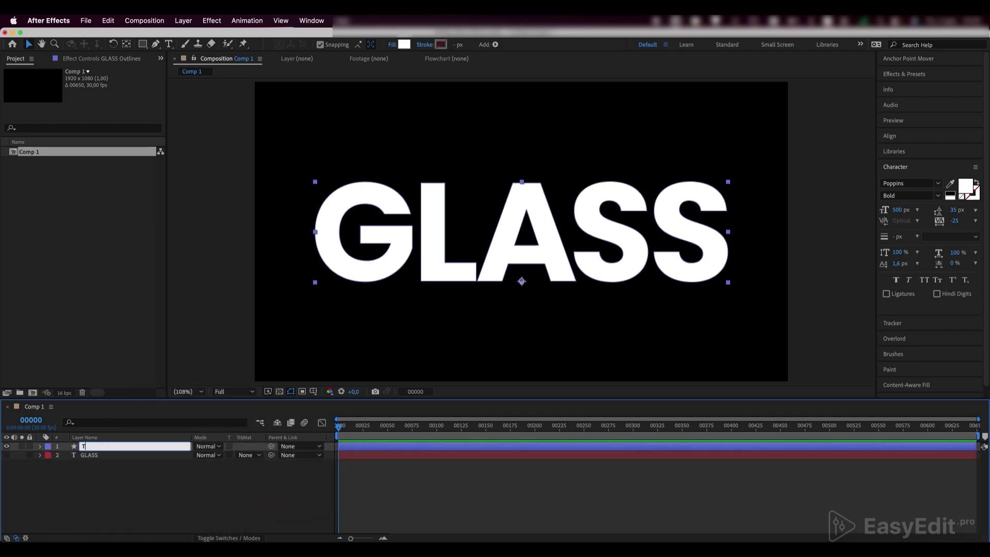
{"action": "type", "text": "ext"}
{"action": "key", "text": "Return"}
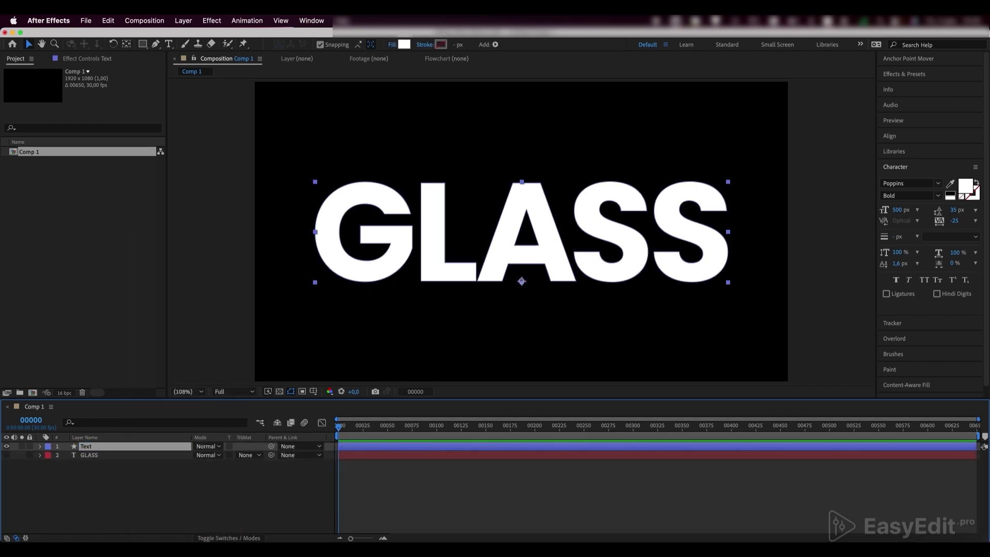
Duplicate the Text shape layer and rename the copy Text_Stroke
{"action": "key", "text": "super+d"}
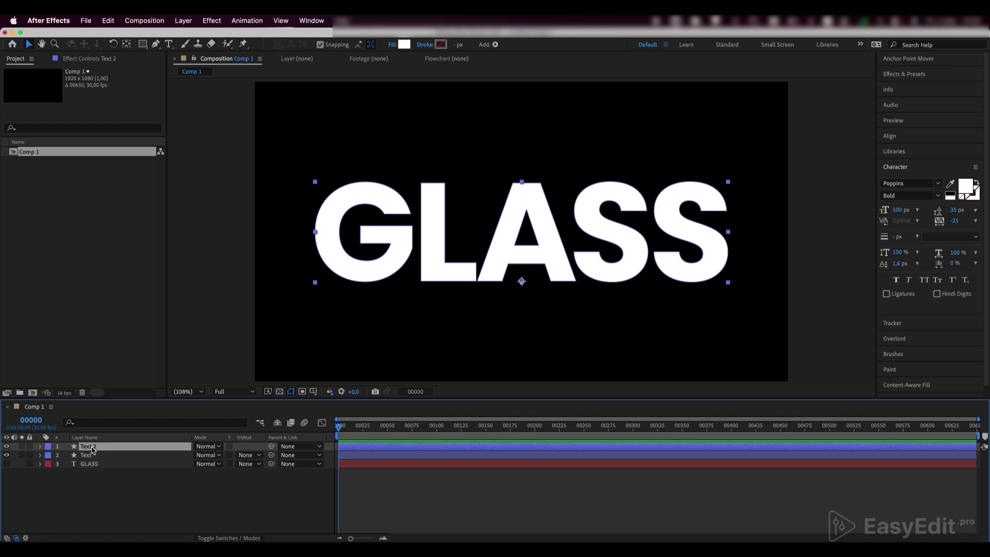
{"action": "key", "text": "Return"}
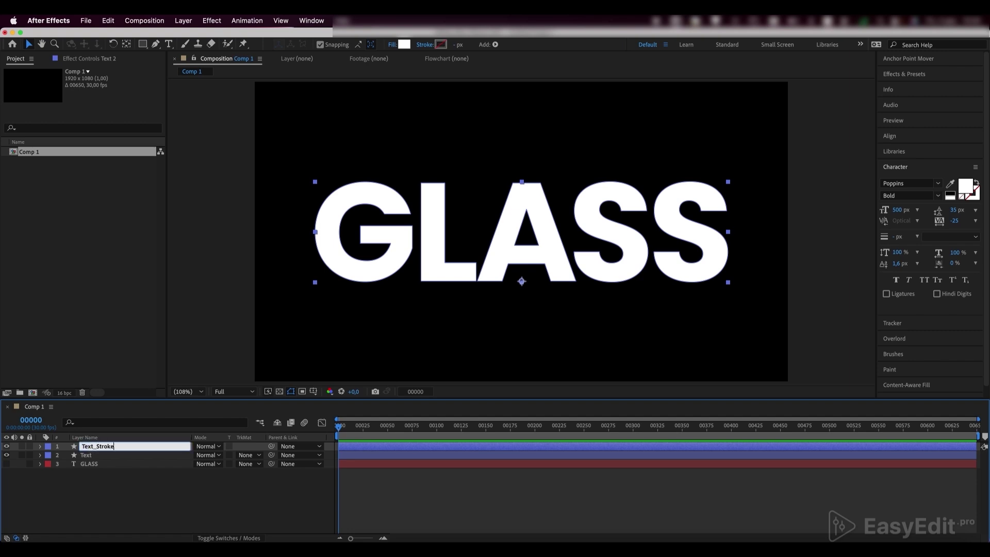
{"action": "key", "text": "Return"}
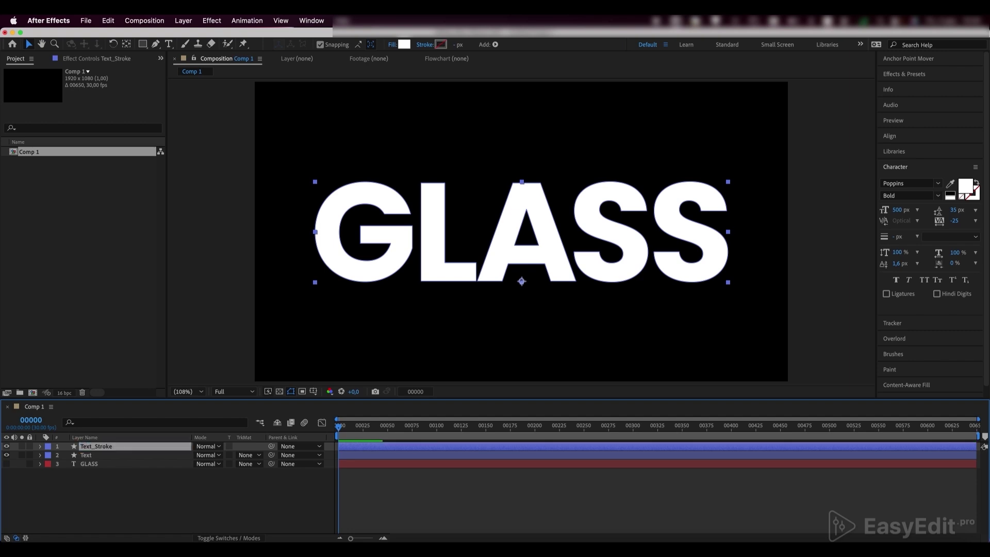
Hide the Text layer and set Text_Stroke's fill to None
{"action": "left_click", "coordinate": [88, 456]}
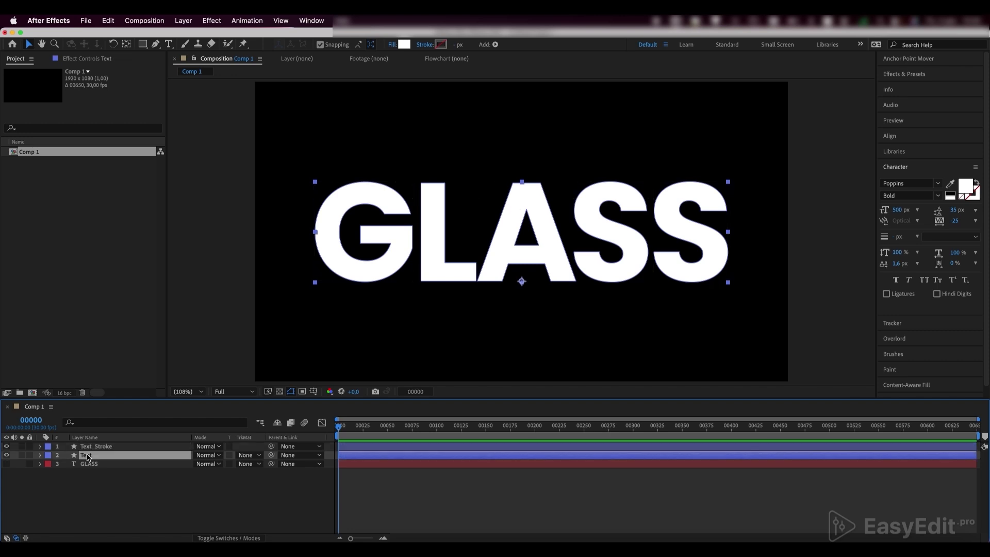
{"action": "left_click", "coordinate": [6, 455]}
{"action": "left_click", "coordinate": [92, 446]}
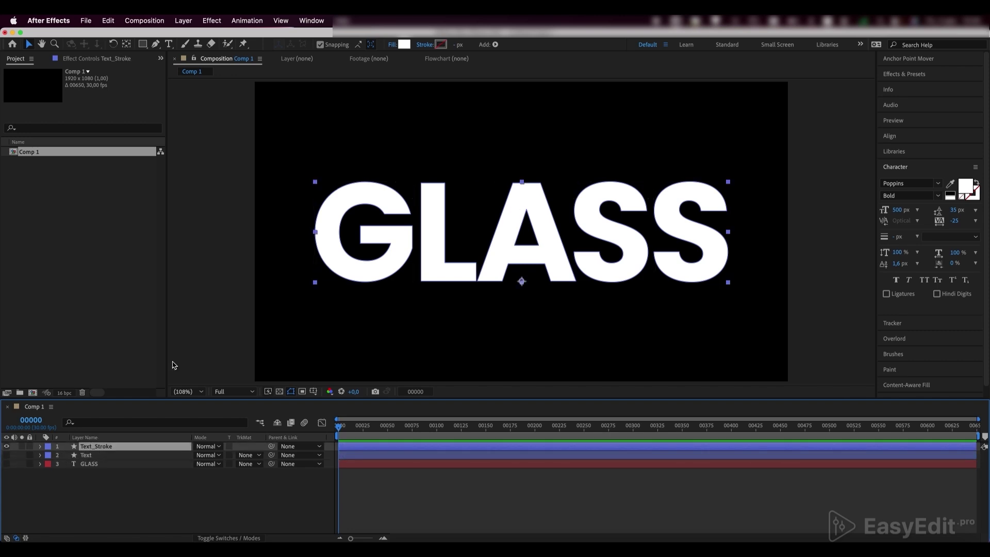
{"action": "left_click", "coordinate": [393, 45]}
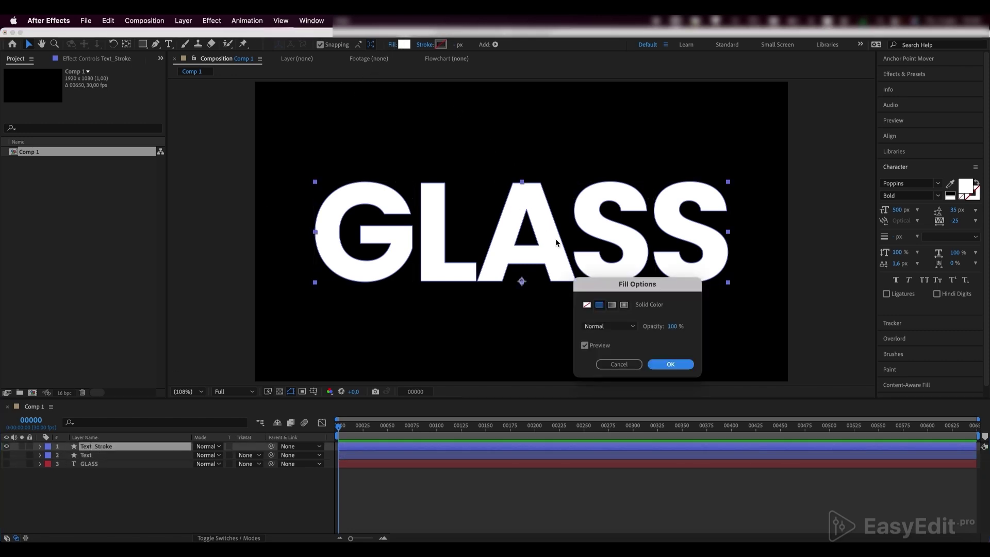
{"action": "left_click", "coordinate": [586, 304]}
{"action": "left_click", "coordinate": [668, 364]}
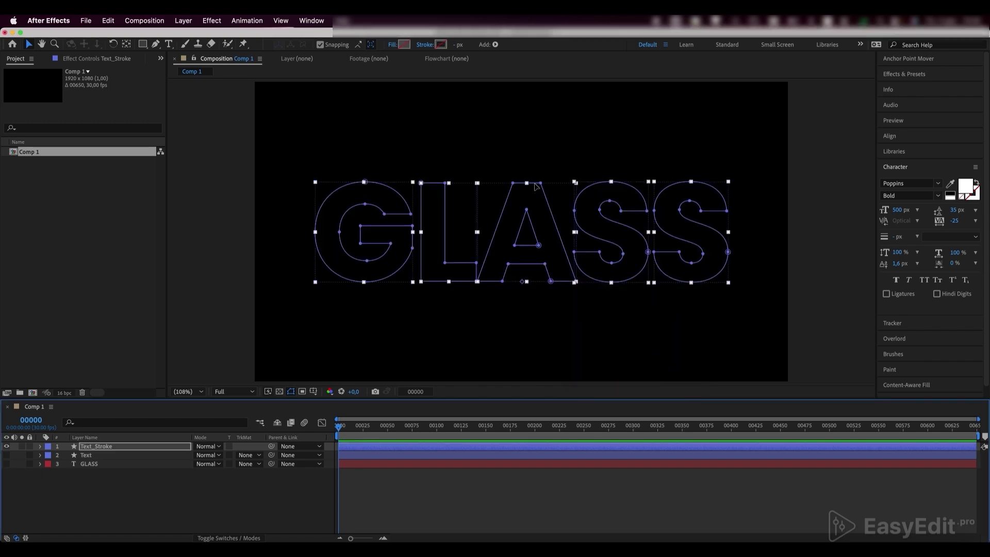
Give Text_Stroke a solid white 2 px stroke
{"action": "left_click", "coordinate": [428, 45]}
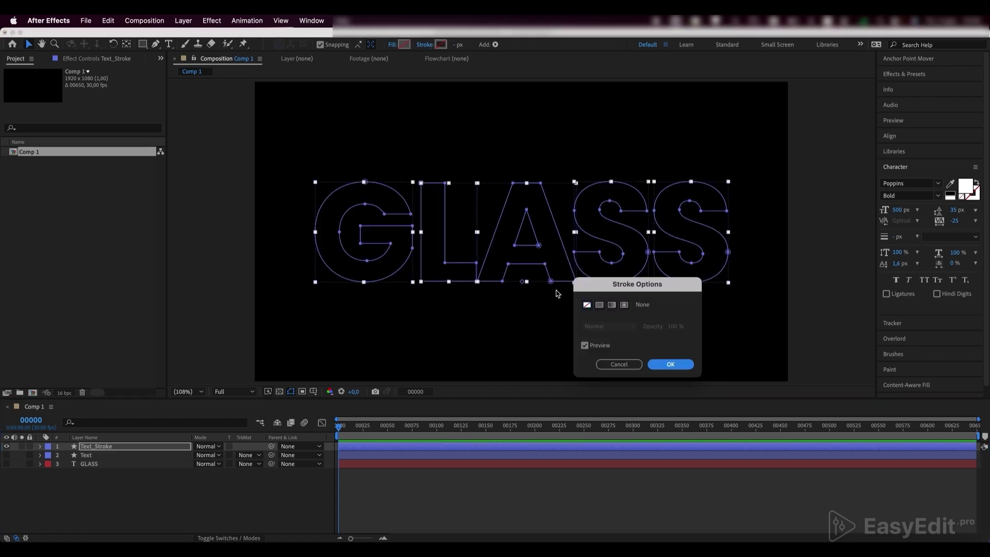
{"action": "left_click", "coordinate": [599, 305]}
{"action": "left_click", "coordinate": [667, 365]}
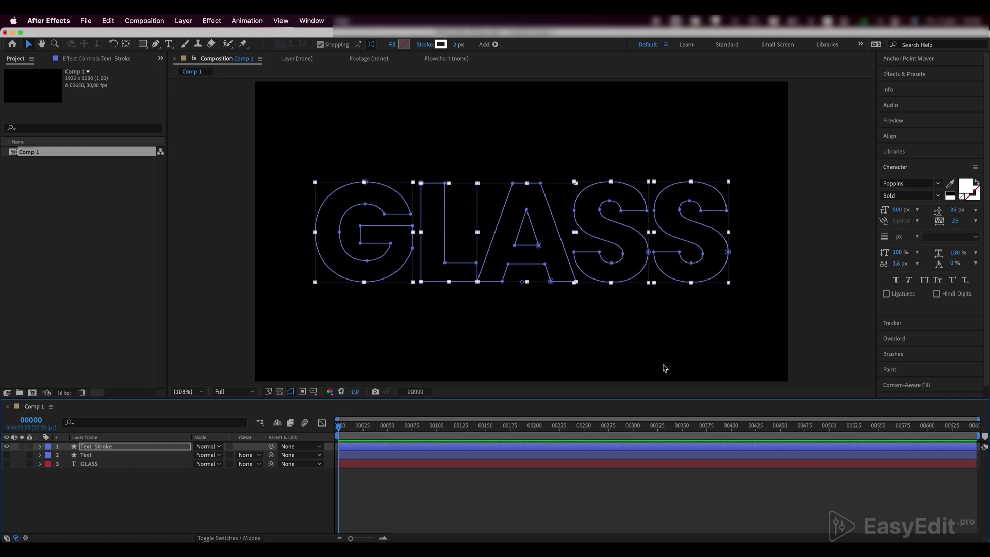
{"action": "left_click", "coordinate": [455, 46]}
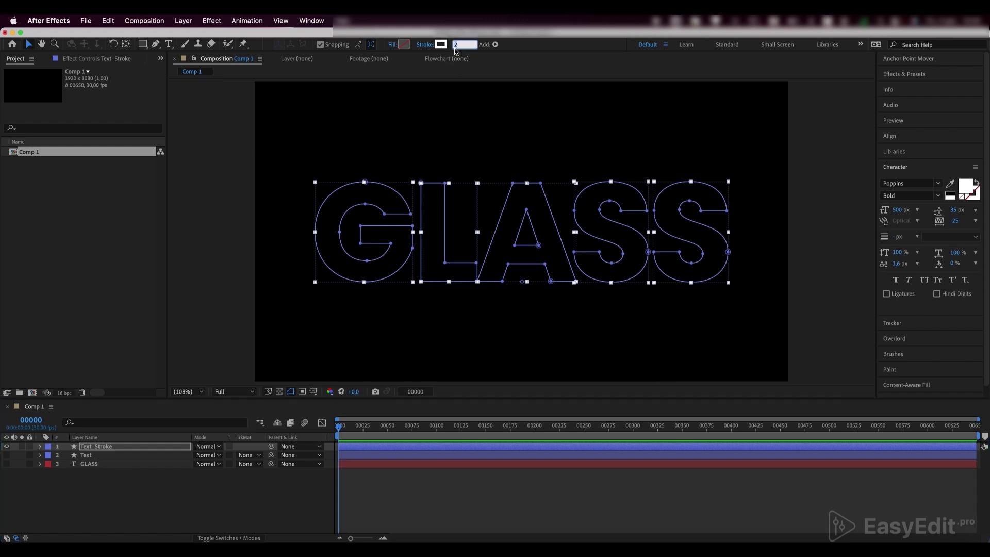
{"action": "key", "text": "Return"}
{"action": "left_click", "coordinate": [168, 492]}
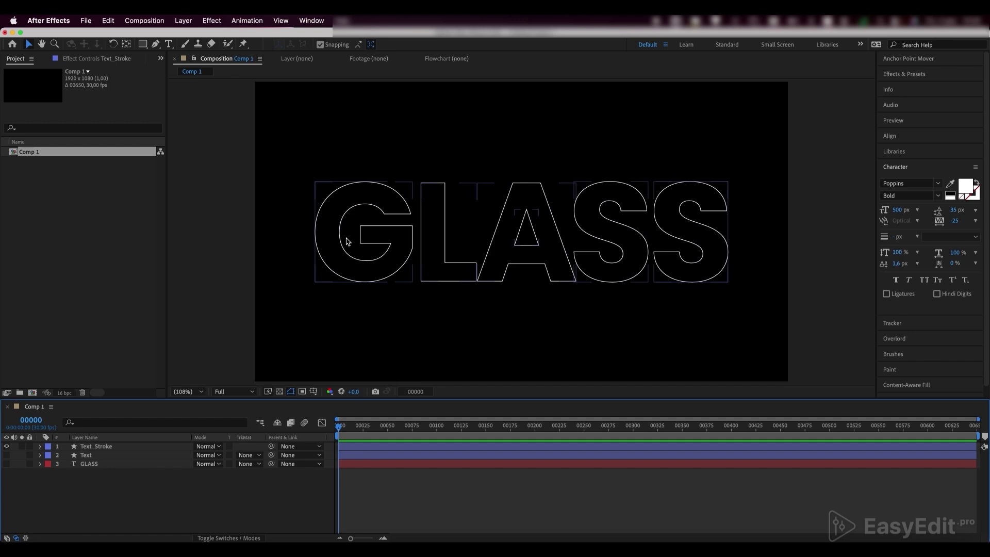
Duplicate Text_Stroke, move the copy below Text, and set its stroke width to 8 px
{"action": "left_click", "coordinate": [106, 446]}
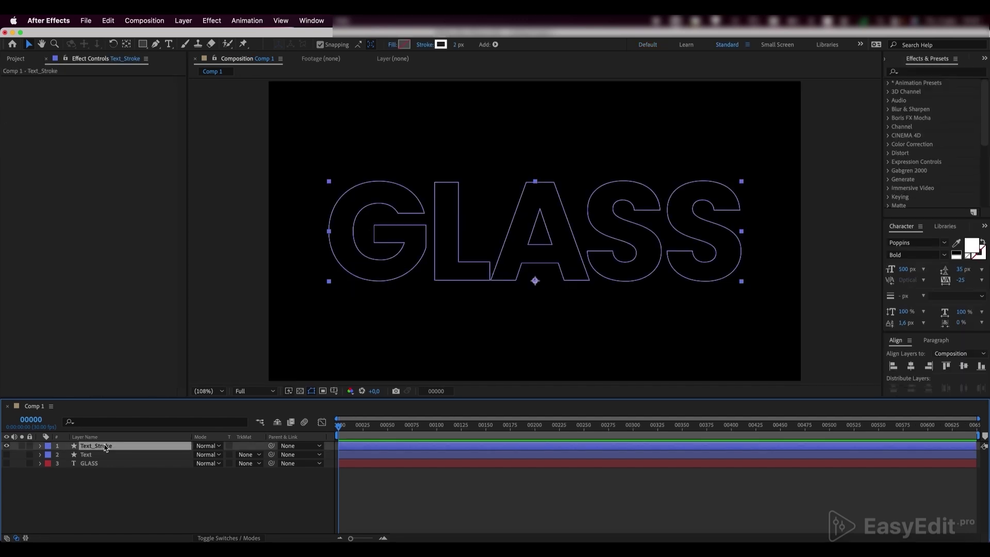
{"action": "key", "text": "super+d"}
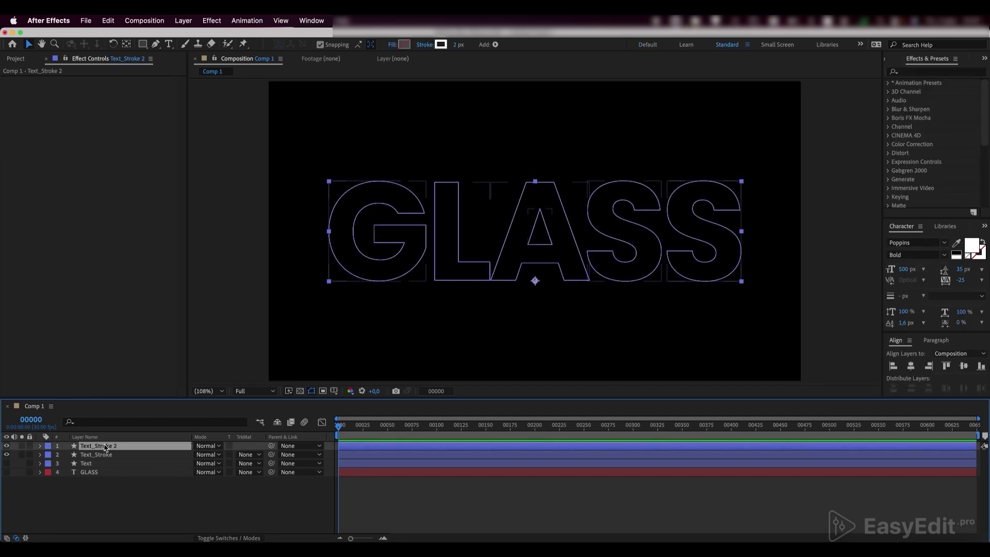
{"action": "left_click_drag", "start_coordinate": [106, 448], "coordinate": [104, 467]}
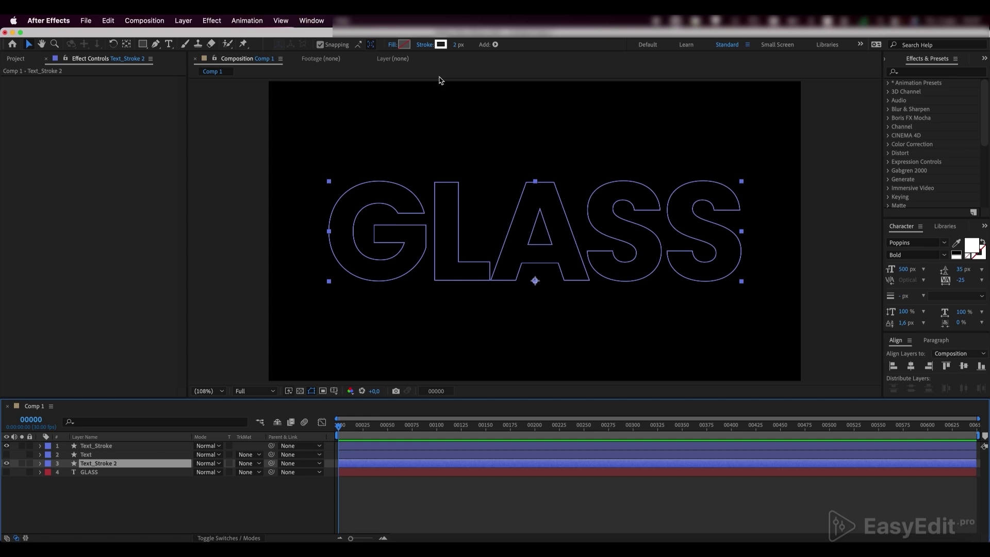
{"action": "left_click", "coordinate": [456, 45]}
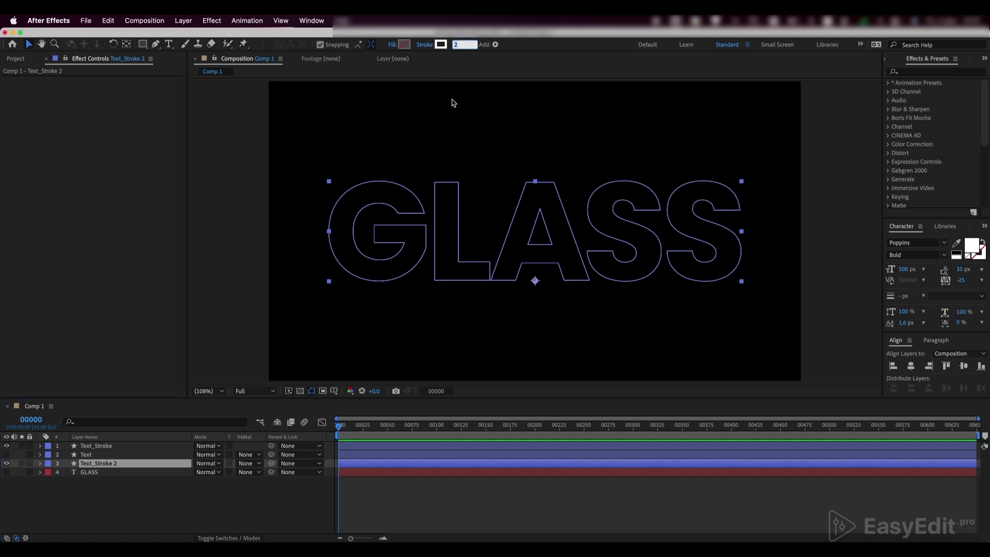
{"action": "type", "text": "8"}
{"action": "key", "text": "Return"}
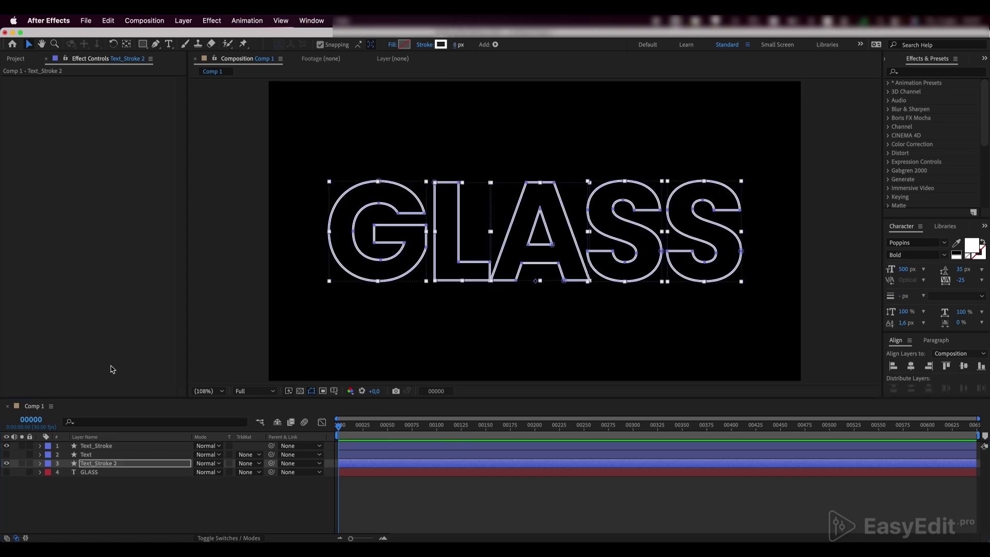
Rename the Text layer to Text_Mask
{"action": "left_click", "coordinate": [86, 455]}
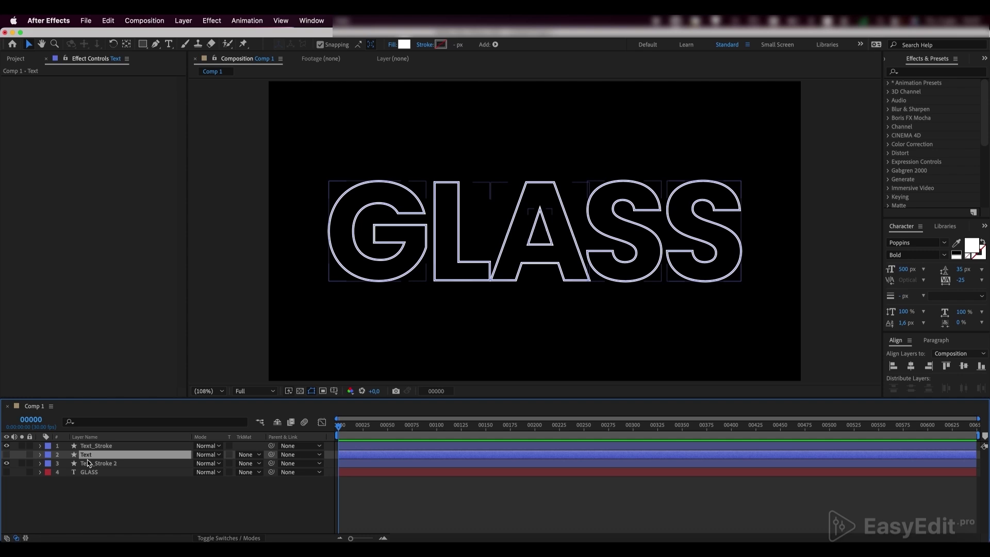
{"action": "key", "text": "Return"}
{"action": "type", "text": "Text_Mas"}
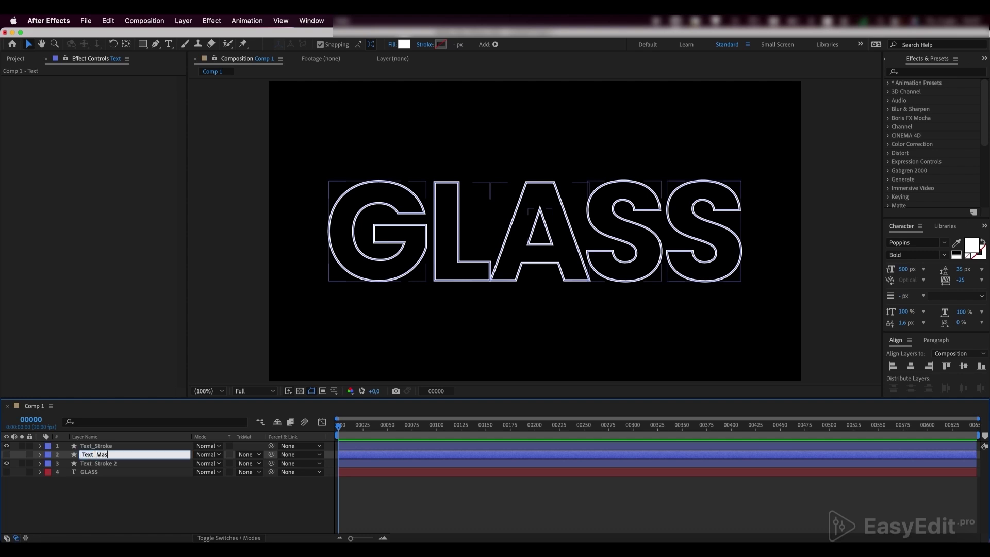
{"action": "type", "text": "k"}
{"action": "key", "text": "Return"}
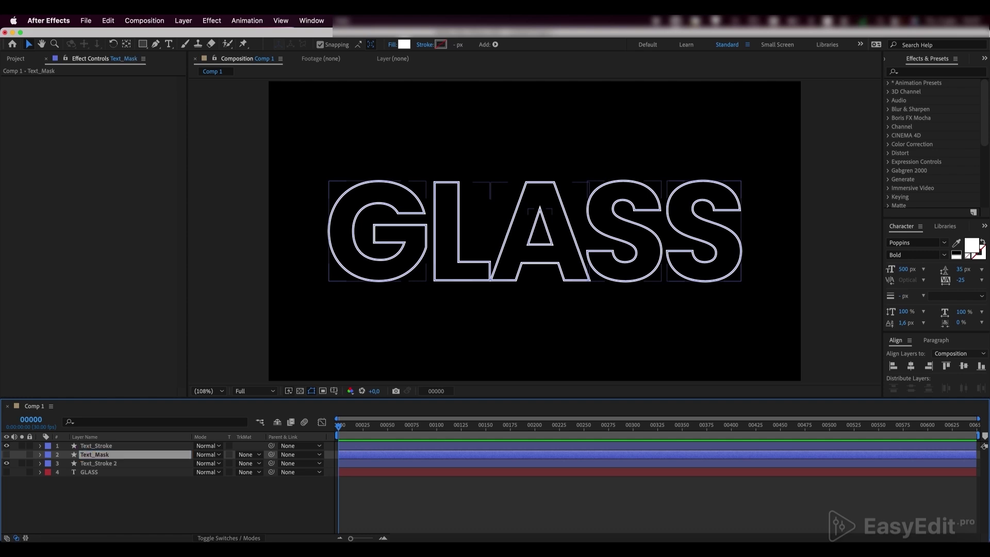
With Text_Stroke 2 selected, search the effects list for 'fast box'
{"action": "left_click", "coordinate": [92, 464]}
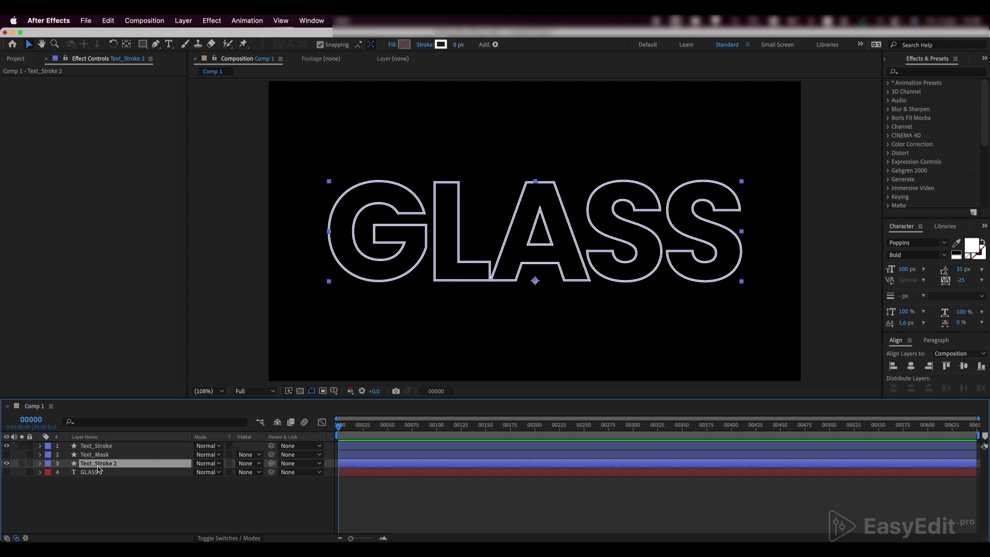
{"action": "left_click", "coordinate": [902, 72]}
{"action": "type", "text": "fast box"}
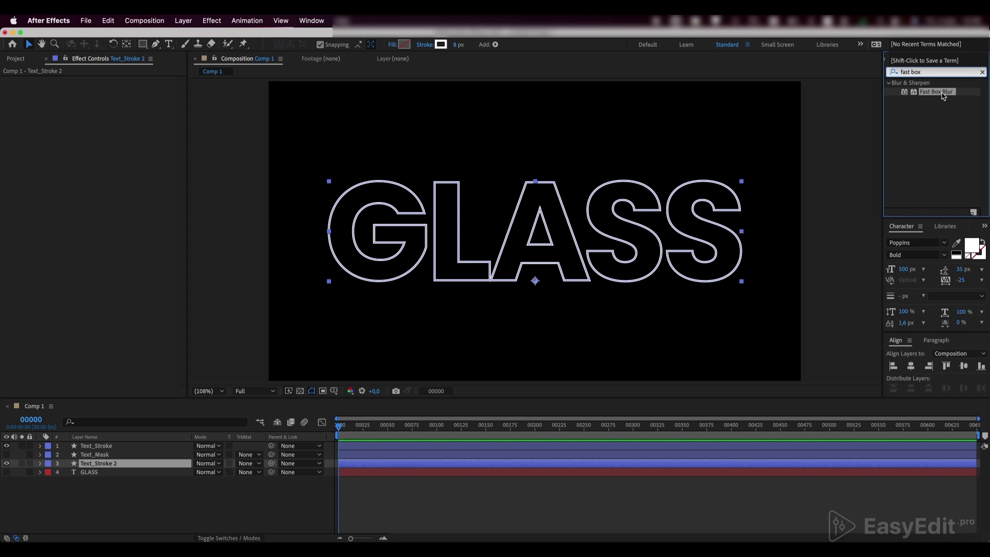
Apply Fast Box Blur to Text_Stroke 2 with a Blur Radius of 15
{"action": "left_click_drag", "start_coordinate": [939, 92], "coordinate": [105, 467]}
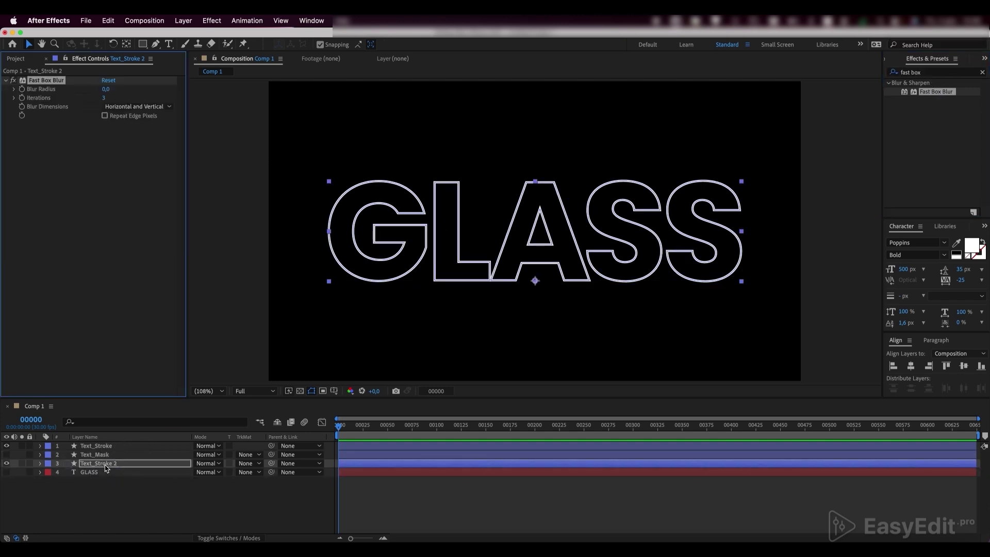
{"action": "left_click", "coordinate": [108, 88]}
{"action": "type", "text": "15"}
{"action": "key", "text": "Return"}
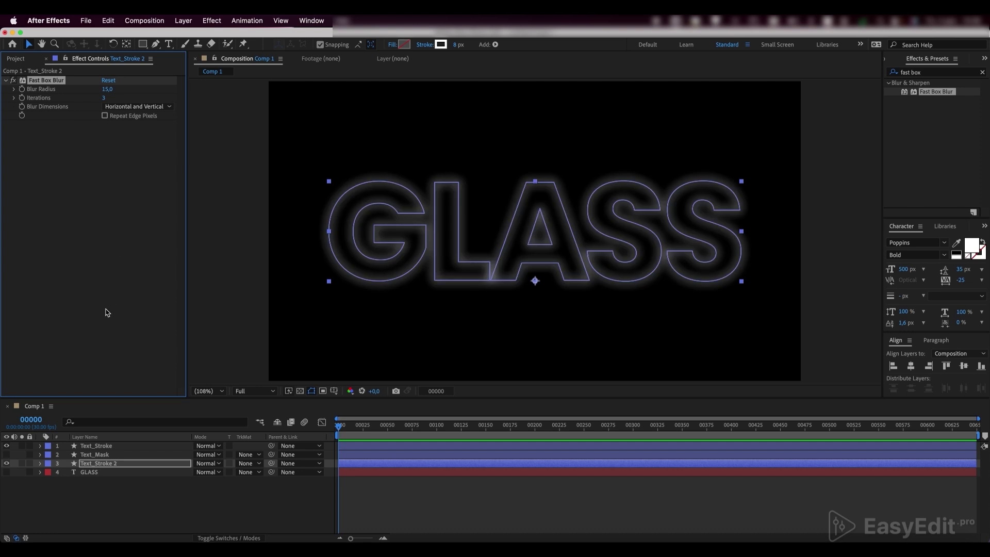
Make Text_Mask and Text_Stroke 2 visible and set Text_Stroke 2's Track Matte to Alpha Matte
{"action": "left_click", "coordinate": [95, 454]}
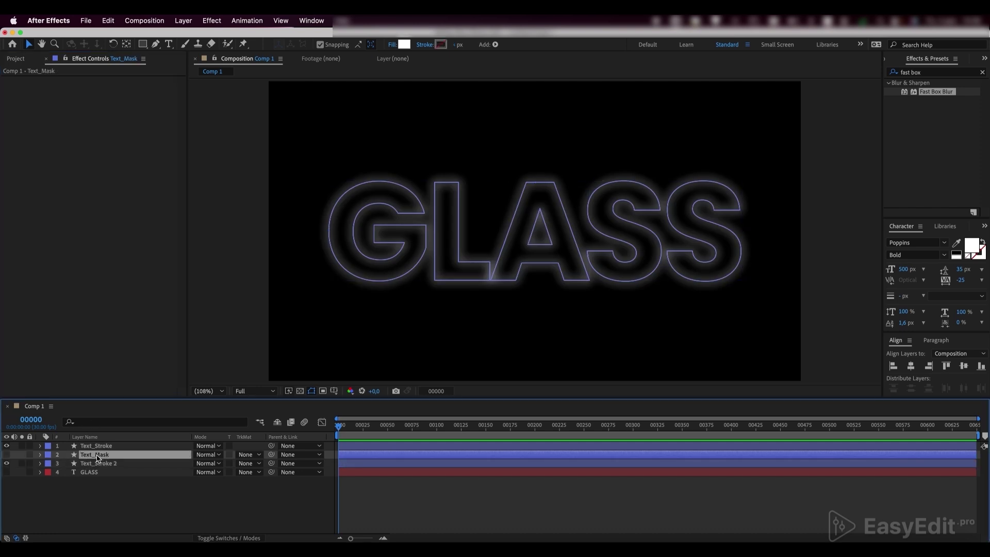
{"action": "left_click", "coordinate": [6, 454]}
{"action": "left_click", "coordinate": [7, 463]}
{"action": "left_click", "coordinate": [98, 463]}
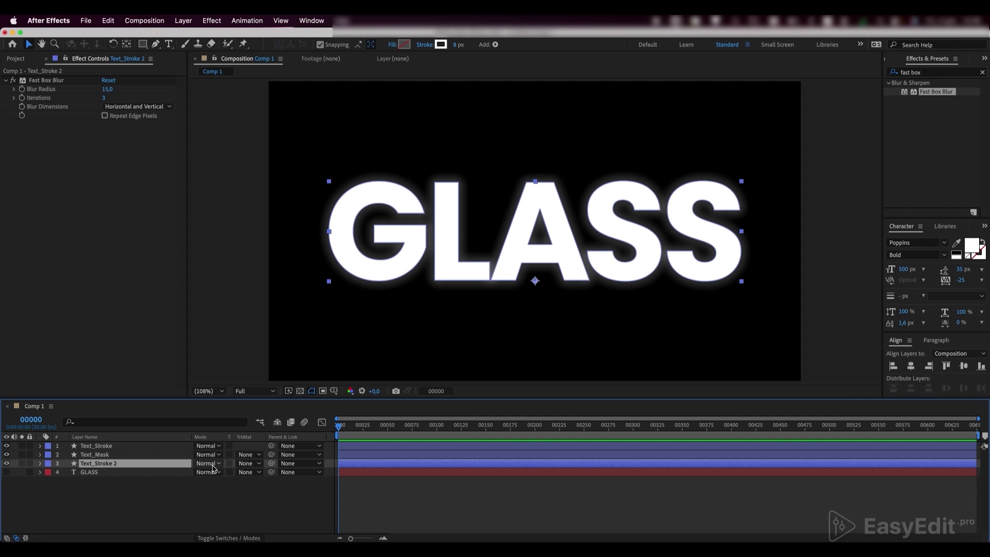
{"action": "left_click", "coordinate": [247, 463]}
{"action": "left_click", "coordinate": [260, 493]}
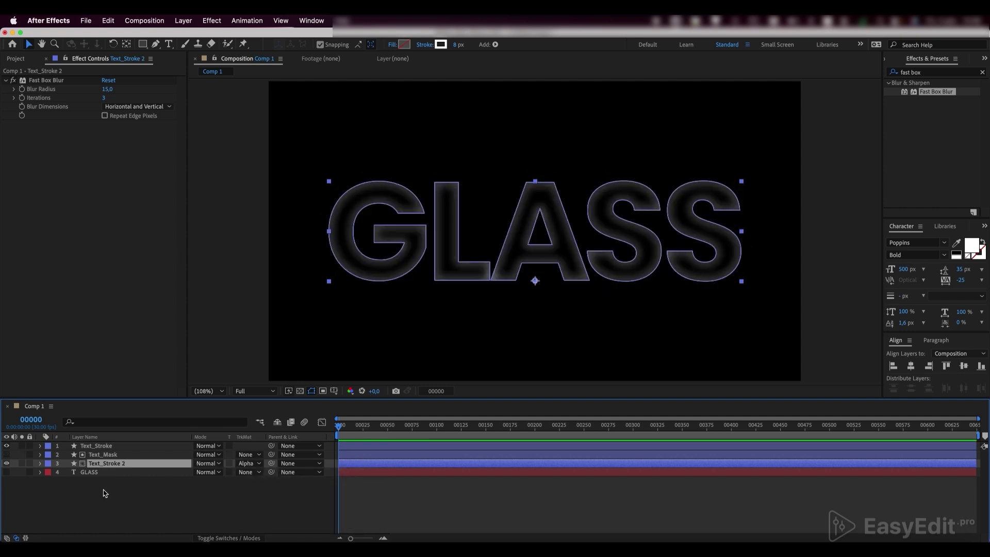
{"action": "left_click", "coordinate": [103, 491]}
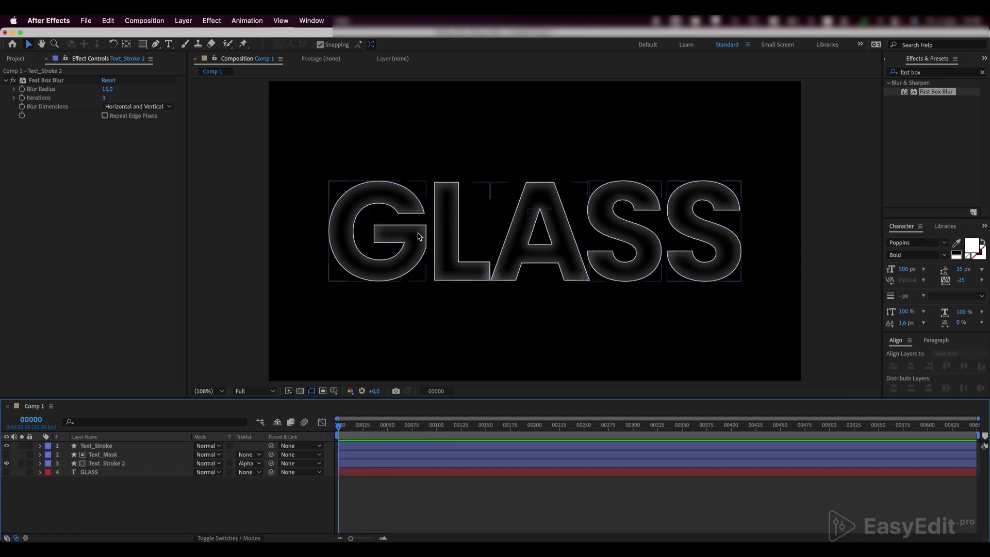
{"action": "left_click", "coordinate": [93, 448]}
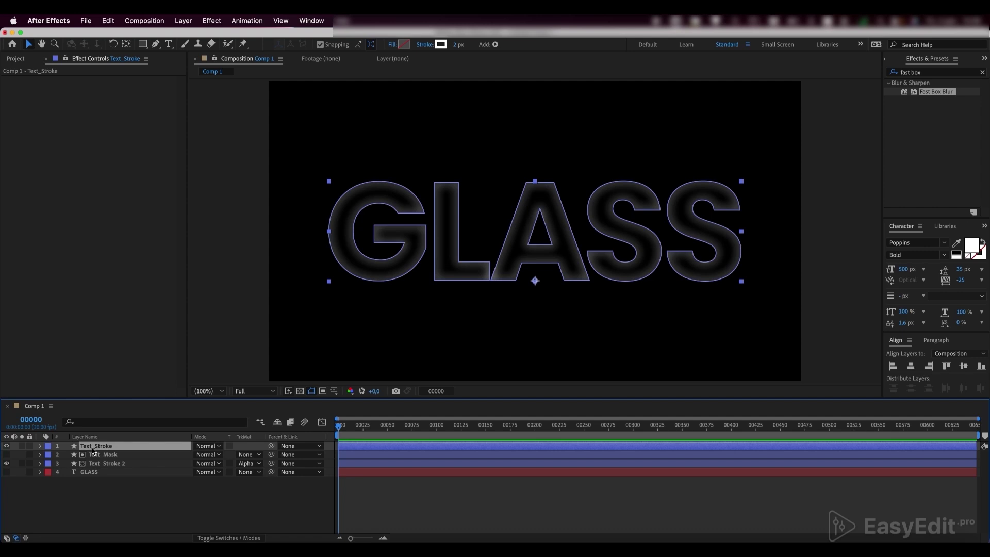
Duplicate Text_Stroke and move the Text_Stroke 3 copy just above GLASS
{"action": "key", "text": "super+d"}
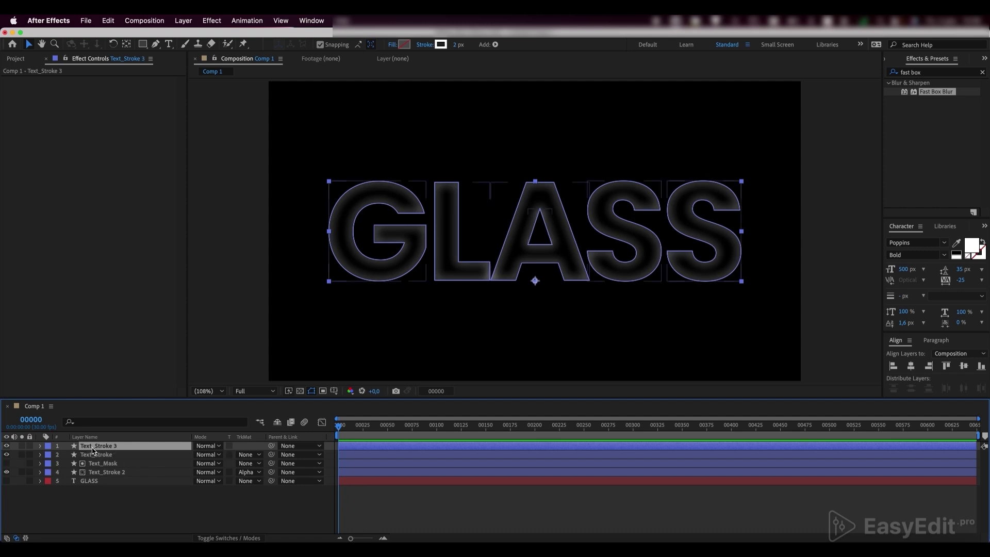
{"action": "left_click_drag", "start_coordinate": [95, 448], "coordinate": [96, 474]}
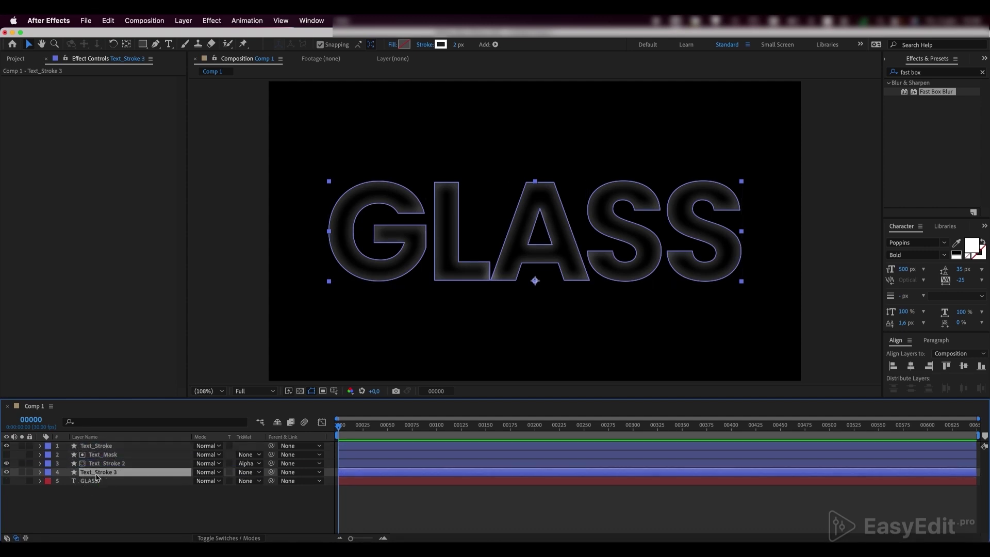
{"action": "left_click", "coordinate": [450, 71]}
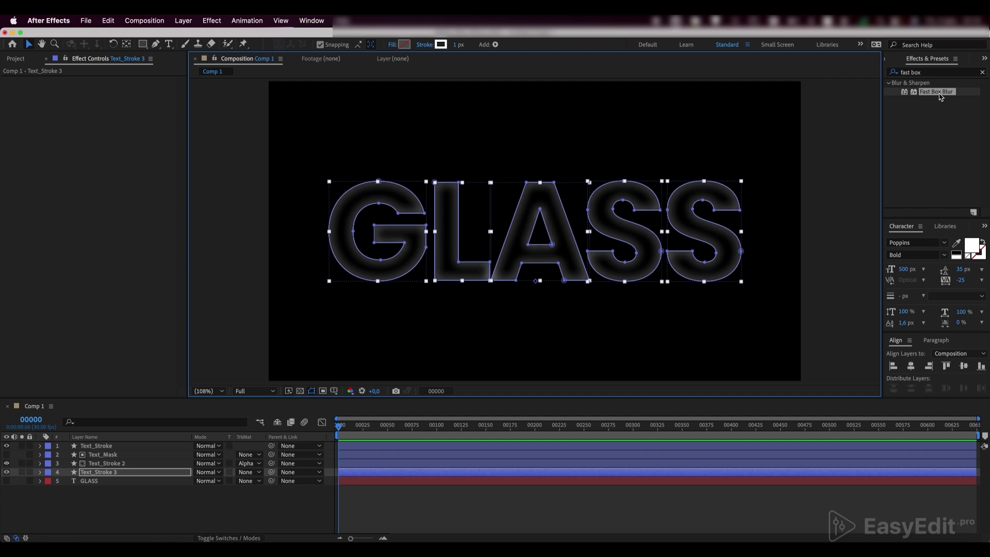
Apply Fast Box Blur to Text_Stroke 3 with Blur Radius 2 and 9 Iterations
{"action": "left_click_drag", "start_coordinate": [940, 97], "coordinate": [128, 478]}
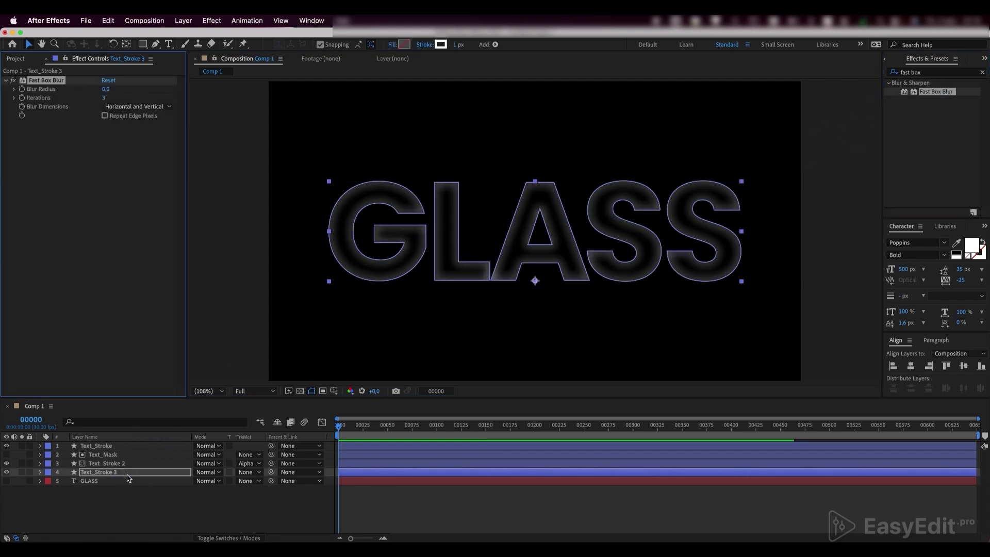
{"action": "left_click", "coordinate": [106, 89]}
{"action": "type", "text": "2"}
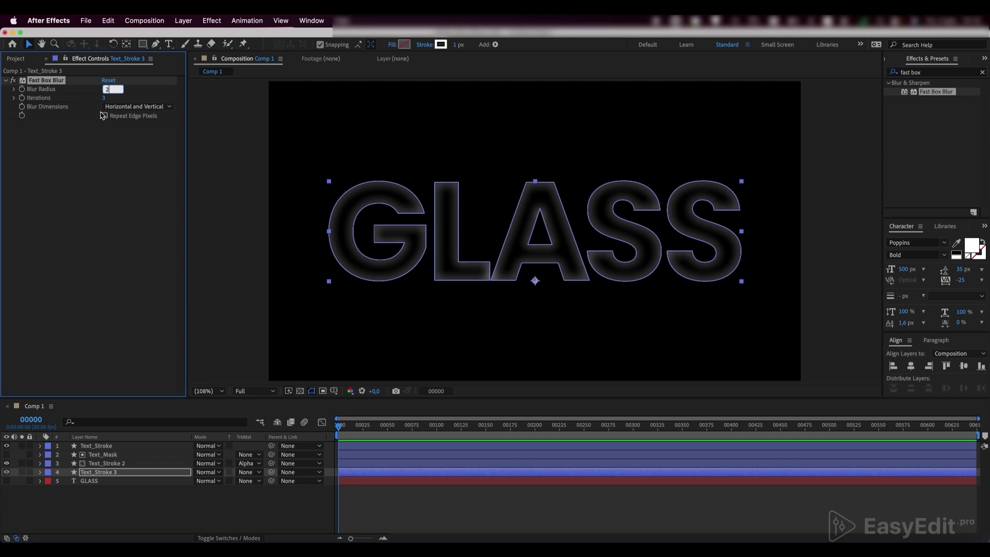
{"action": "left_click", "coordinate": [104, 155]}
{"action": "left_click", "coordinate": [106, 98]}
{"action": "type", "text": "9"}
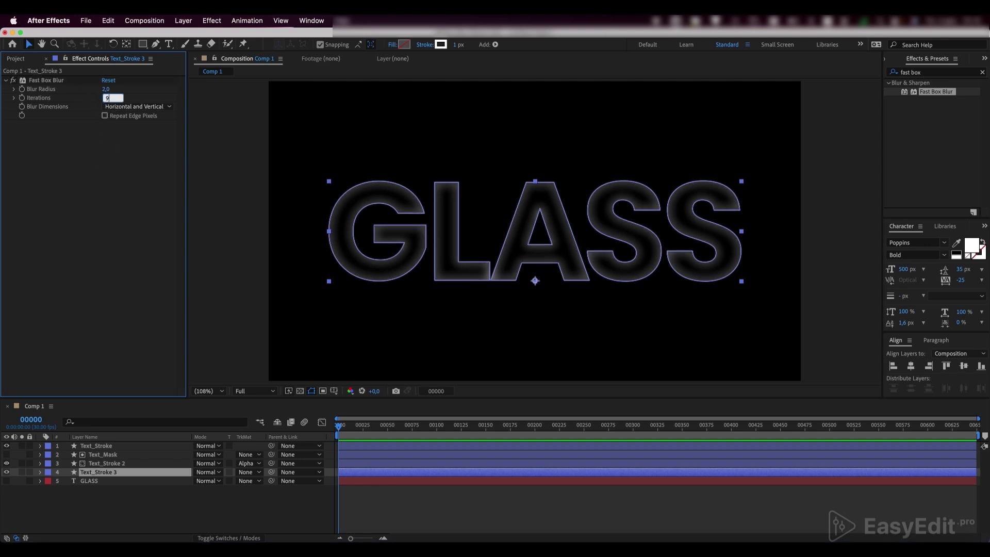
{"action": "left_click", "coordinate": [99, 209]}
Set Text_Stroke 3's opacity to 60%
{"action": "key", "text": "t"}
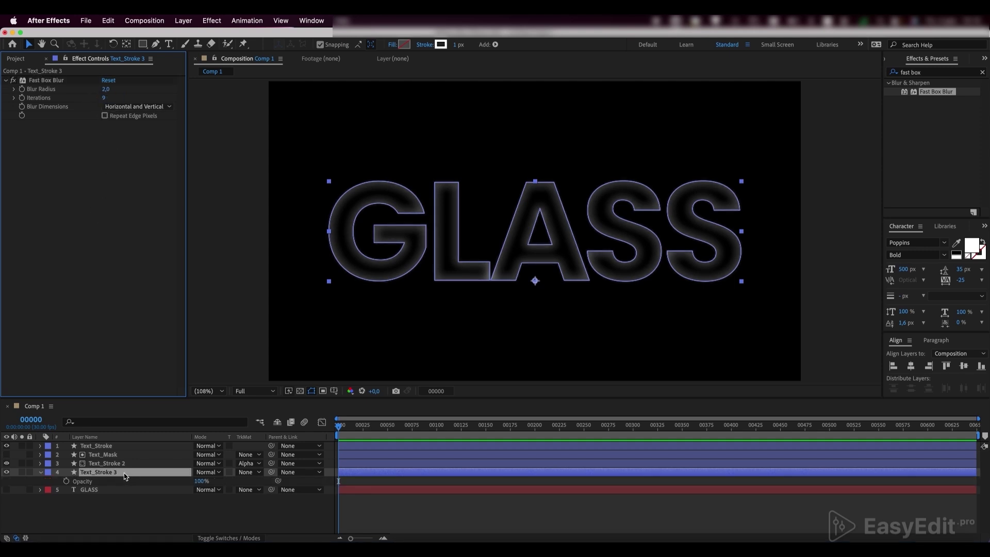
{"action": "left_click", "coordinate": [200, 480]}
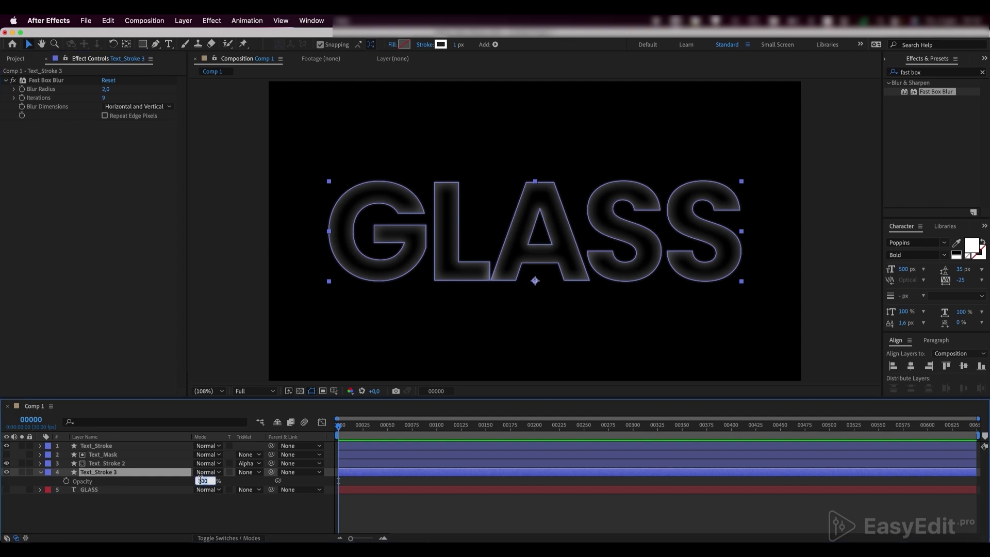
{"action": "left_click", "coordinate": [181, 522]}
Set Text_Stroke's opacity to 30%
{"action": "left_click", "coordinate": [100, 446]}
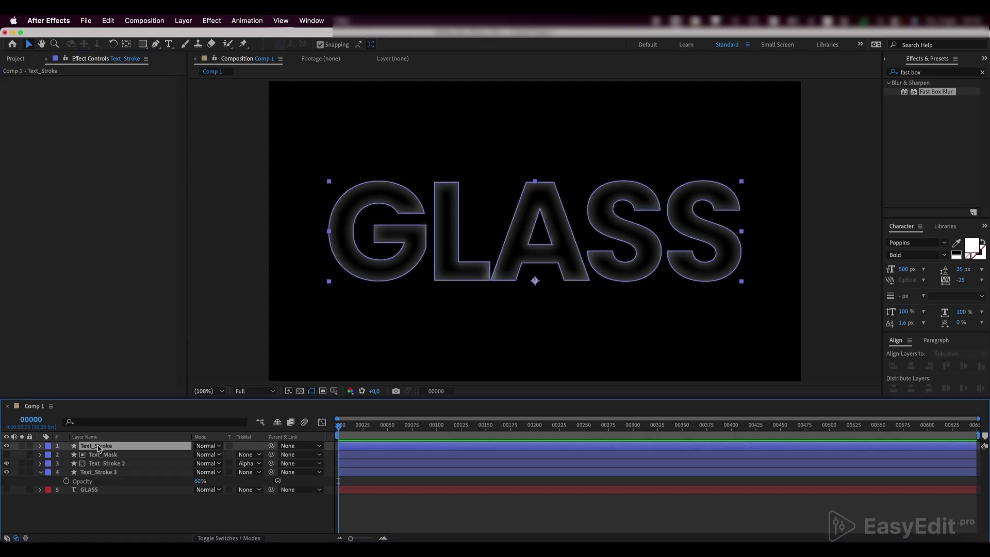
{"action": "key", "text": "t"}
{"action": "left_click", "coordinate": [200, 454]}
{"action": "type", "text": "3"}
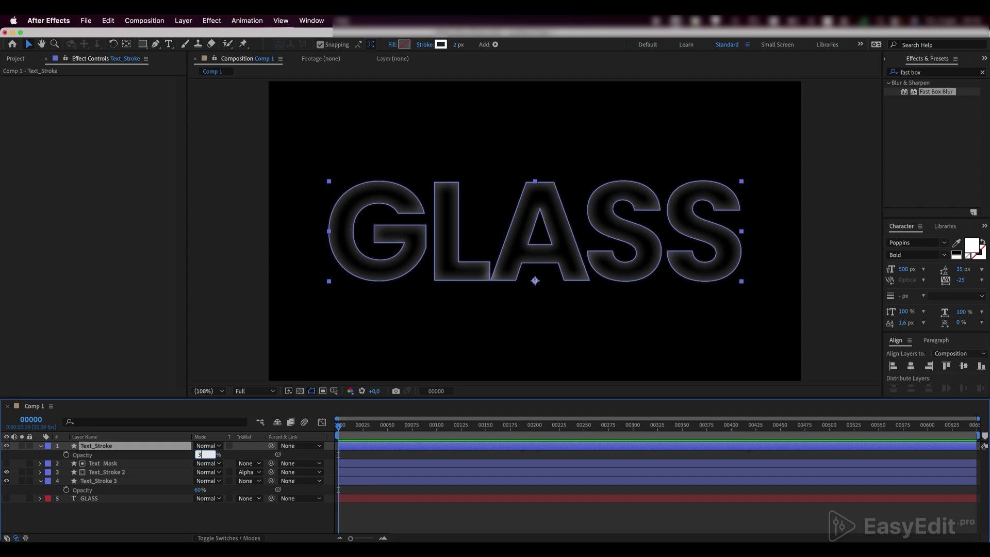
{"action": "type", "text": "0"}
{"action": "key", "text": "Return"}
{"action": "left_click", "coordinate": [150, 514]}
{"action": "key", "text": "u"}
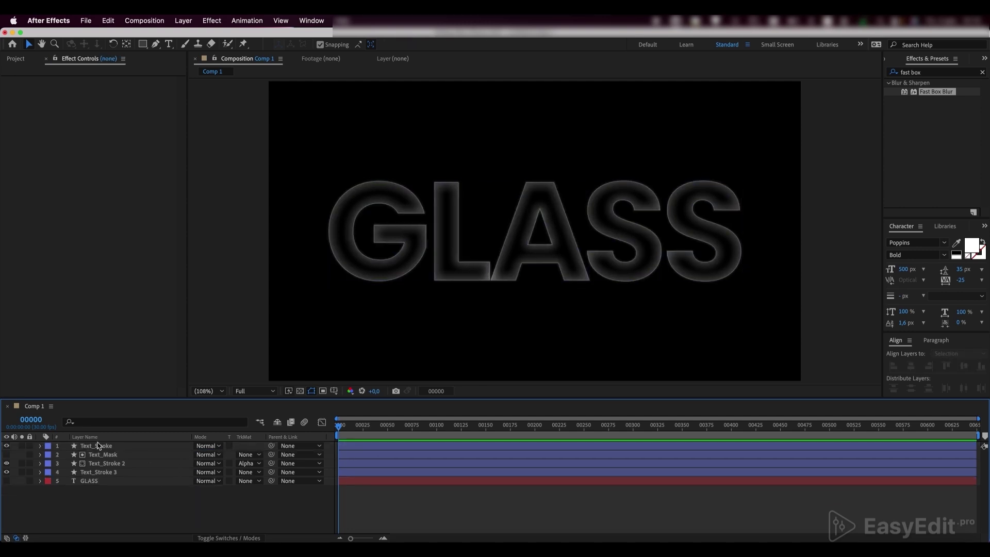
Pre-compose the top four stroke and mask layers into a comp named Text
{"action": "left_click", "coordinate": [99, 445]}
{"action": "left_click", "coordinate": [94, 472], "text": "shift"}
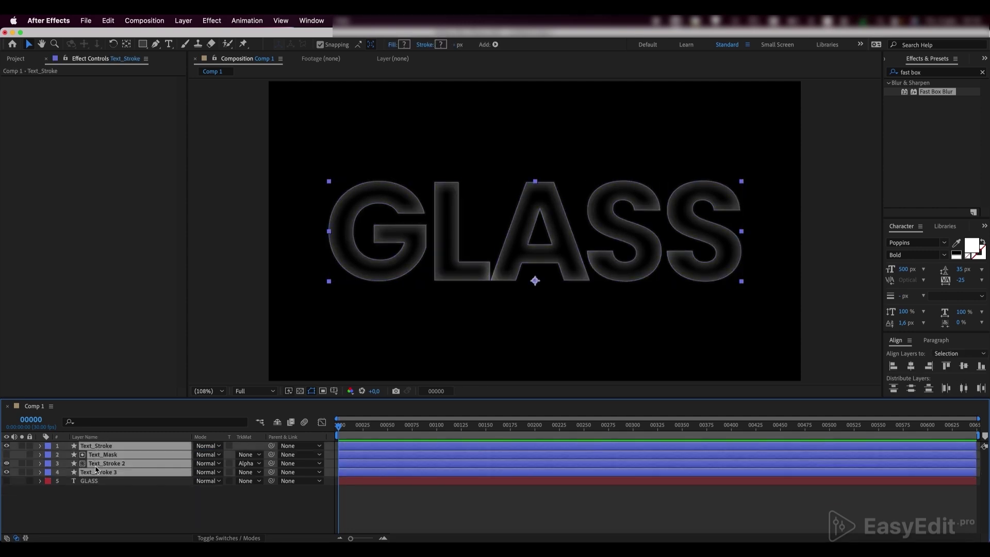
{"action": "right_click", "coordinate": [95, 469]}
{"action": "left_click", "coordinate": [115, 481]}
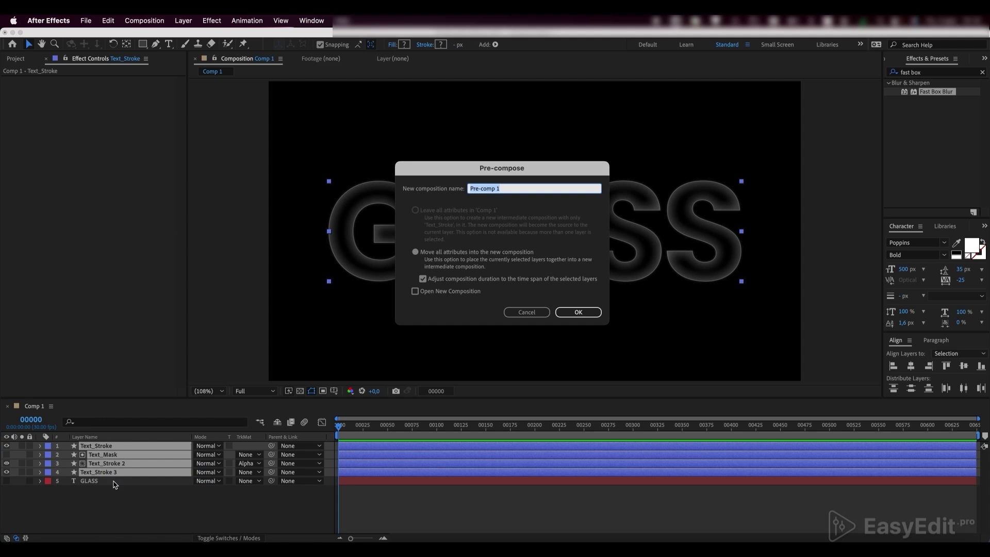
{"action": "type", "text": "Text"}
{"action": "key", "text": "Return"}
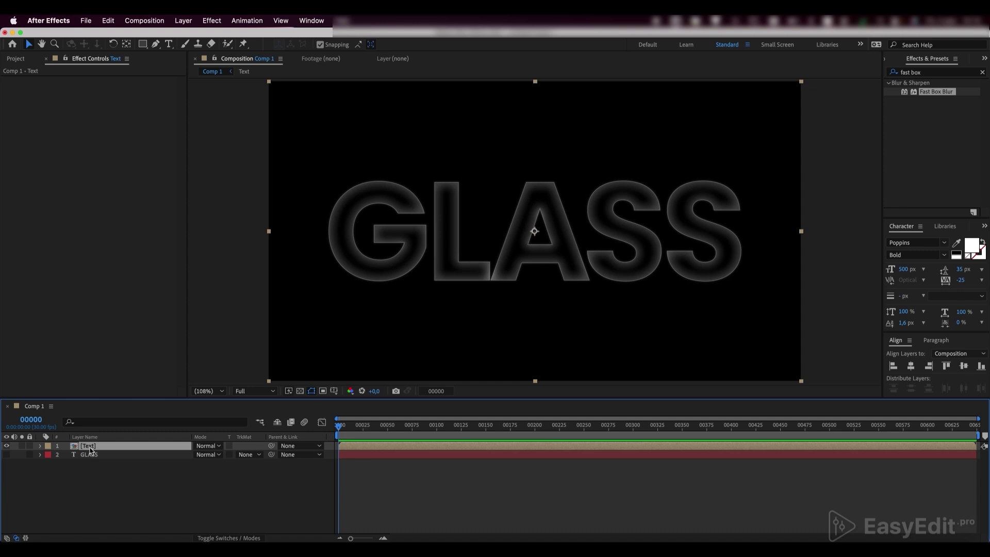
Duplicate the Text pre-comp and rename the copy Text_Shadow
{"action": "key", "text": "ctrl+d"}
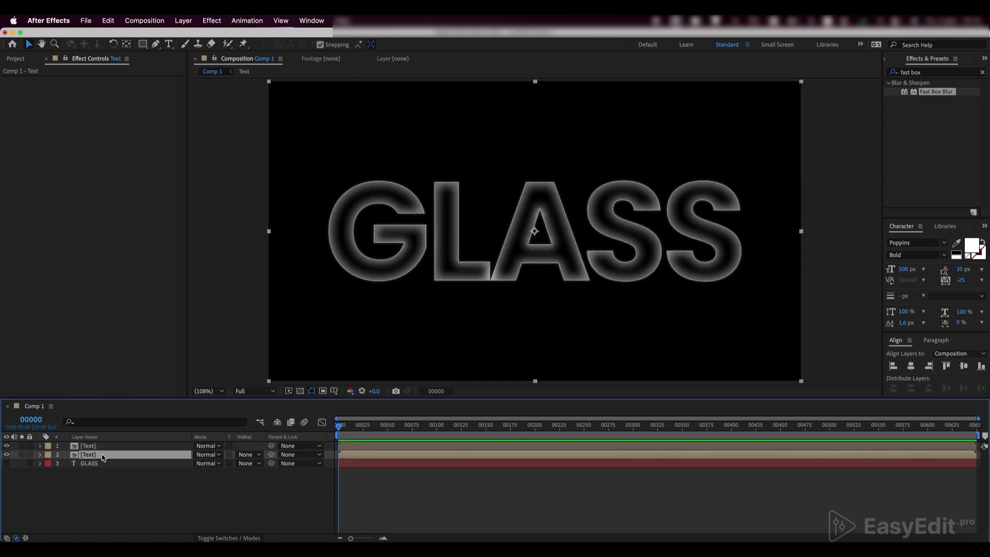
{"action": "left_click", "coordinate": [103, 455]}
{"action": "key", "text": "Return"}
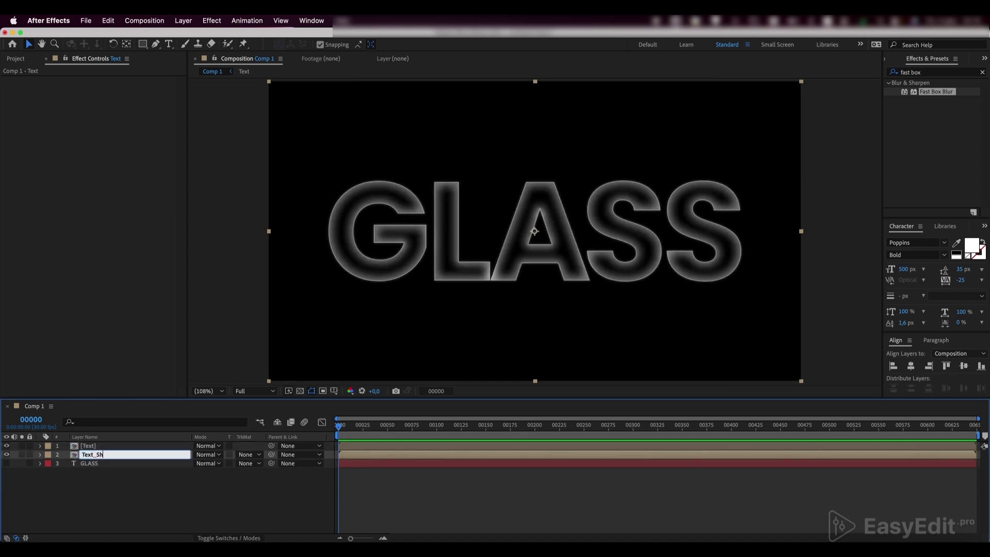
{"action": "type", "text": "_Shadow"}
{"action": "key", "text": "Return"}
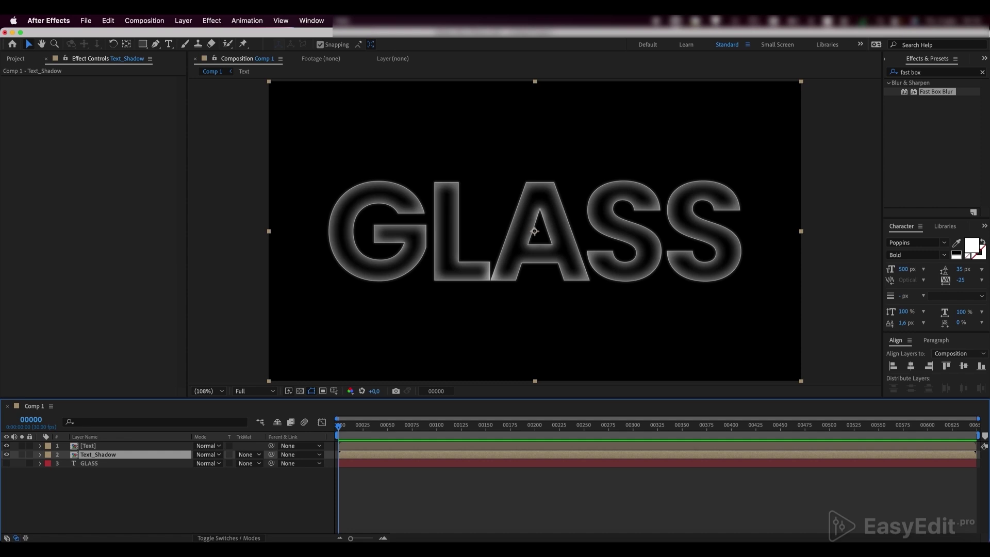
Set Text_Shadow's opacity to 70% and nudge it down and to the right
{"action": "key", "text": "t"}
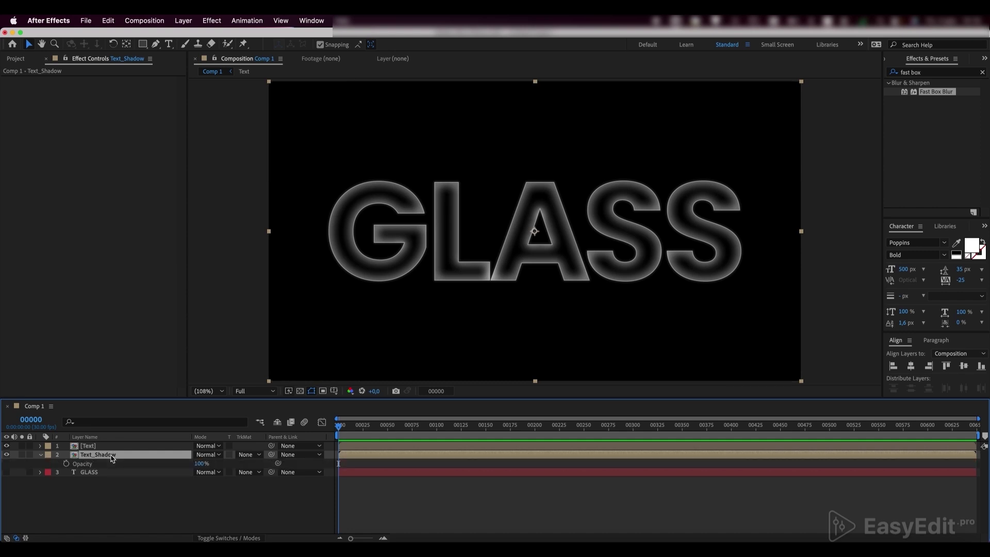
{"action": "left_click", "coordinate": [201, 464]}
{"action": "type", "text": "70"}
{"action": "key", "text": "Return"}
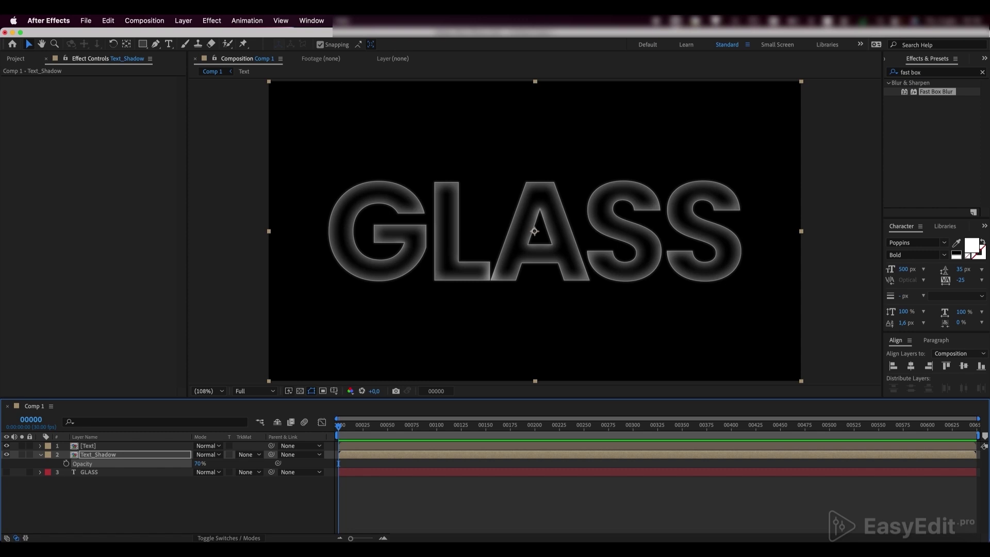
{"action": "left_click", "coordinate": [167, 458]}
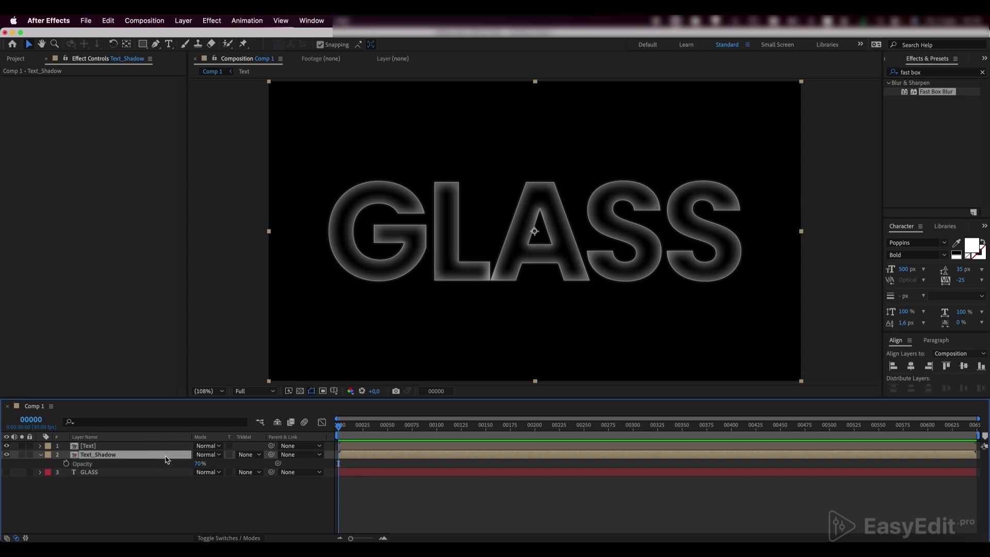
{"action": "key", "text": "shift+Down"}
{"action": "key", "text": "shift+Right"}
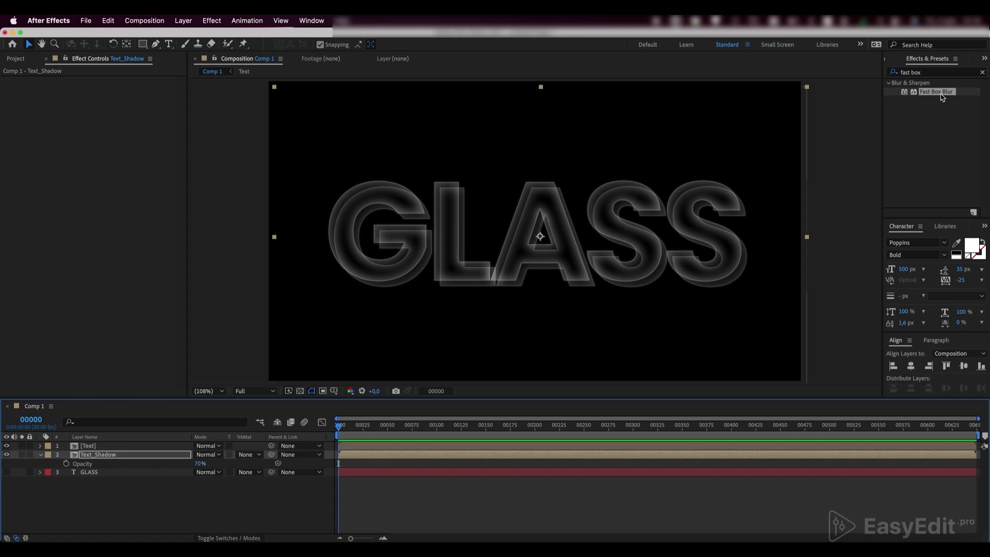
Add Fast Box Blur with radius 18 to Text_Shadow and compare it on and off
{"action": "left_click_drag", "start_coordinate": [936, 91], "coordinate": [121, 456]}
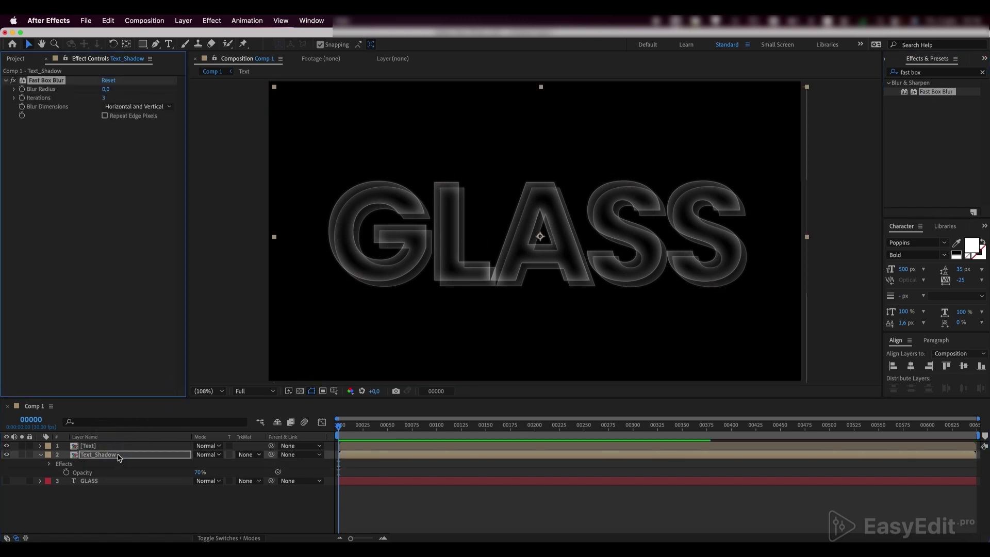
{"action": "left_click", "coordinate": [106, 89]}
{"action": "key", "text": "Return"}
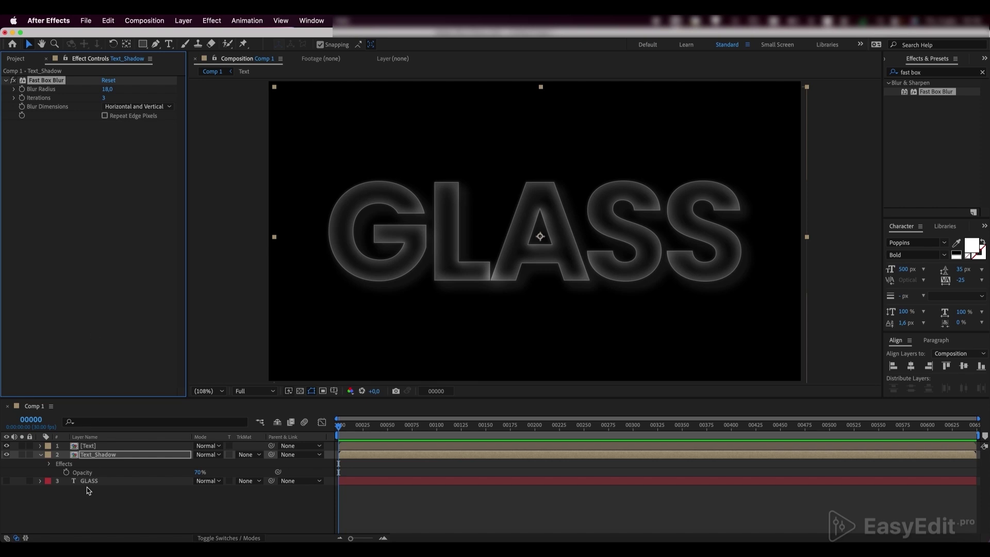
{"action": "left_click", "coordinate": [7, 454]}
{"action": "left_click", "coordinate": [6, 454]}
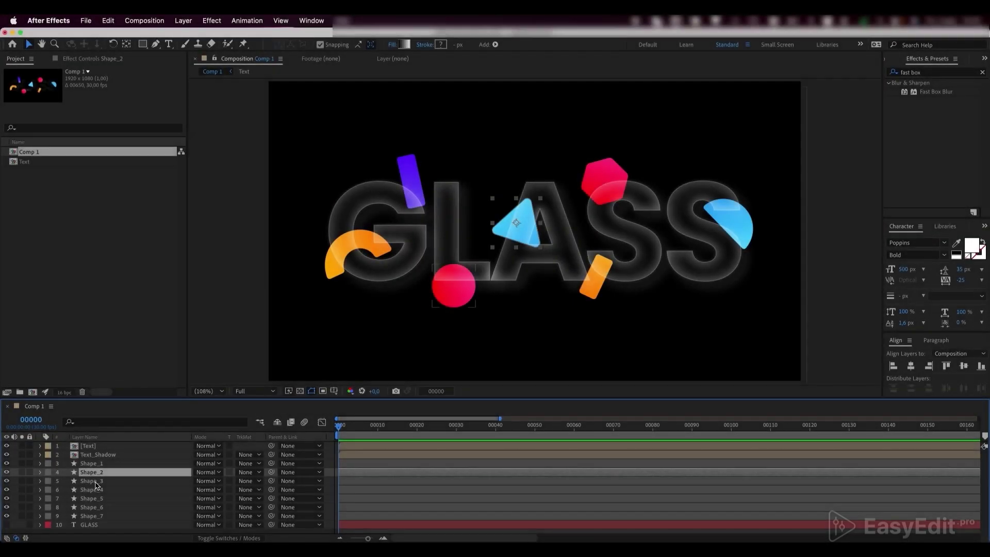
Select Shape_1 through Shape_7 and pre-compose them as Refraction
{"action": "left_click", "coordinate": [93, 489]}
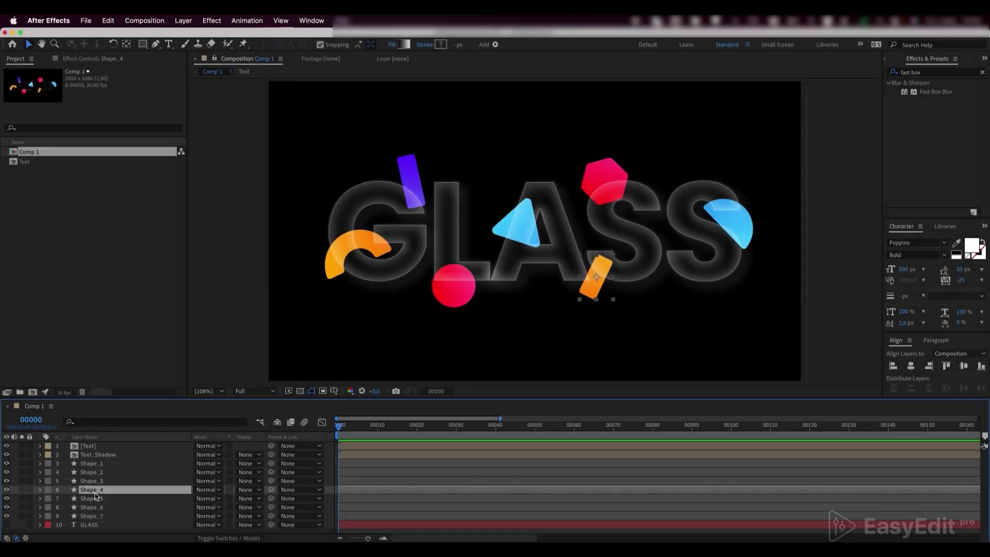
{"action": "left_click", "coordinate": [95, 497]}
{"action": "left_click", "coordinate": [96, 508]}
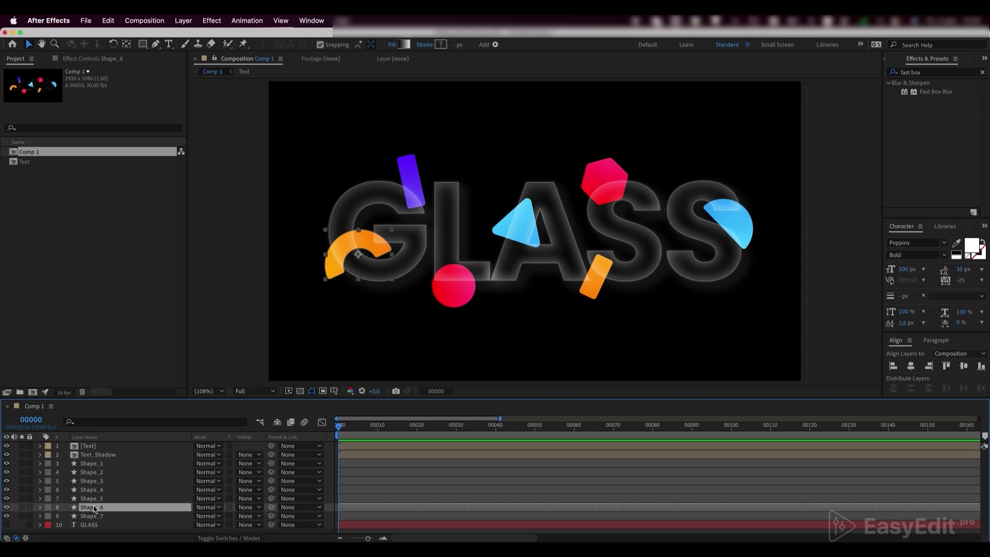
{"action": "left_click", "coordinate": [100, 464]}
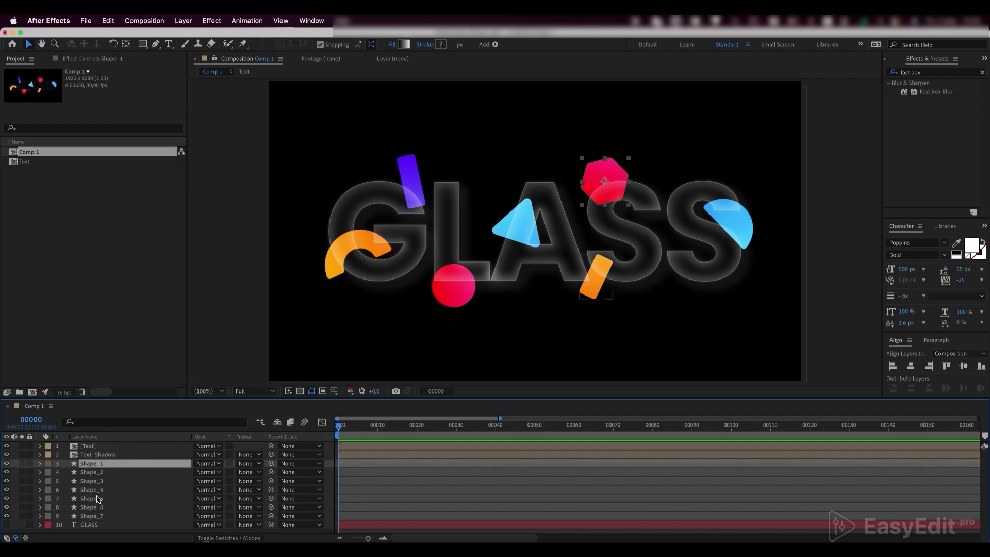
{"action": "left_click", "coordinate": [97, 517], "text": "shift"}
{"action": "right_click", "coordinate": [94, 490]}
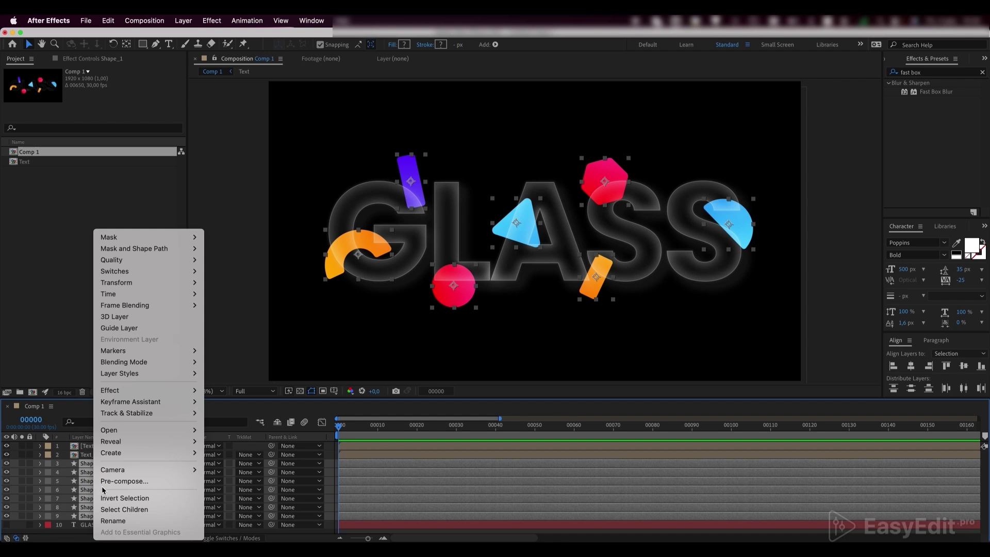
{"action": "left_click", "coordinate": [121, 478]}
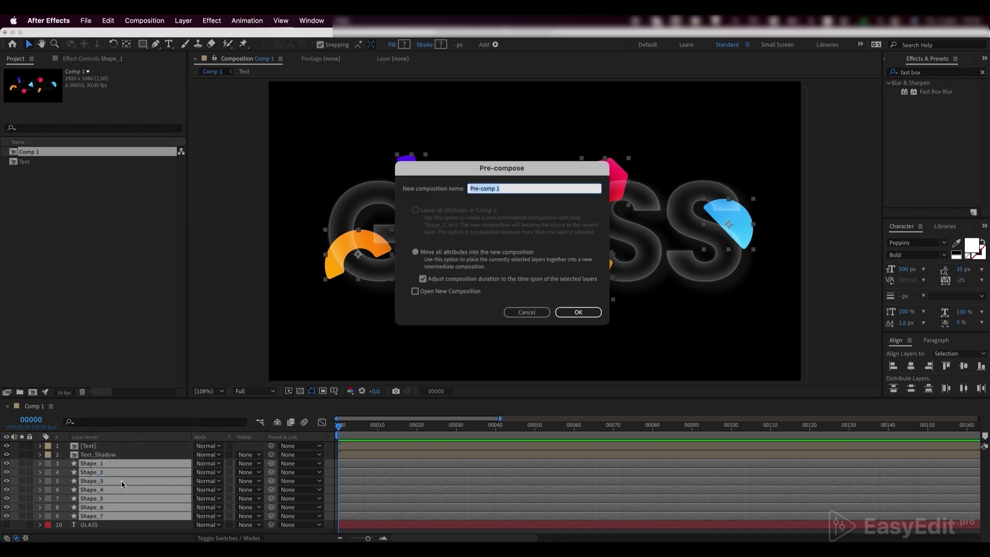
{"action": "type", "text": "Refraction"}
{"action": "key", "text": "Return"}
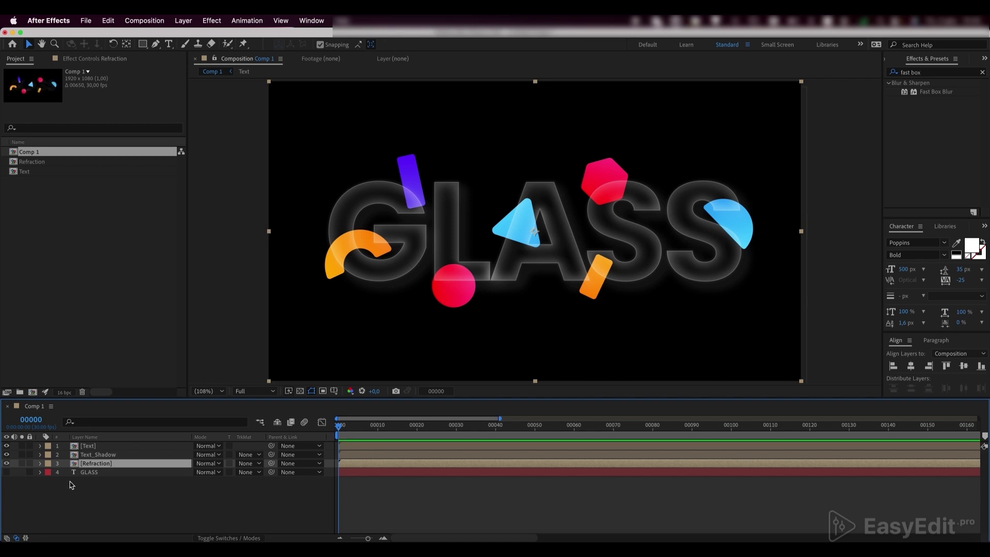
Make the GLASS text visible and create shape outlines from it
{"action": "left_click", "coordinate": [6, 463]}
{"action": "left_click", "coordinate": [6, 463]}
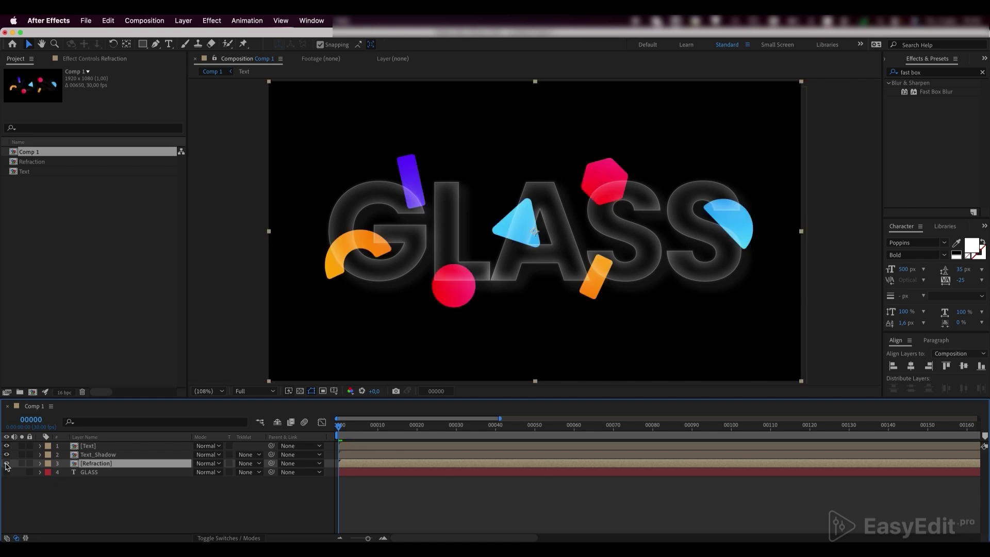
{"action": "left_click", "coordinate": [152, 485]}
{"action": "left_click", "coordinate": [96, 478]}
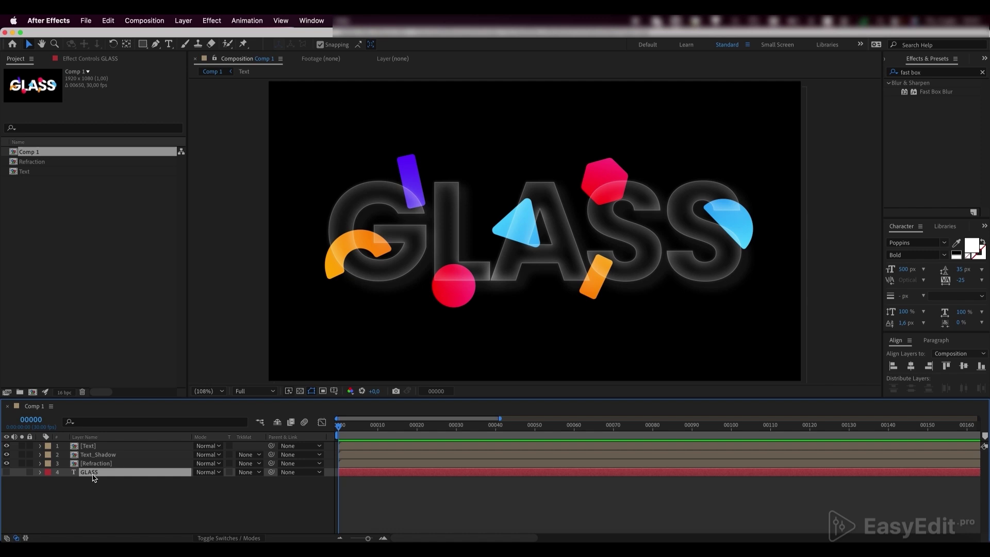
{"action": "left_click", "coordinate": [7, 473]}
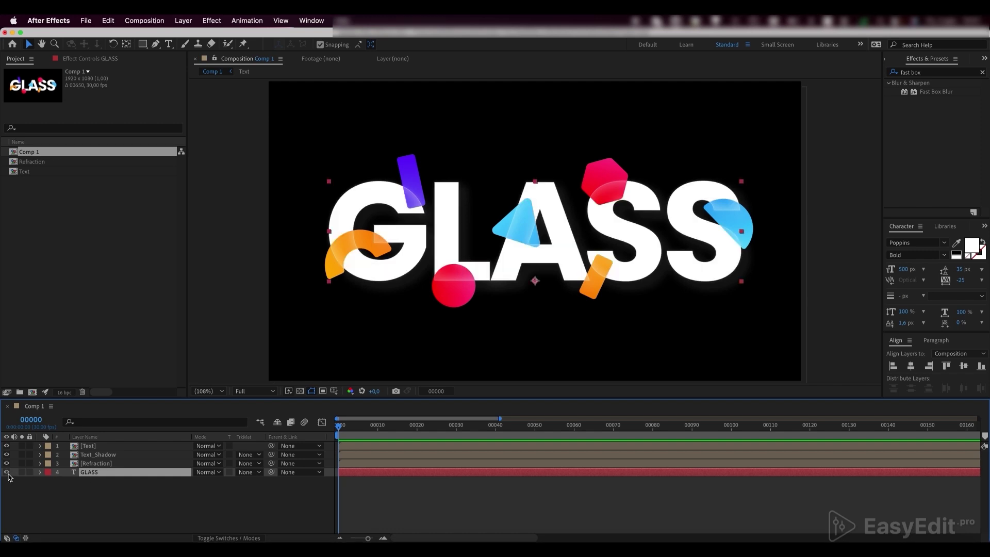
{"action": "right_click", "coordinate": [112, 476]}
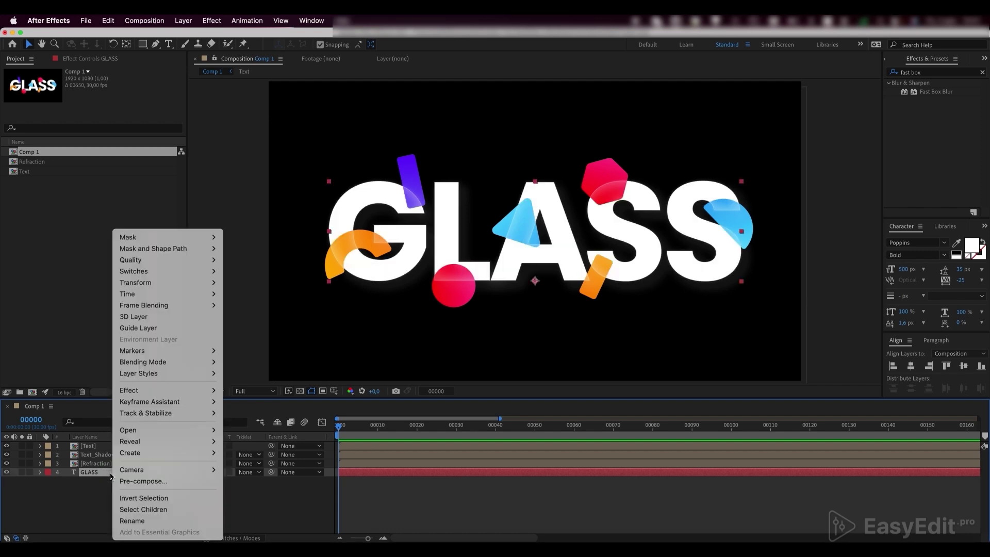
{"action": "mouse_move", "coordinate": [167, 453]}
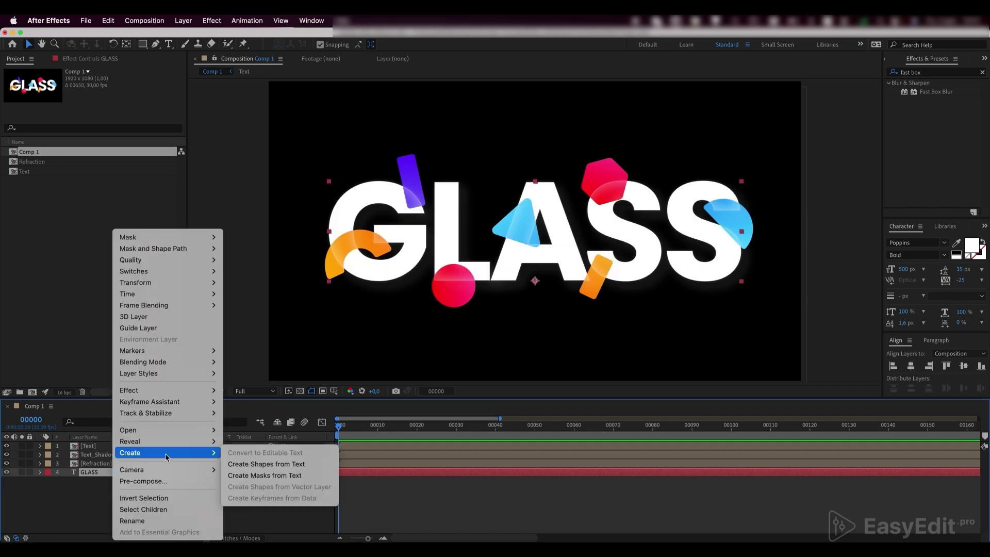
{"action": "left_click", "coordinate": [265, 465]}
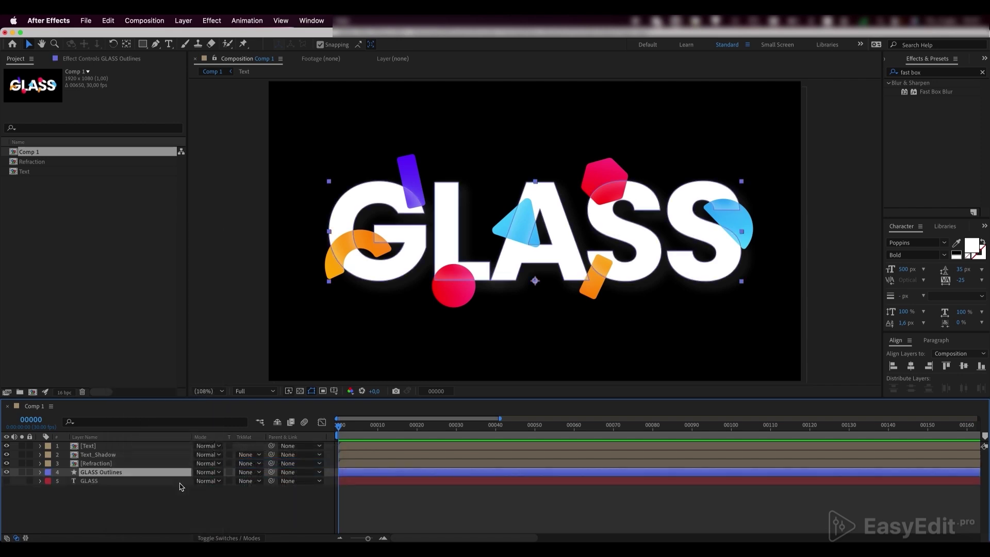
Pre-compose the GLASS Outlines layer into a comp named Text_Mask
{"action": "right_click", "coordinate": [112, 475]}
{"action": "left_click", "coordinate": [123, 480]}
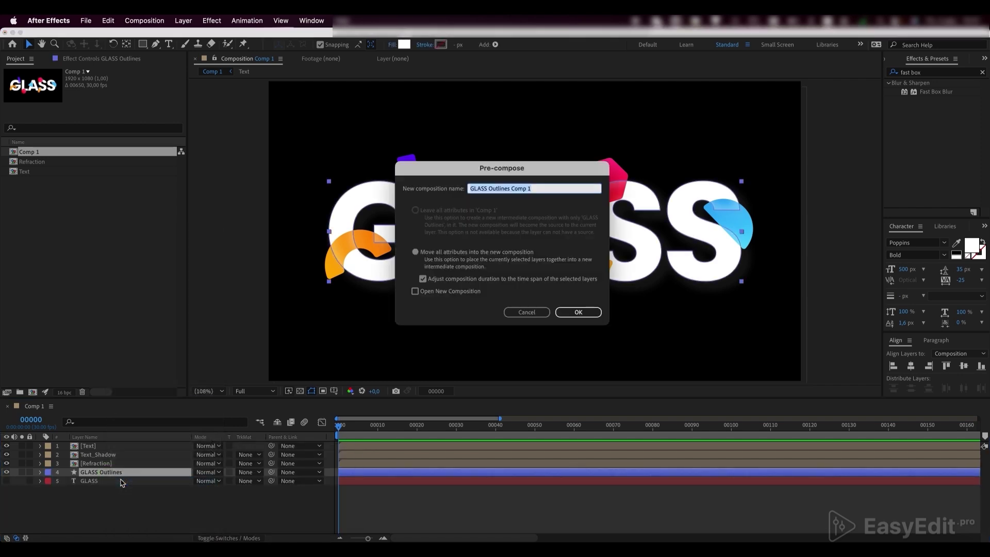
{"action": "type", "text": "Text_Mask"}
{"action": "key", "text": "Return"}
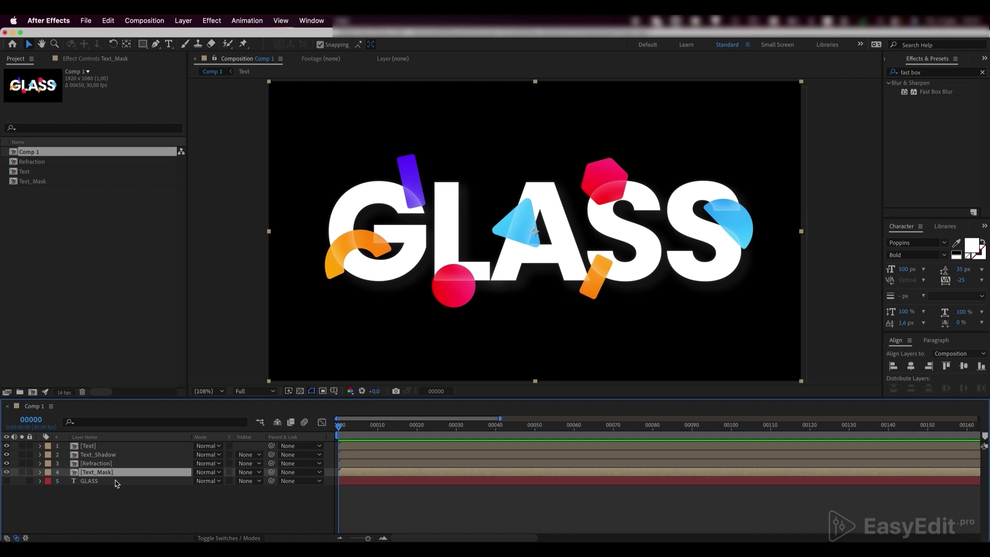
Move Refraction below Text_Mask and set its Track Matte to Alpha Matte
{"action": "left_click_drag", "start_coordinate": [97, 463], "coordinate": [101, 477]}
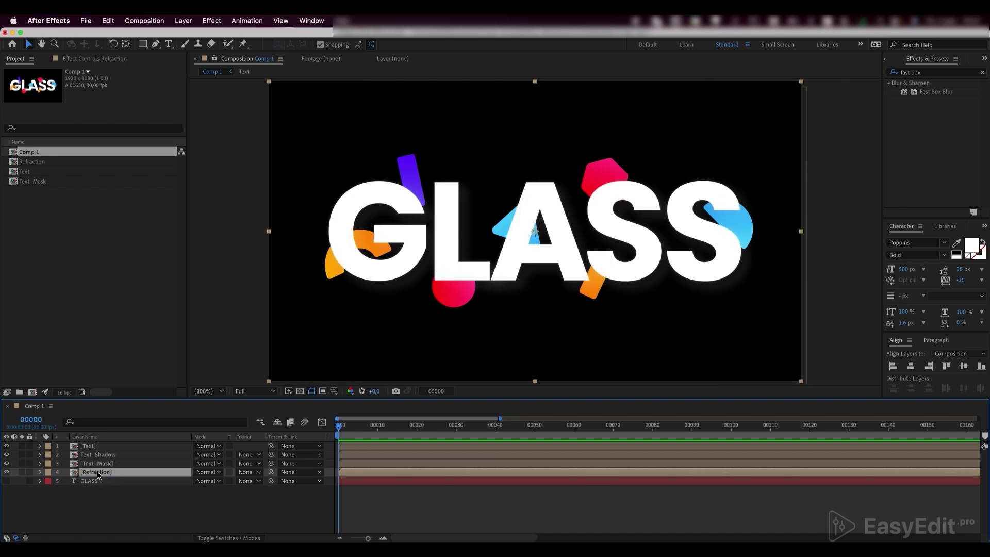
{"action": "left_click", "coordinate": [246, 472]}
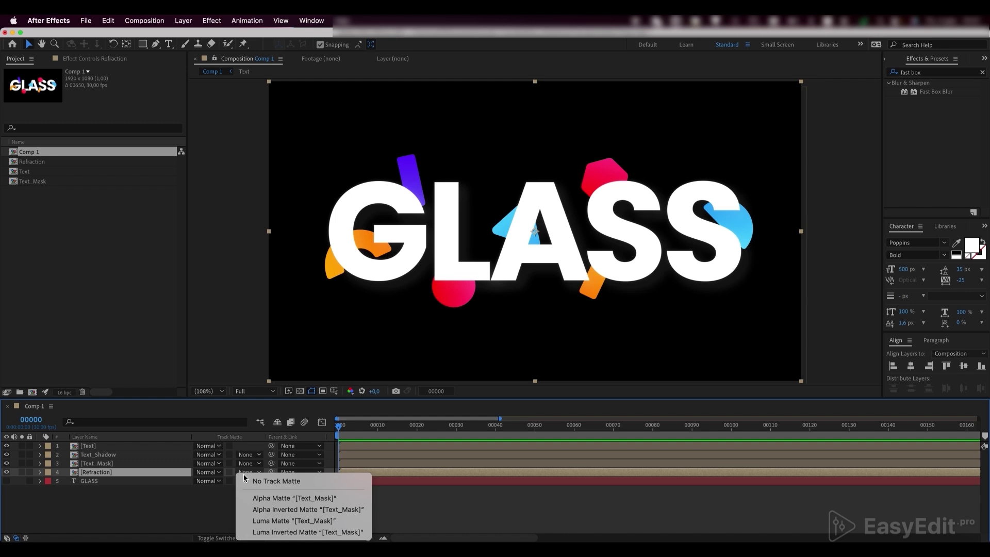
{"action": "left_click", "coordinate": [256, 498]}
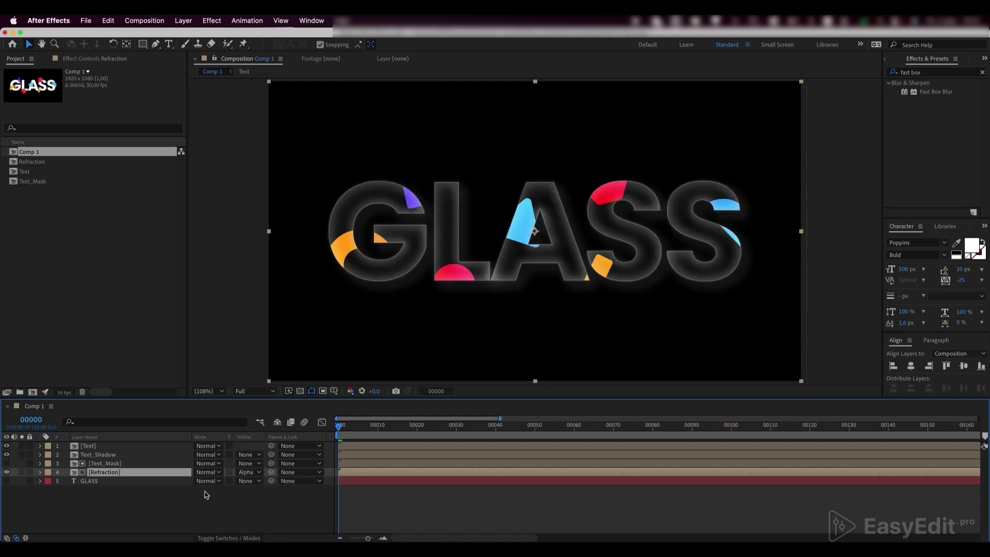
Apply the Displacement Map effect to the Refraction layer
{"action": "key", "text": "super+5"}
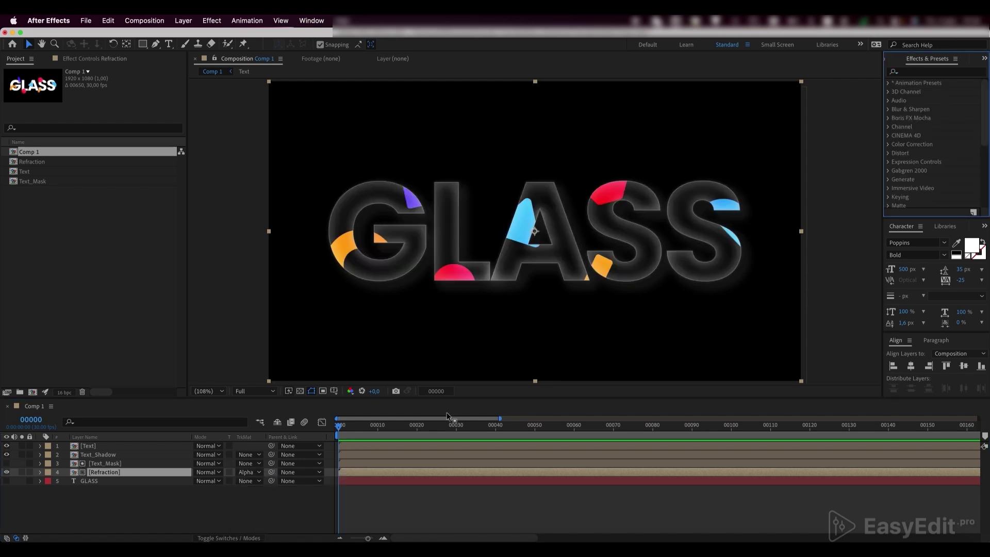
{"action": "left_click", "coordinate": [957, 73]}
{"action": "type", "text": "disp"}
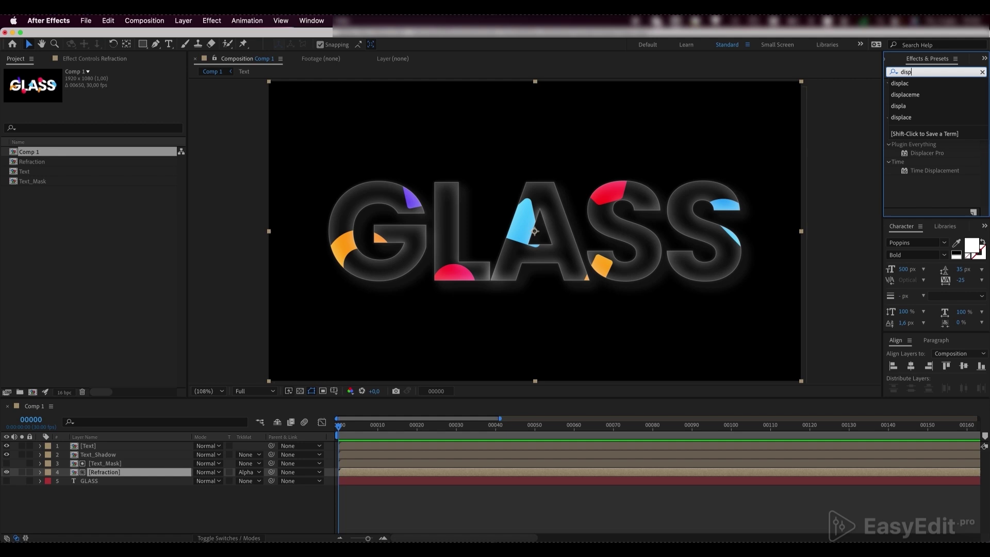
{"action": "type", "text": "lacement"}
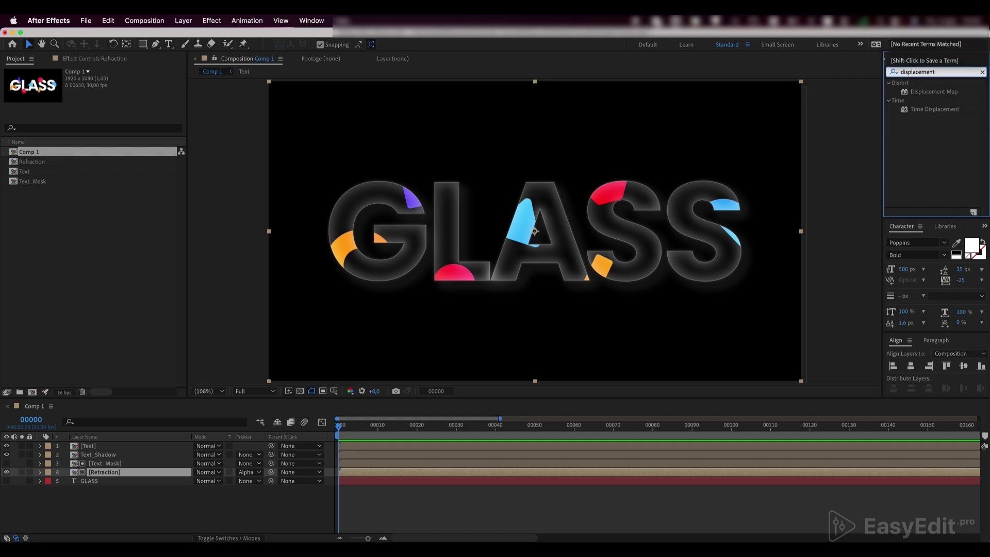
{"action": "left_click", "coordinate": [947, 92]}
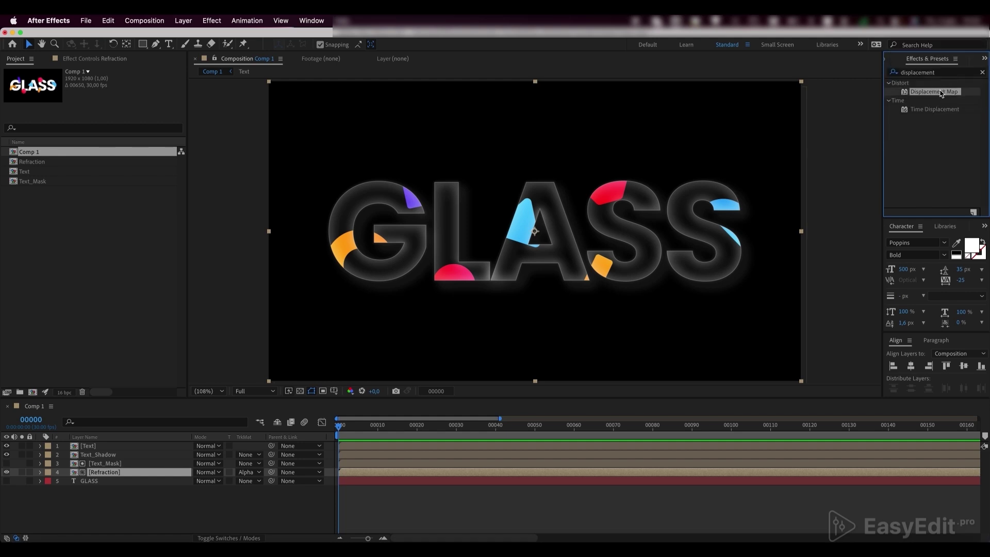
{"action": "left_click_drag", "start_coordinate": [940, 93], "coordinate": [102, 473]}
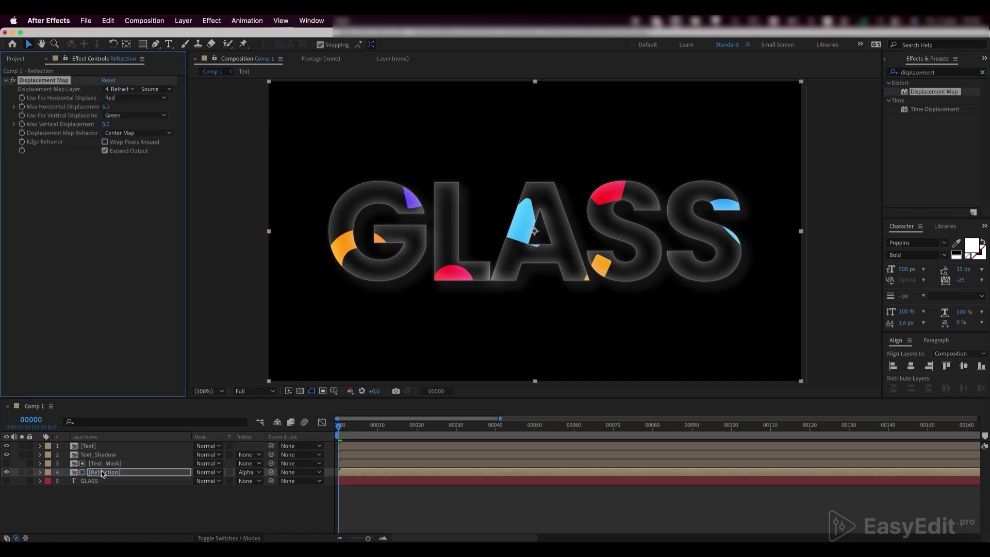
Set Displacement Map Layer to 1. Text, Max Horizontal to 120 and Max Vertical to -120
{"action": "left_click", "coordinate": [120, 89]}
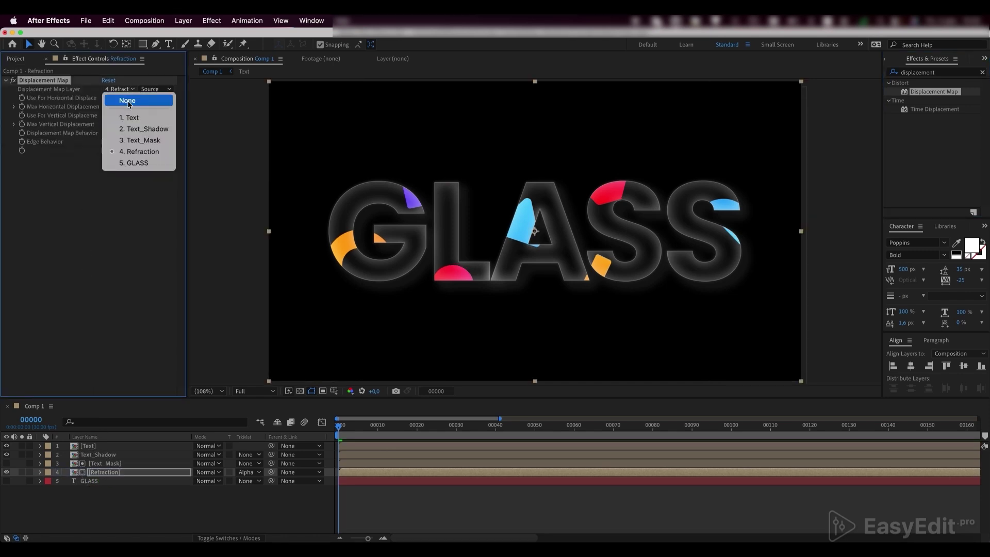
{"action": "left_click", "coordinate": [132, 119]}
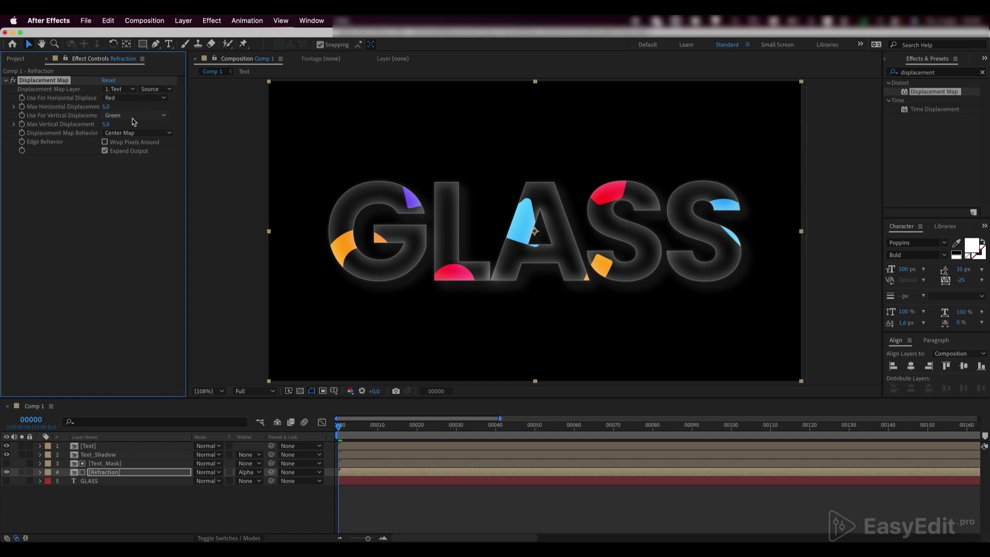
{"action": "left_click", "coordinate": [106, 108]}
{"action": "type", "text": "5"}
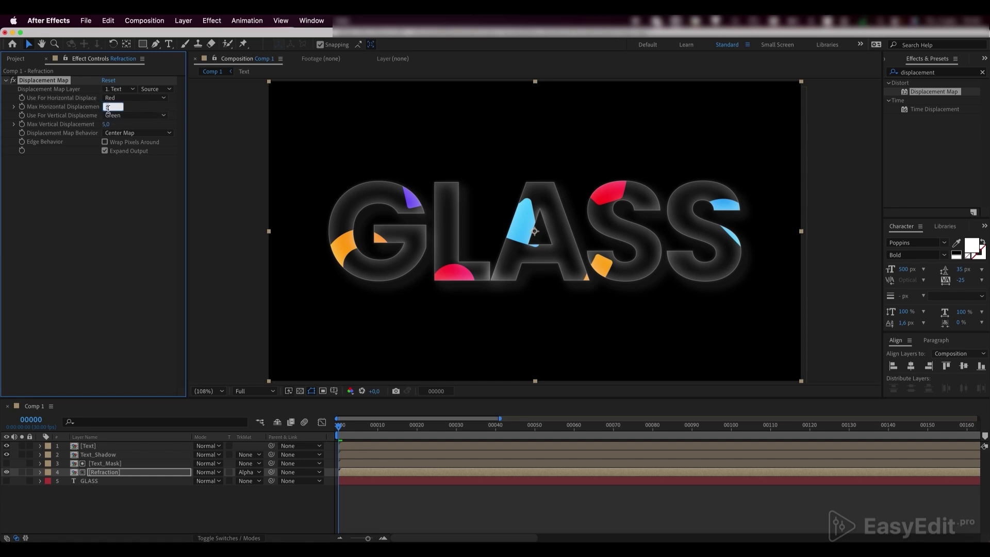
{"action": "key", "text": "Return"}
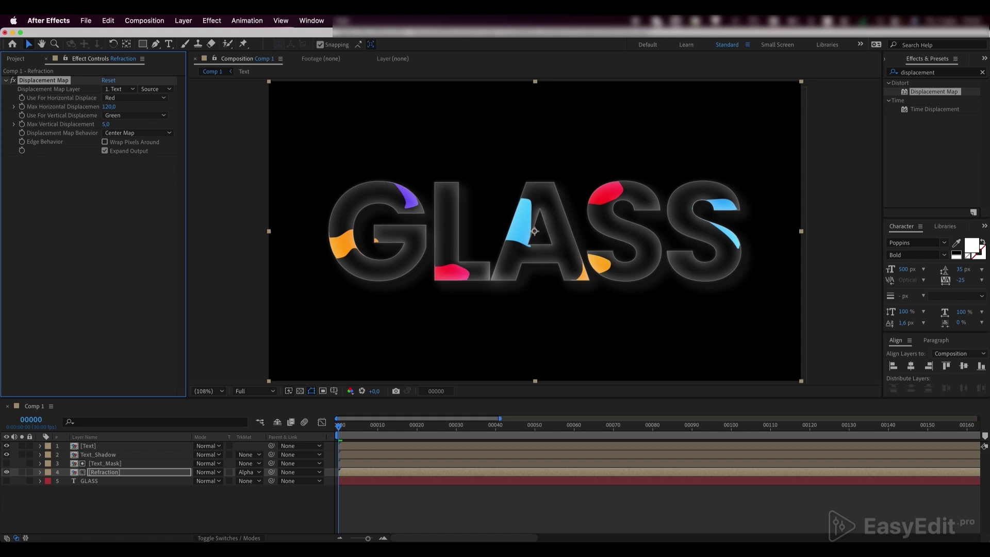
{"action": "left_click", "coordinate": [115, 124]}
{"action": "type", "text": "-120"}
{"action": "key", "text": "Return"}
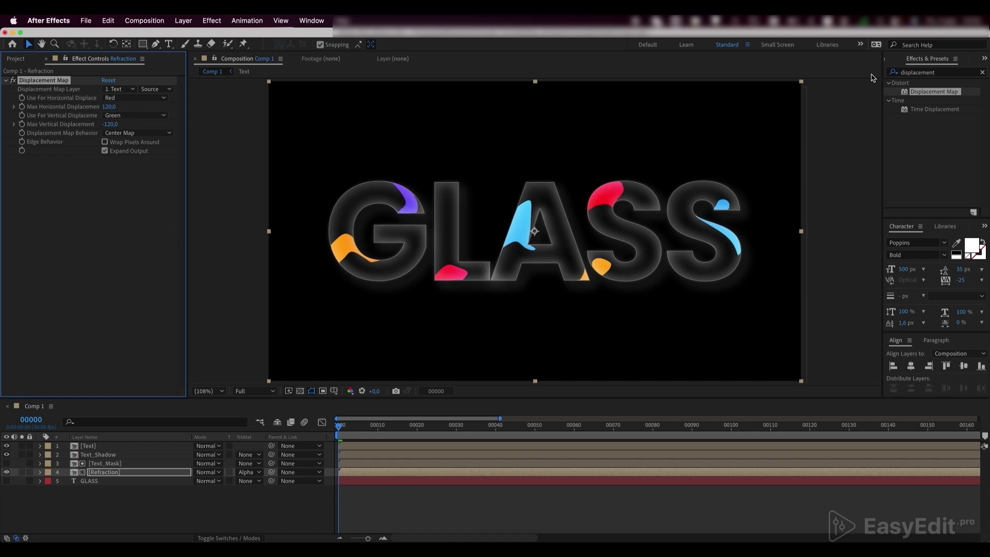
{"action": "left_click", "coordinate": [937, 72]}
Apply the Fast Box Blur effect to the Refraction layer
{"action": "left_click", "coordinate": [892, 72]}
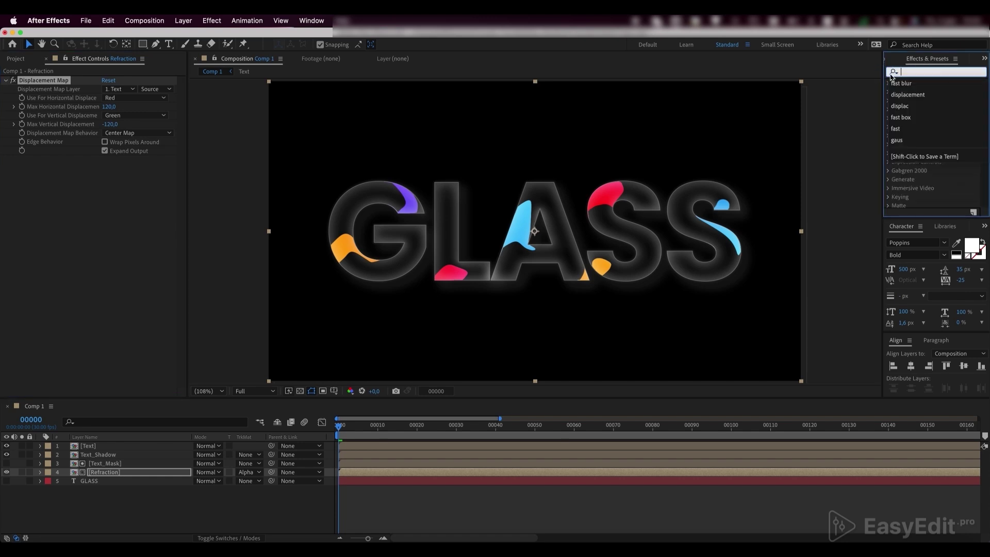
{"action": "type", "text": "fast"}
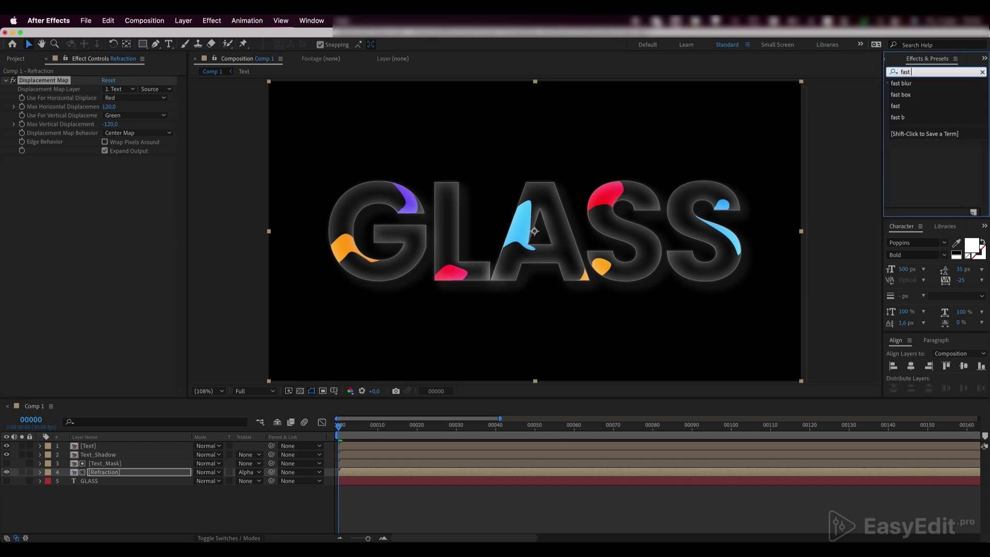
{"action": "type", "text": " bos"}
{"action": "key", "text": "BackSpace"}
{"action": "type", "text": "x"}
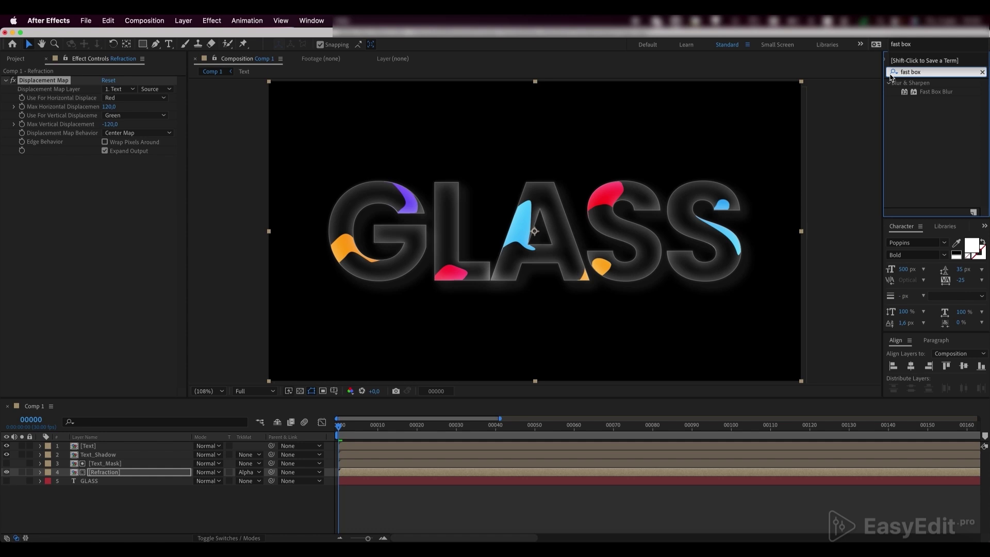
{"action": "left_click", "coordinate": [903, 118]}
{"action": "left_click", "coordinate": [934, 93]}
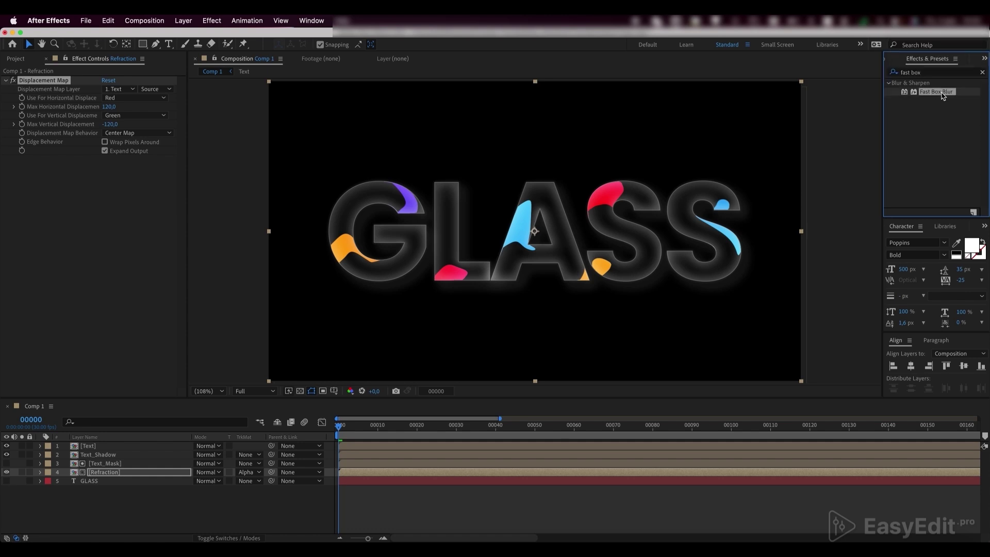
{"action": "left_click_drag", "start_coordinate": [943, 96], "coordinate": [118, 473]}
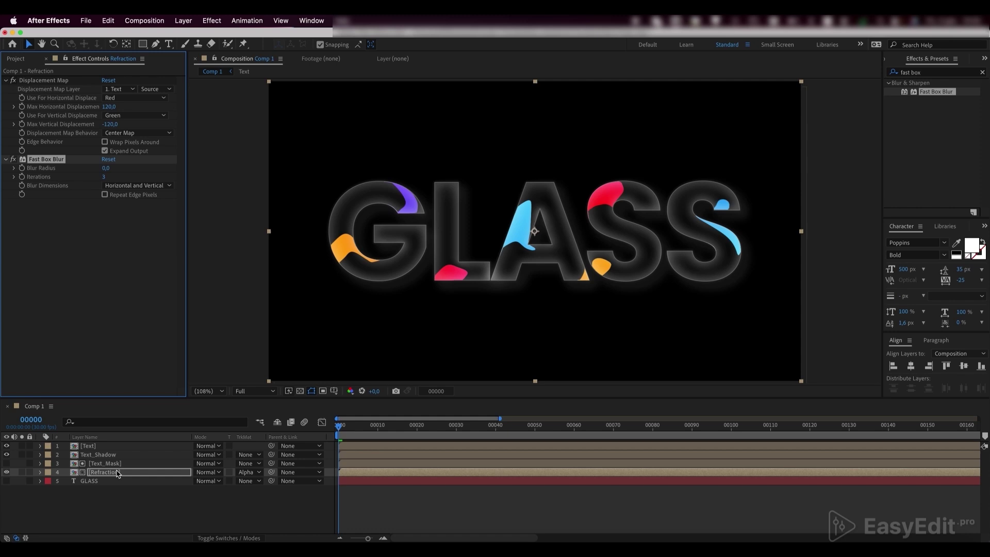
Set Fast Box Blur Radius to 1.5 and Iterations to 25
{"action": "left_click", "coordinate": [106, 168]}
{"action": "type", "text": "1.5"}
{"action": "key", "text": "Return"}
{"action": "left_click", "coordinate": [105, 178]}
{"action": "type", "text": "25"}
{"action": "key", "text": "Return"}
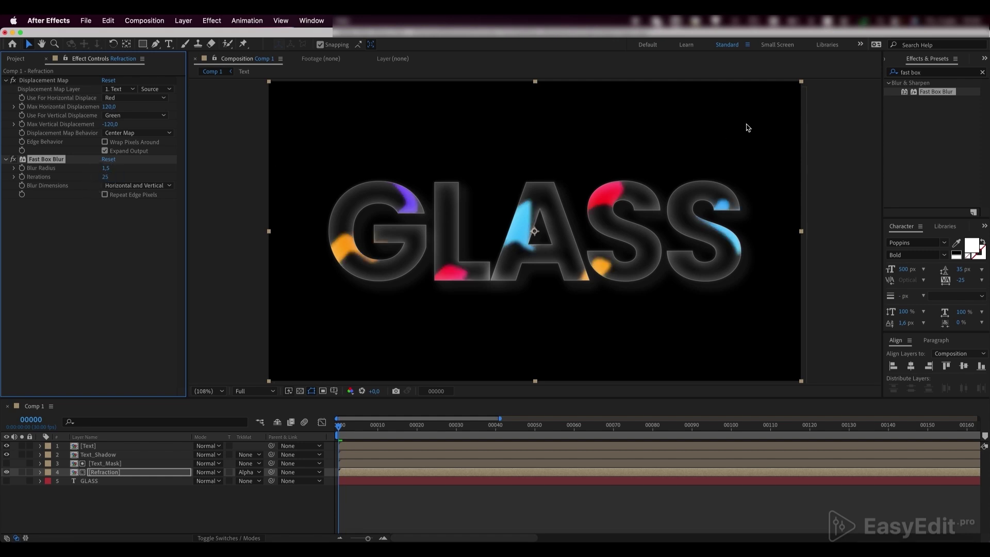
Add a Noise effect to Refraction with Amount of Noise set to 3%
{"action": "left_click", "coordinate": [897, 72]}
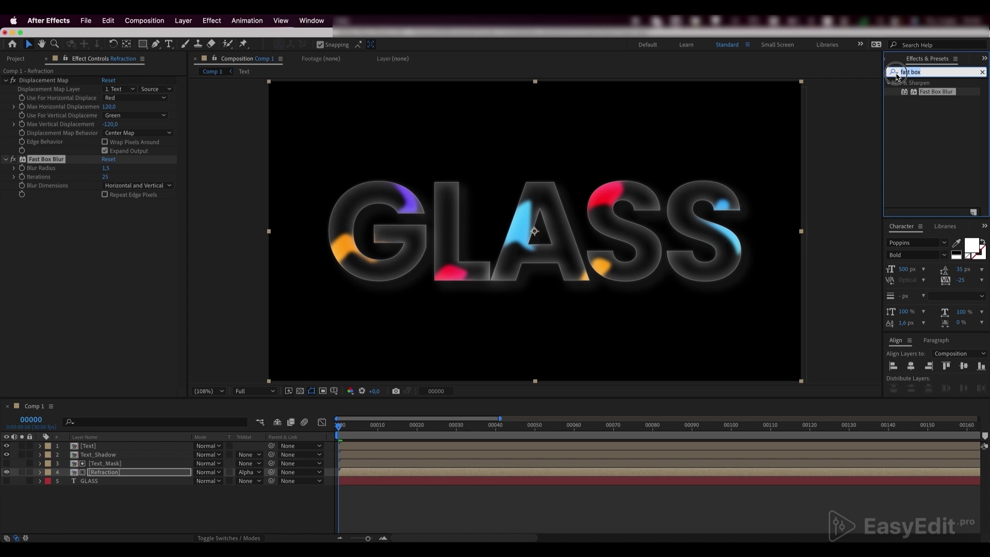
{"action": "type", "text": "noise"}
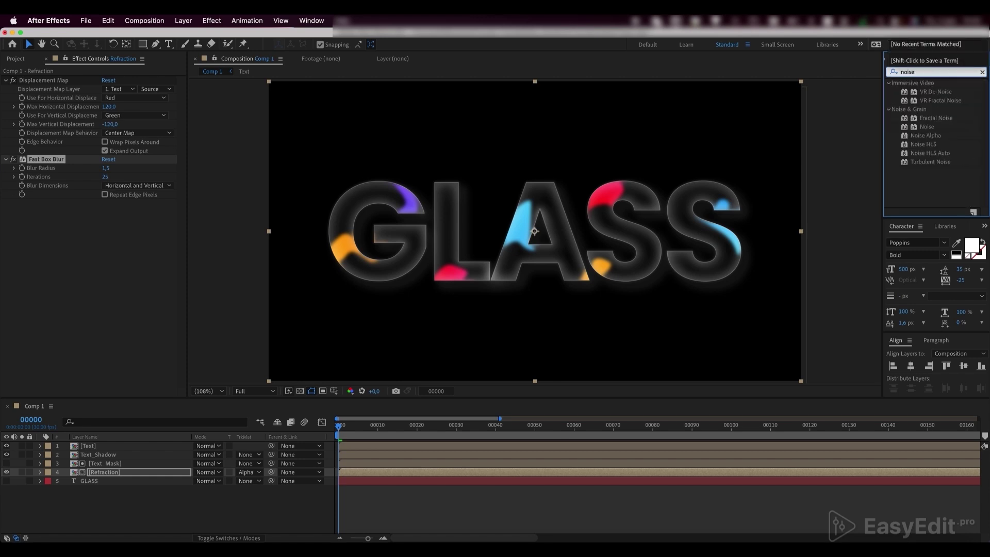
{"action": "left_click", "coordinate": [928, 128]}
{"action": "left_click_drag", "start_coordinate": [932, 130], "coordinate": [103, 476]}
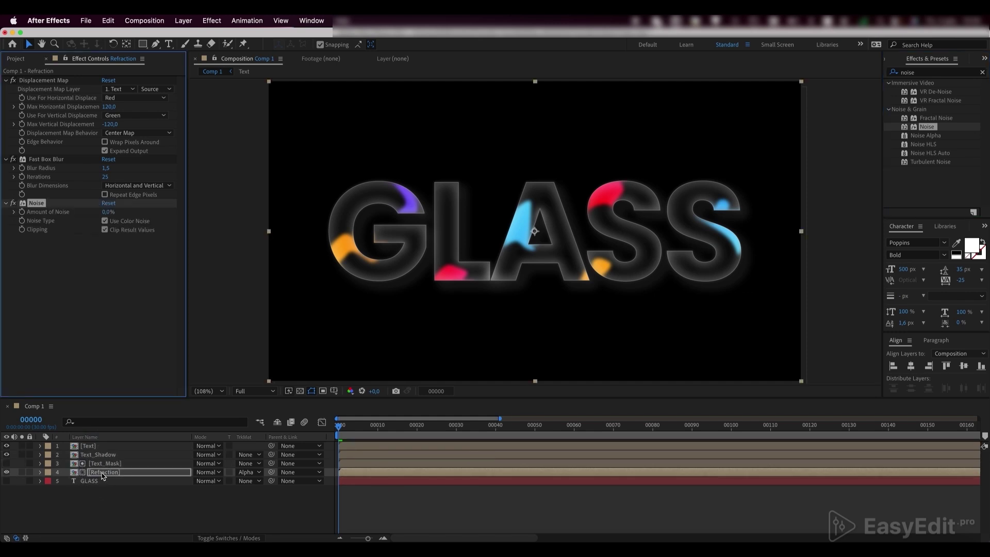
{"action": "left_click", "coordinate": [111, 212]}
{"action": "type", "text": "3"}
{"action": "key", "text": "Return"}
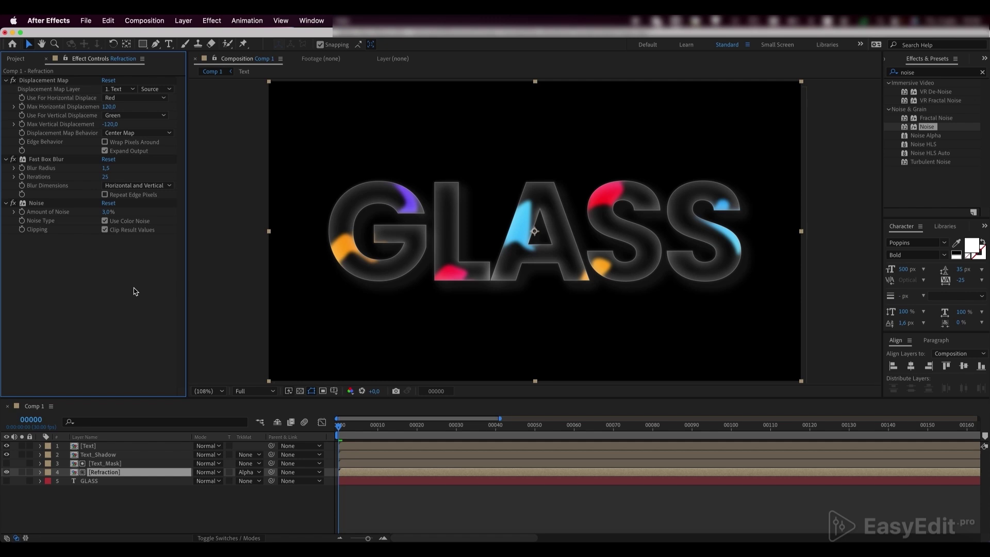
Duplicate Text_Mask and Refraction, place the copies above GLASS and label them orange
{"action": "left_click", "coordinate": [105, 463]}
{"action": "left_click", "coordinate": [104, 472], "text": "shift"}
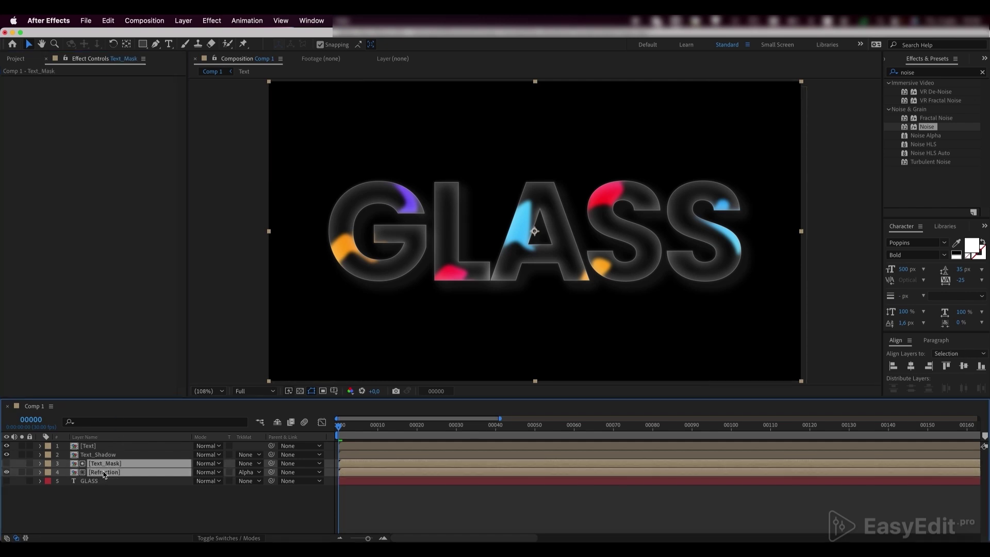
{"action": "key", "text": "ctrl+d"}
{"action": "left_click_drag", "start_coordinate": [103, 472], "coordinate": [101, 499]}
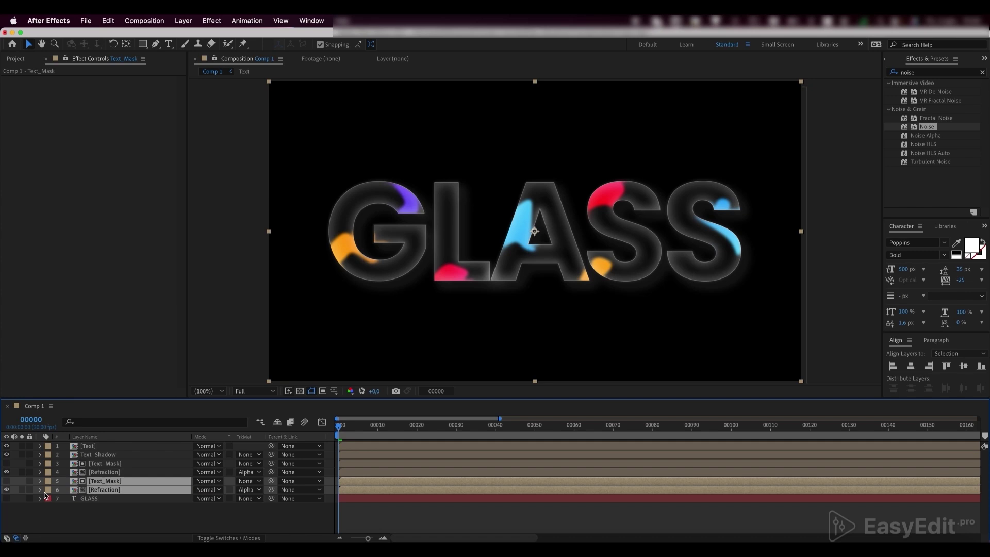
{"action": "left_click", "coordinate": [45, 490]}
{"action": "left_click", "coordinate": [63, 475]}
{"action": "left_click", "coordinate": [108, 506]}
Set the Refraction copy to Alpha Inverted Matte and delete its three effects
{"action": "left_click", "coordinate": [124, 493]}
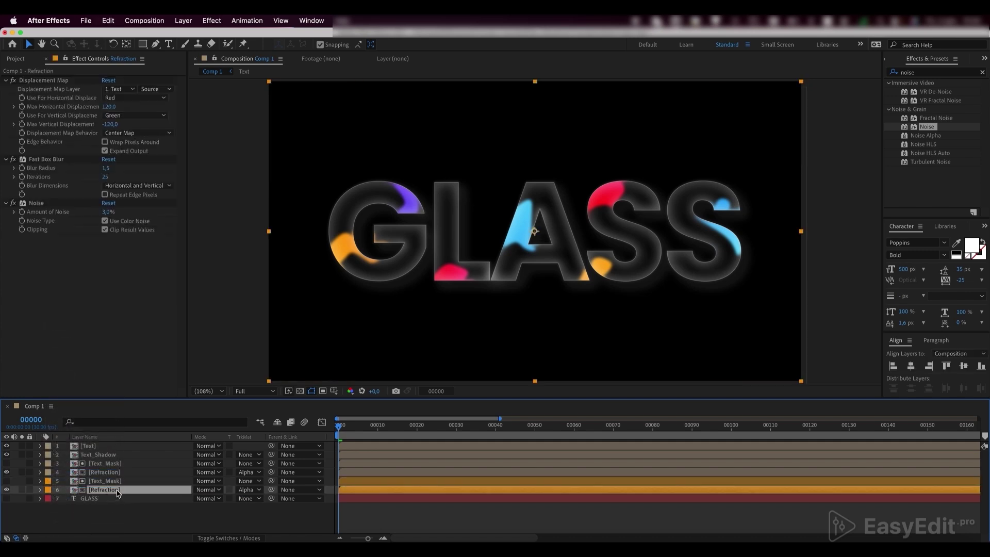
{"action": "left_click", "coordinate": [248, 490]}
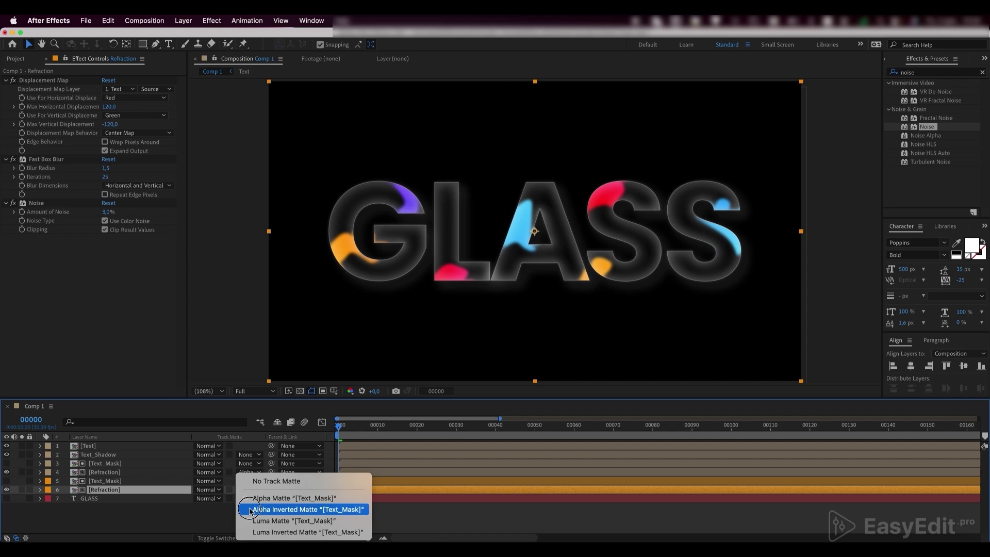
{"action": "left_click", "coordinate": [256, 507]}
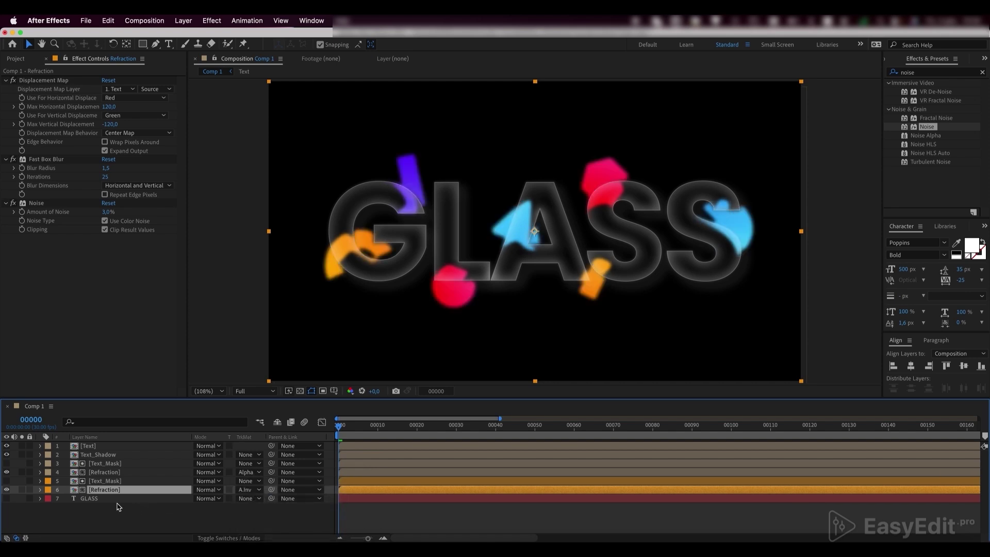
{"action": "key", "text": "e"}
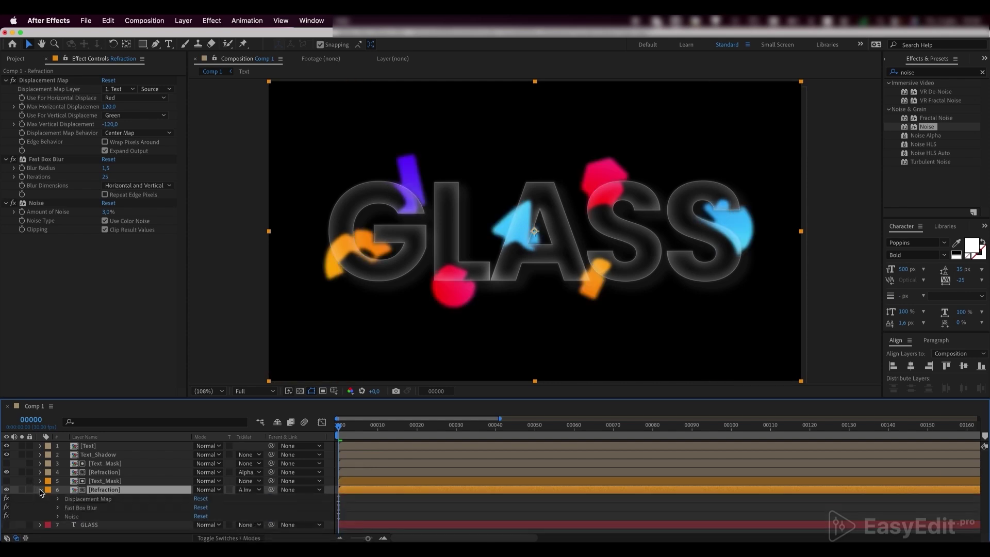
{"action": "left_click", "coordinate": [78, 500]}
{"action": "left_click", "coordinate": [81, 514], "text": "shift"}
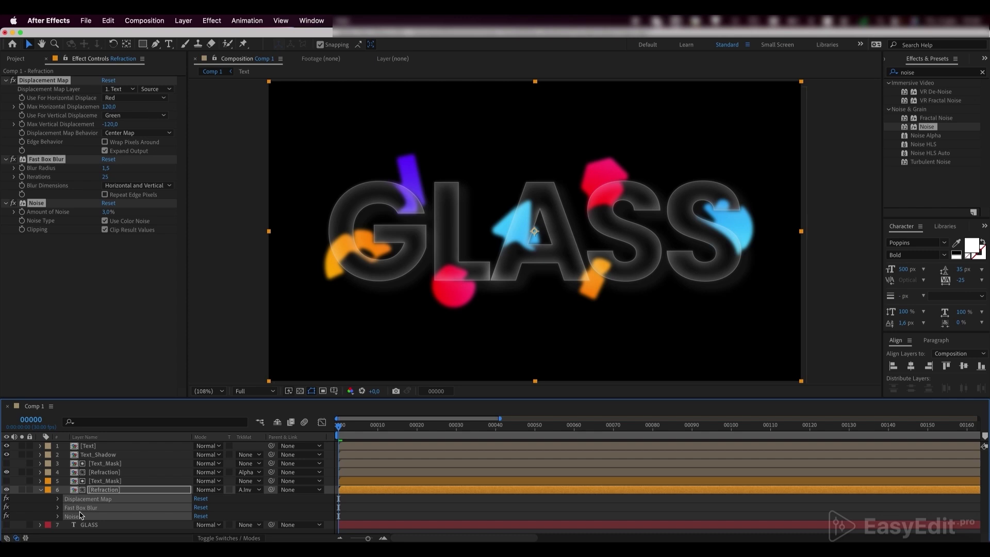
{"action": "key", "text": "Delete"}
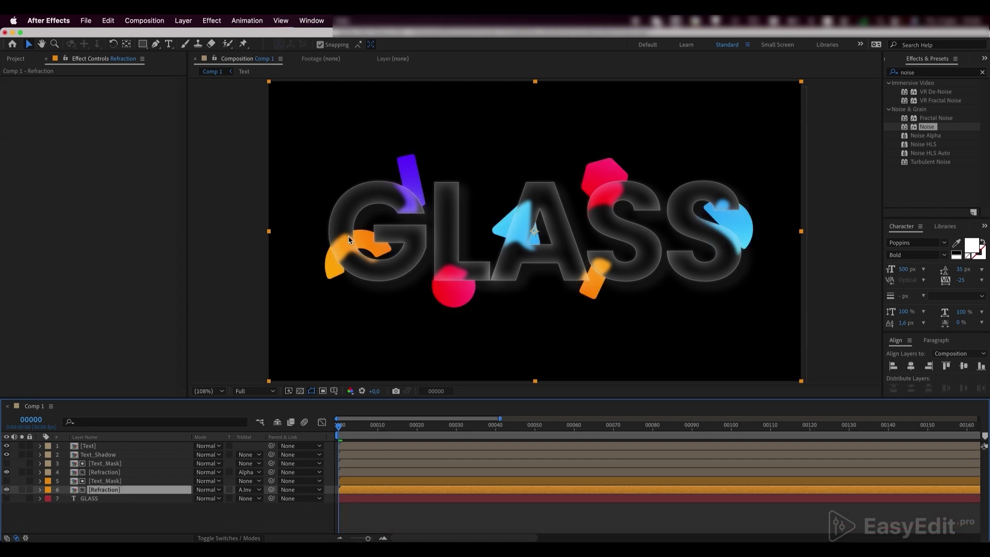
Inside the Refraction precomp, keyframe the hexagon's Position at frame 100 and offset it up-right at frame 0
{"action": "double_click", "coordinate": [109, 494]}
{"action": "left_click", "coordinate": [95, 446]}
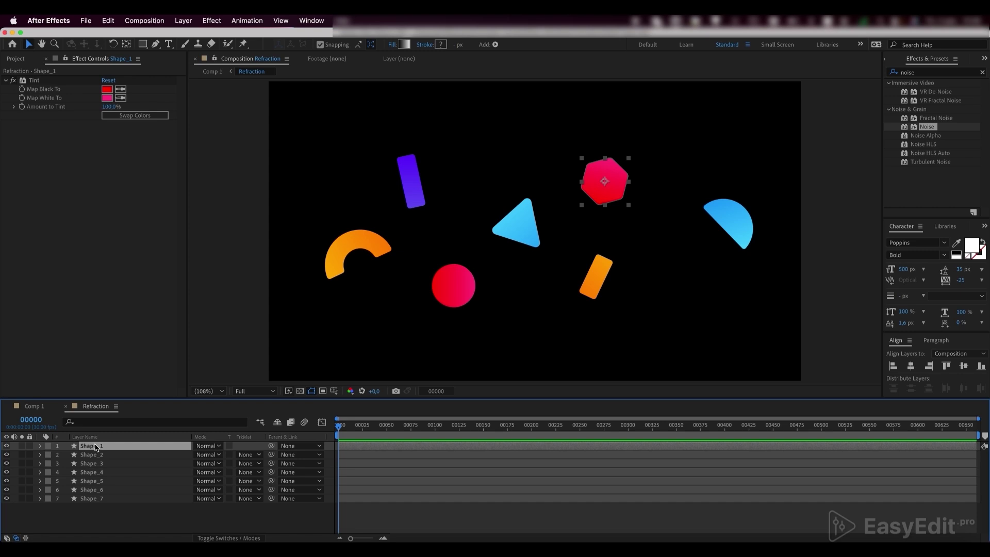
{"action": "key", "text": "p"}
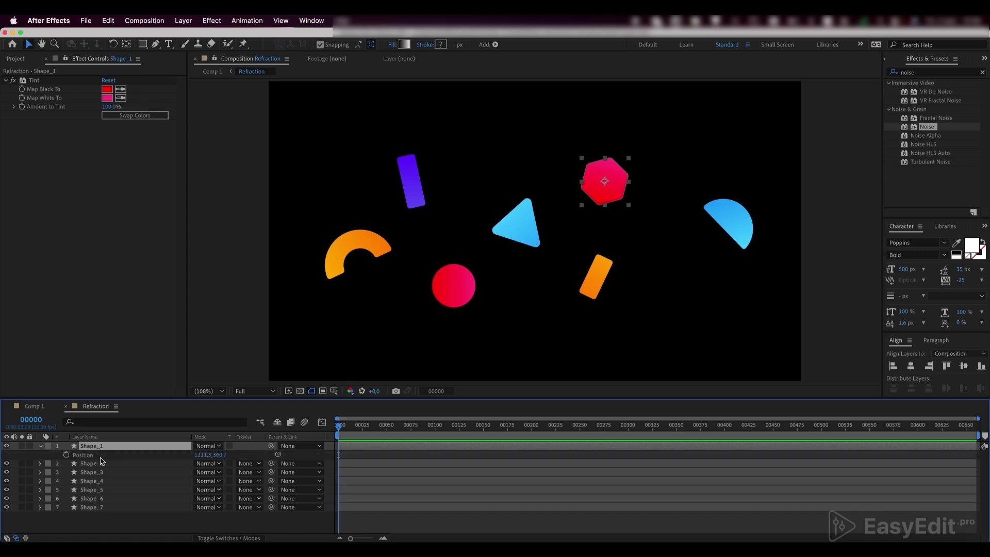
{"action": "key", "text": "equal"}
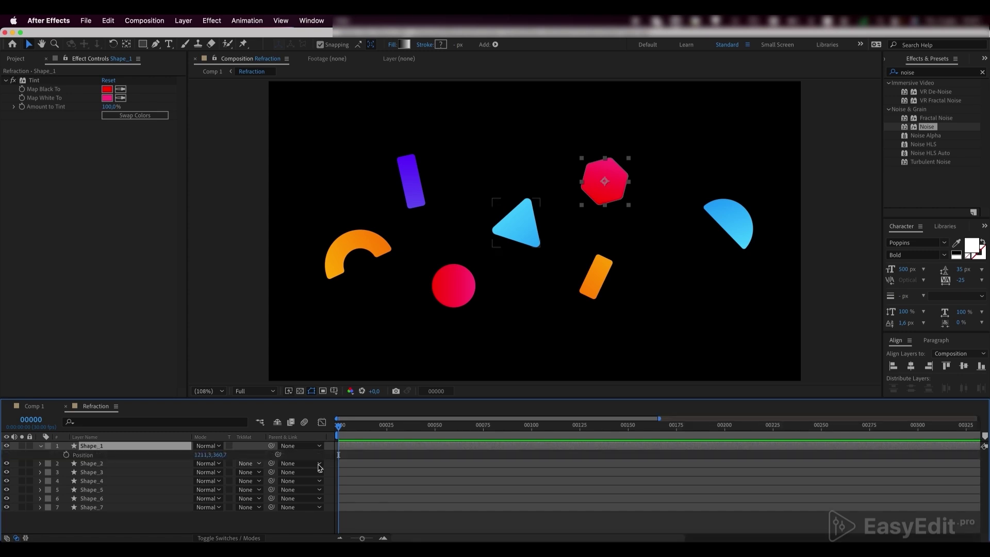
{"action": "left_click", "coordinate": [533, 435]}
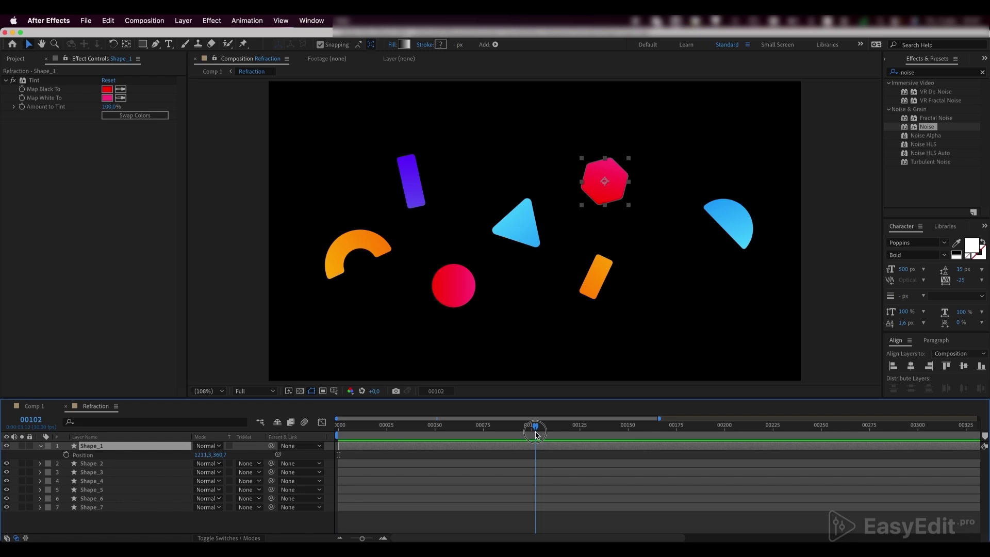
{"action": "left_click_drag", "start_coordinate": [533, 437], "coordinate": [531, 437]}
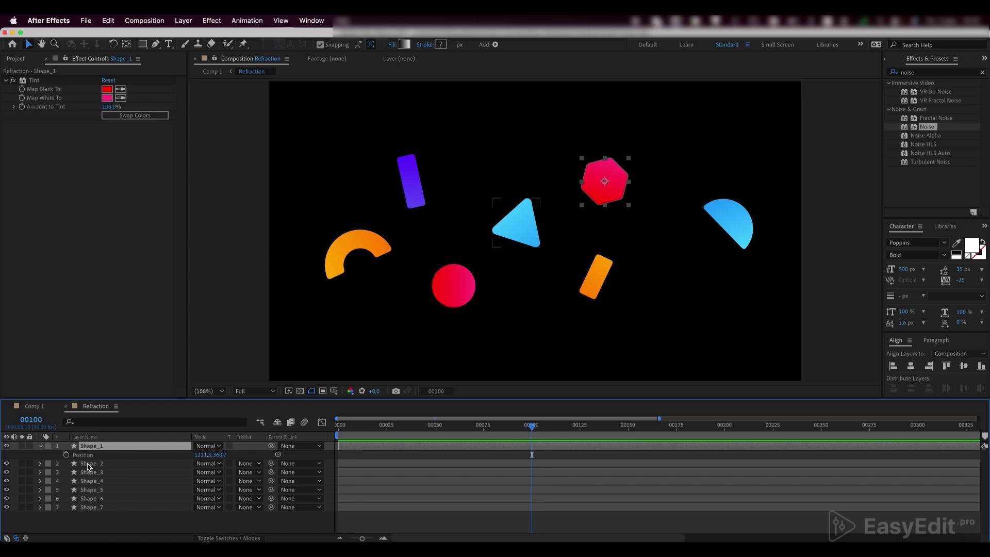
{"action": "left_click", "coordinate": [66, 455]}
{"action": "left_click_drag", "start_coordinate": [384, 427], "coordinate": [324, 435]}
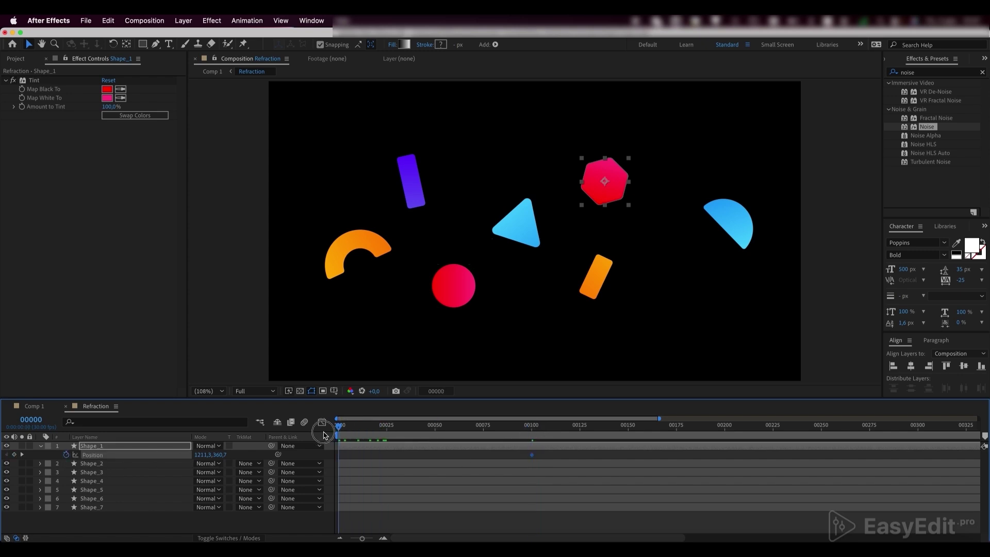
{"action": "key", "text": "shift+Right"}
{"action": "key", "text": "shift+Right"}
{"action": "key", "text": "shift+Right"}
{"action": "key", "text": "shift+Right"}
{"action": "key", "text": "shift+Right"}
{"action": "key", "text": "shift+Right"}
{"action": "key", "text": "shift+Up"}
{"action": "key", "text": "shift+Up"}
{"action": "key", "text": "shift+Up"}
{"action": "key", "text": "shift+Up"}
{"action": "key", "text": "shift+Up"}
{"action": "key", "text": "shift+Up"}
{"action": "key", "text": "shift+Up"}
{"action": "key", "text": "shift+Up"}
{"action": "key", "text": "shift+Up"}
{"action": "key", "text": "shift+Up"}
{"action": "key", "text": "shift+Up"}
{"action": "key", "text": "shift+Up"}
{"action": "key", "text": "shift+Up"}
{"action": "key", "text": "shift+Up"}
{"action": "key", "text": "shift+Up"}
{"action": "key", "text": "shift+Up"}
{"action": "key", "text": "shift+Up"}
{"action": "key", "text": "shift+Up"}
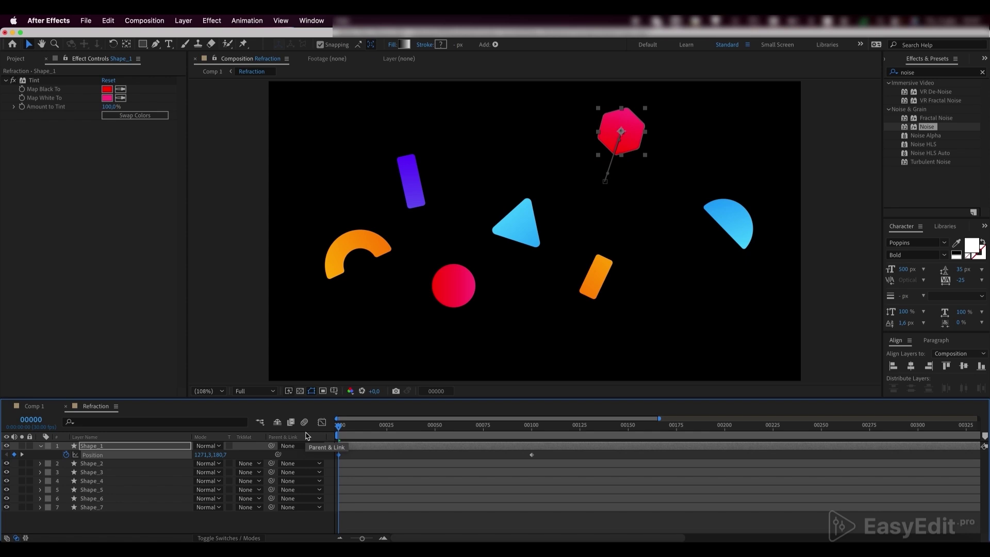
{"action": "key", "text": "shift+Right"}
{"action": "key", "text": "shift+Right"}
{"action": "key", "text": "shift+Up"}
{"action": "key", "text": "shift+Up"}
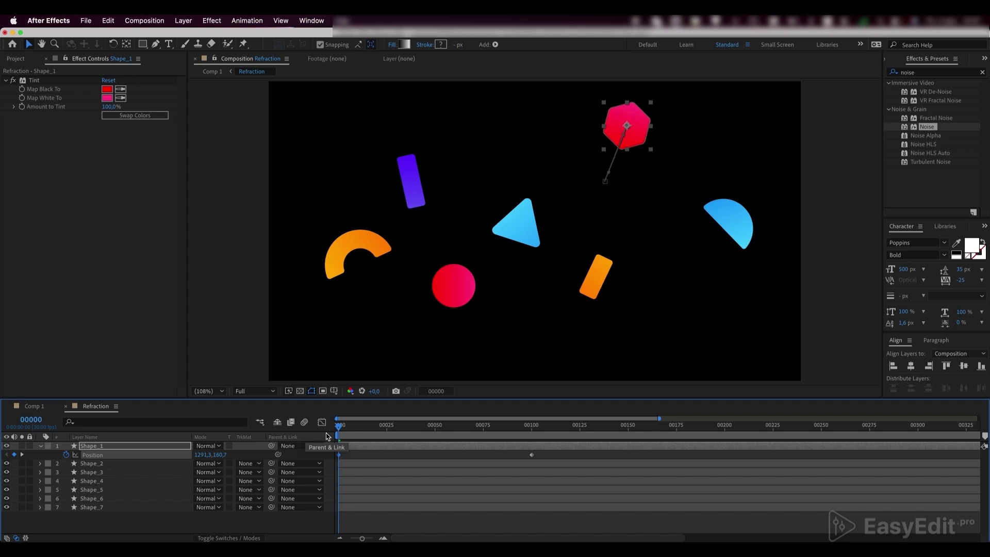
{"action": "left_click", "coordinate": [532, 423]}
Keyframe Position at frames 100 and 0 for the triangle, circle and orange bar, offsetting their starts
{"action": "left_click", "coordinate": [533, 462]}
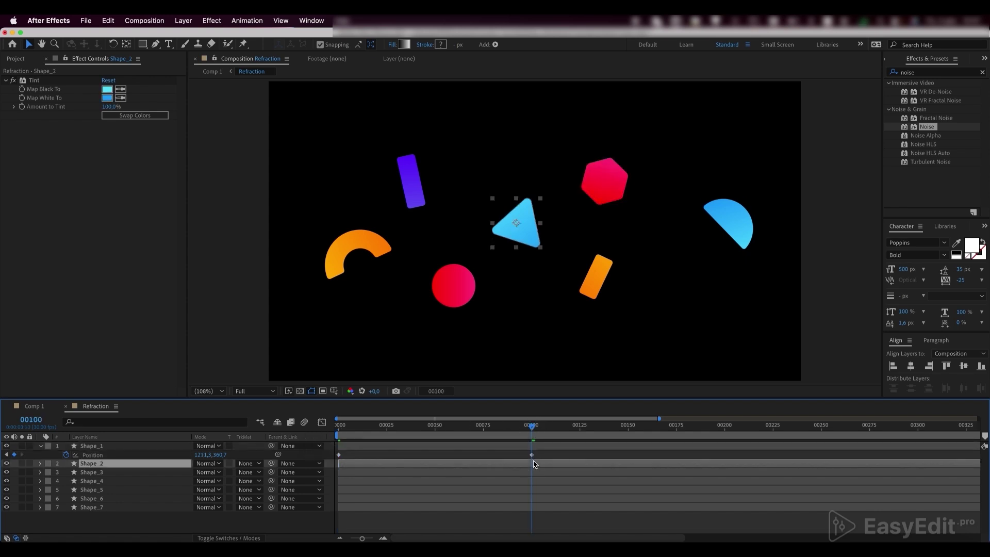
{"action": "key", "text": "alt+shift+p"}
{"action": "key", "text": "Home"}
{"action": "key", "text": "shift+Up"}
{"action": "key", "text": "shift+Up"}
{"action": "key", "text": "shift+Up"}
{"action": "key", "text": "shift+Up"}
{"action": "key", "text": "shift+Up"}
{"action": "key", "text": "shift+Up"}
{"action": "key", "text": "shift+Up"}
{"action": "key", "text": "shift+Up"}
{"action": "key", "text": "shift+Up"}
{"action": "key", "text": "shift+Up"}
{"action": "key", "text": "shift+Up"}
{"action": "key", "text": "shift+Up"}
{"action": "key", "text": "shift+Up"}
{"action": "key", "text": "k"}
{"action": "key", "text": "ctrl+Down"}
{"action": "key", "text": "alt+shift+p"}
{"action": "key", "text": "j"}
{"action": "key", "text": "shift+Down"}
{"action": "key", "text": "shift+Down"}
{"action": "key", "text": "shift+Down"}
{"action": "key", "text": "shift+Down"}
{"action": "key", "text": "shift+Down"}
{"action": "key", "text": "shift+Down"}
{"action": "key", "text": "shift+Down"}
{"action": "key", "text": "shift+Down"}
{"action": "key", "text": "shift+Down"}
{"action": "key", "text": "shift+Down"}
{"action": "key", "text": "shift+Down"}
{"action": "key", "text": "shift+Down"}
{"action": "key", "text": "shift+Left"}
{"action": "key", "text": "shift+Left"}
{"action": "key", "text": "shift+Left"}
{"action": "key", "text": "shift+Left"}
{"action": "key", "text": "shift+Left"}
{"action": "key", "text": "shift+Left"}
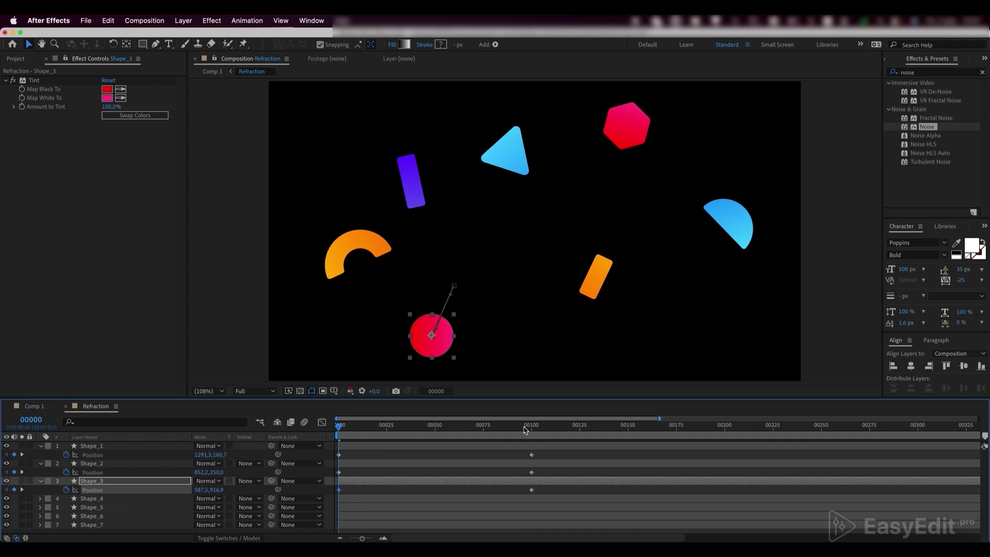
{"action": "key", "text": "k"}
{"action": "key", "text": "ctrl+Down"}
{"action": "key", "text": "alt+shift+p"}
{"action": "key", "text": "j"}
{"action": "key", "text": "shift+Down"}
{"action": "key", "text": "shift+Down"}
{"action": "key", "text": "shift+Down"}
{"action": "key", "text": "shift+Down"}
{"action": "key", "text": "shift+Down"}
{"action": "key", "text": "shift+Down"}
{"action": "key", "text": "shift+Down"}
{"action": "key", "text": "shift+Down"}
{"action": "key", "text": "shift+Down"}
{"action": "key", "text": "shift+Down"}
{"action": "key", "text": "shift+Down"}
{"action": "key", "text": "shift+Down"}
{"action": "key", "text": "shift+Down"}
{"action": "key", "text": "shift+Down"}
{"action": "key", "text": "shift+Down"}
{"action": "key", "text": "shift+Right"}
{"action": "key", "text": "shift+Right"}
{"action": "key", "text": "shift+Right"}
{"action": "key", "text": "shift+Right"}
{"action": "key", "text": "k"}
Keyframe Position at frames 100 and 0 for the purple bar, orange arc and blue half-circle
{"action": "key", "text": "ctrl+Down"}
{"action": "key", "text": "alt+shift+p"}
{"action": "key", "text": "j"}
{"action": "key", "text": "shift+Up"}
{"action": "key", "text": "shift+Up"}
{"action": "key", "text": "shift+Up"}
{"action": "key", "text": "shift+Up"}
{"action": "key", "text": "shift+Up"}
{"action": "key", "text": "shift+Up"}
{"action": "key", "text": "shift+Up"}
{"action": "key", "text": "shift+Up"}
{"action": "key", "text": "shift+Up"}
{"action": "key", "text": "shift+Up"}
{"action": "key", "text": "shift+Up"}
{"action": "key", "text": "shift+Up"}
{"action": "key", "text": "shift+Up"}
{"action": "key", "text": "shift+Up"}
{"action": "key", "text": "shift+Up"}
{"action": "key", "text": "shift+Up"}
{"action": "key", "text": "shift+Left"}
{"action": "key", "text": "shift+Left"}
{"action": "key", "text": "shift+Left"}
{"action": "key", "text": "shift+Left"}
{"action": "key", "text": "shift+Left"}
{"action": "key", "text": "shift+Left"}
{"action": "key", "text": "shift+Left"}
{"action": "key", "text": "shift+Left"}
{"action": "key", "text": "k"}
{"action": "key", "text": "ctrl+Down"}
{"action": "key", "text": "alt+shift+p"}
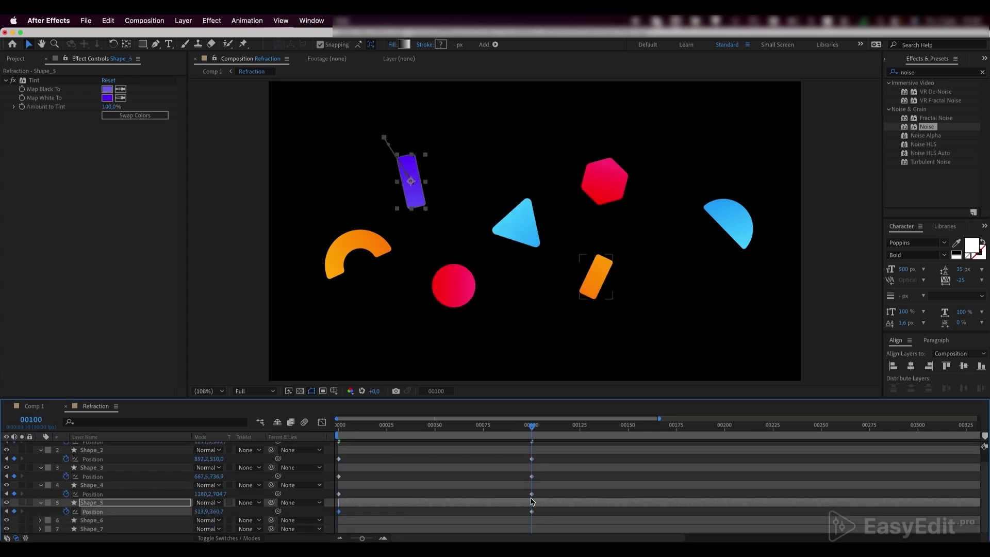
{"action": "key", "text": "j"}
{"action": "key", "text": "shift+Left"}
{"action": "key", "text": "shift+Left"}
{"action": "key", "text": "shift+Left"}
{"action": "key", "text": "shift+Left"}
{"action": "key", "text": "shift+Left"}
{"action": "key", "text": "shift+Left"}
{"action": "key", "text": "shift+Left"}
{"action": "key", "text": "shift+Left"}
{"action": "key", "text": "shift+Left"}
{"action": "key", "text": "shift+Left"}
{"action": "key", "text": "shift+Left"}
{"action": "key", "text": "shift+Left"}
{"action": "key", "text": "shift+Left"}
{"action": "key", "text": "shift+Left"}
{"action": "key", "text": "shift+Left"}
{"action": "key", "text": "shift+Left"}
{"action": "key", "text": "shift+Left"}
{"action": "key", "text": "shift+Left"}
{"action": "key", "text": "shift+Down"}
{"action": "key", "text": "shift+Down"}
{"action": "key", "text": "shift+Down"}
{"action": "key", "text": "shift+Down"}
{"action": "key", "text": "k"}
{"action": "key", "text": "ctrl+Down"}
{"action": "key", "text": "alt+shift+p"}
{"action": "key", "text": "j"}
Preview the shape animation and apply Easy Ease to the Position keyframes
{"action": "key", "text": "space"}
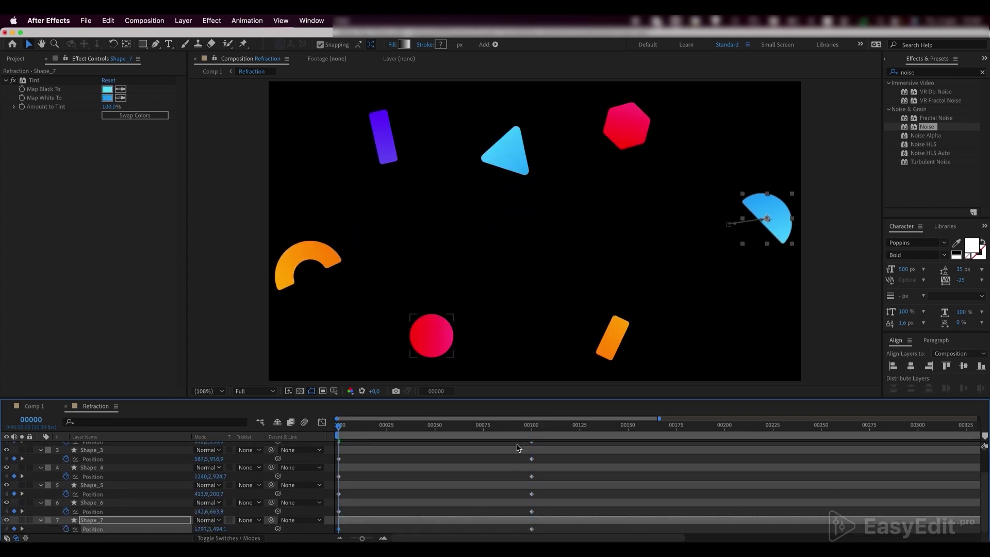
{"action": "left_click_drag", "start_coordinate": [543, 533], "coordinate": [336, 450]}
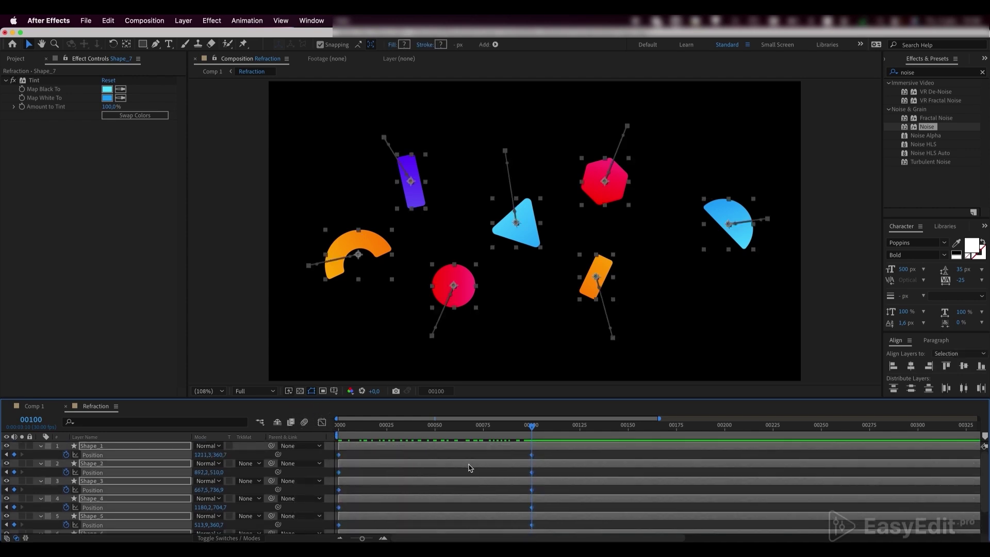
{"action": "key", "text": "F9"}
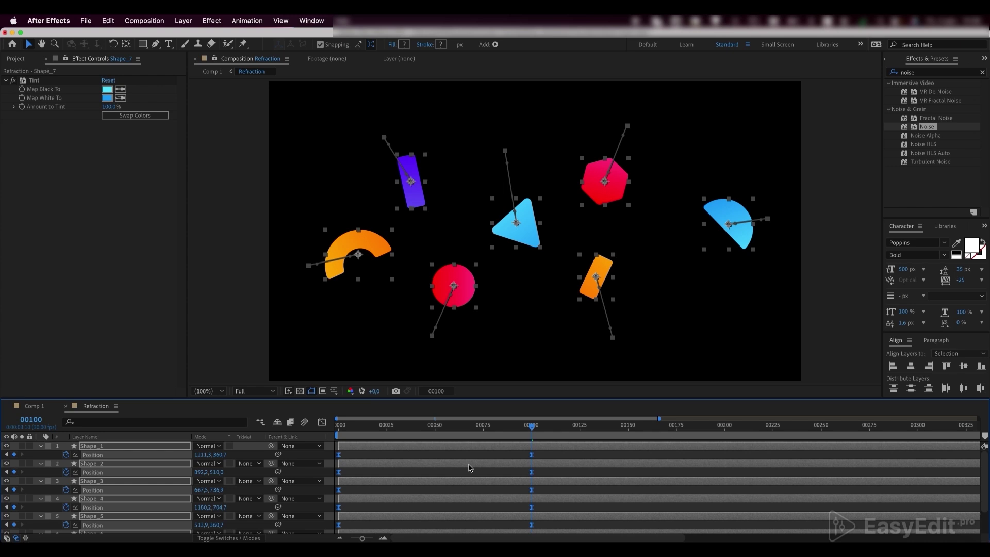
In the speed graph, drag the Position keyframes' influence handles for a sharp peak and long slowdown
{"action": "left_click", "coordinate": [322, 423]}
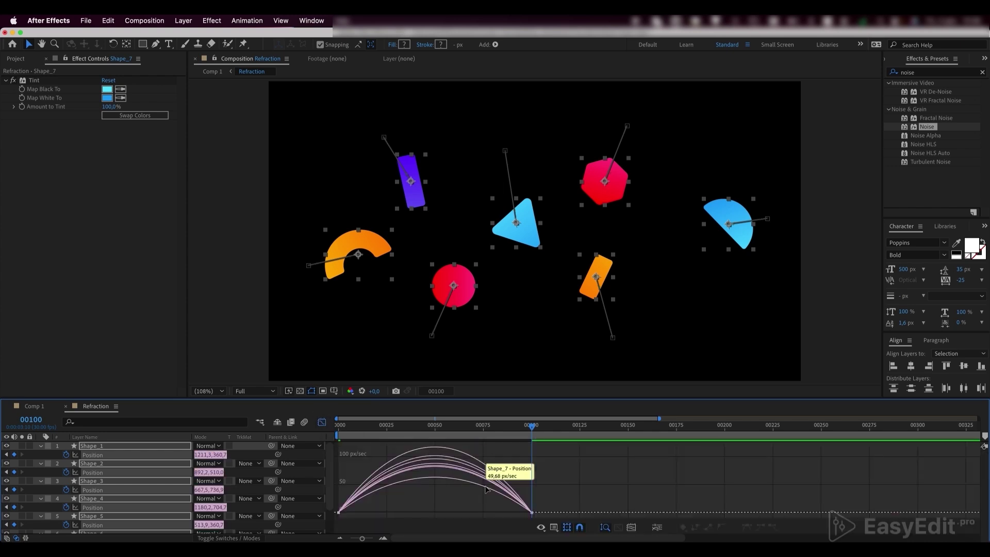
{"action": "left_click_drag", "start_coordinate": [544, 502], "coordinate": [388, 510]}
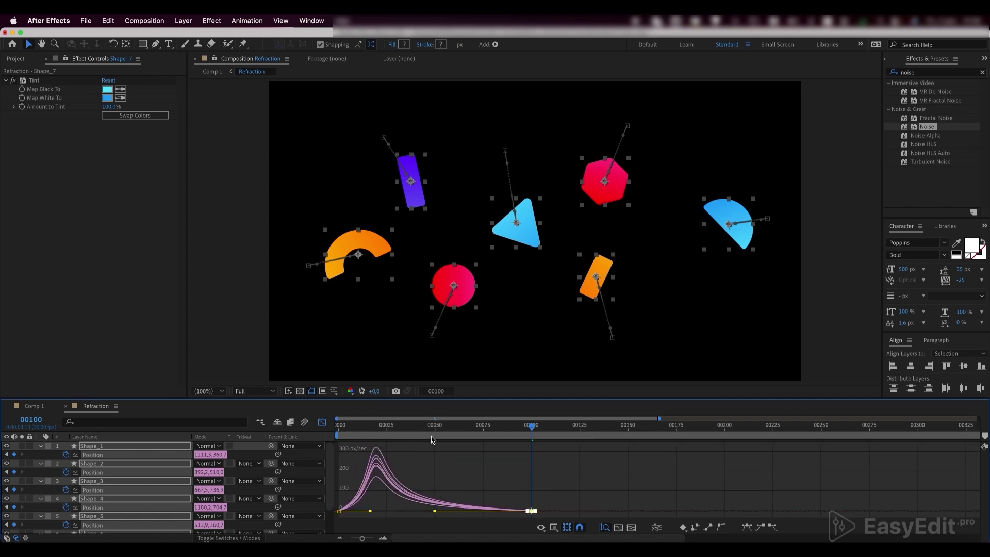
{"action": "left_click_drag", "start_coordinate": [432, 436], "coordinate": [431, 437]}
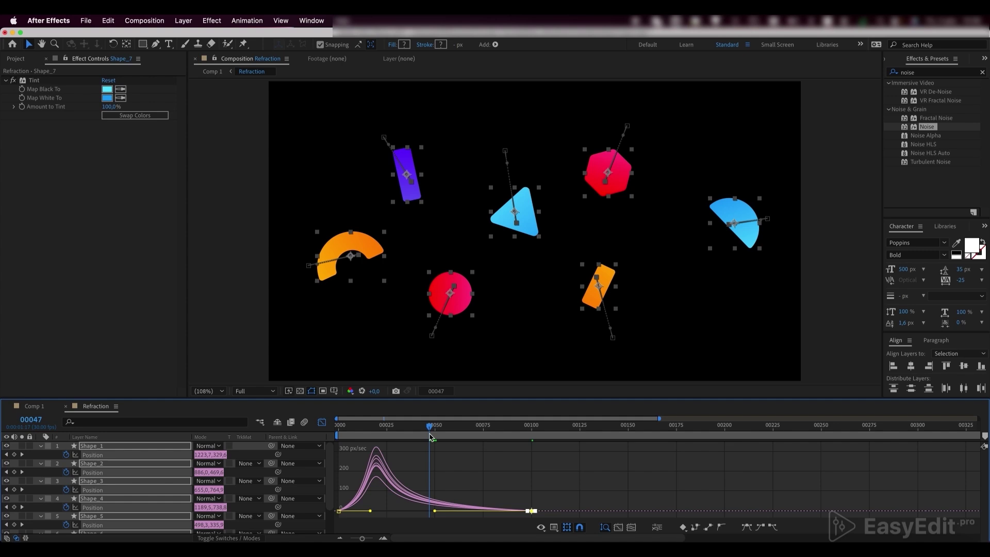
{"action": "mouse_move", "coordinate": [372, 509]}
{"action": "left_mouse_down"}
{"action": "mouse_move", "coordinate": [400, 514]}
{"action": "mouse_move", "coordinate": [384, 514]}
{"action": "left_mouse_up"}
{"action": "key", "text": "semicolon"}
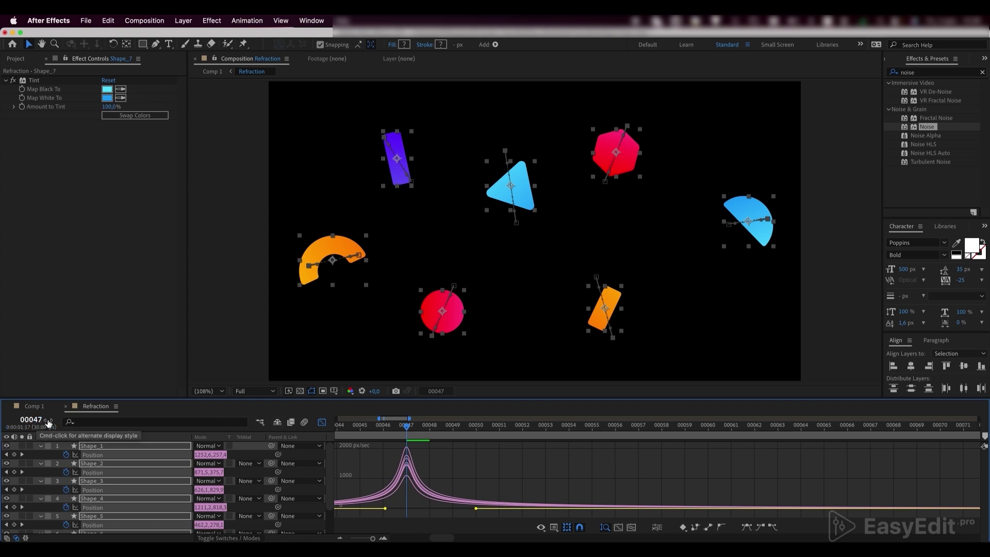
{"action": "left_click", "coordinate": [321, 421]}
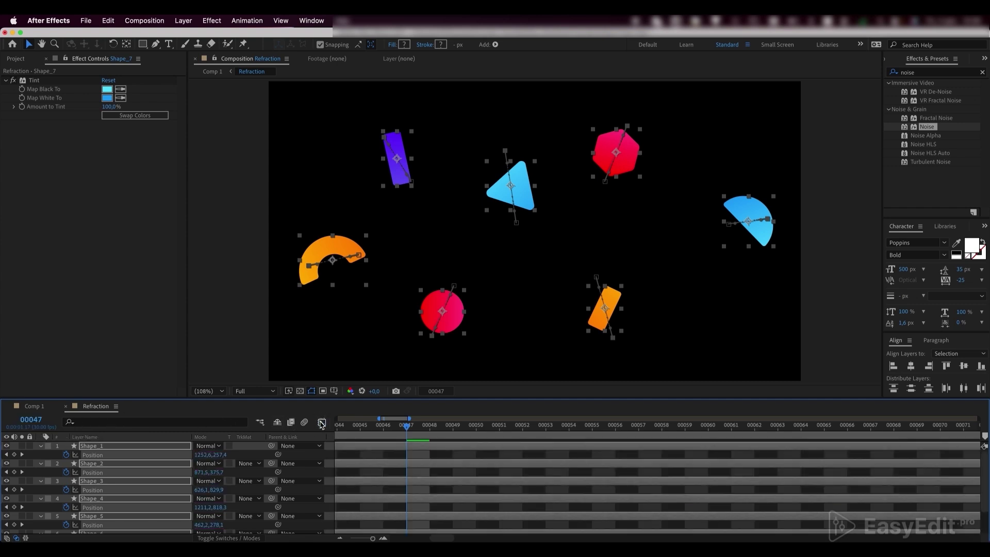
{"action": "left_click", "coordinate": [34, 406]}
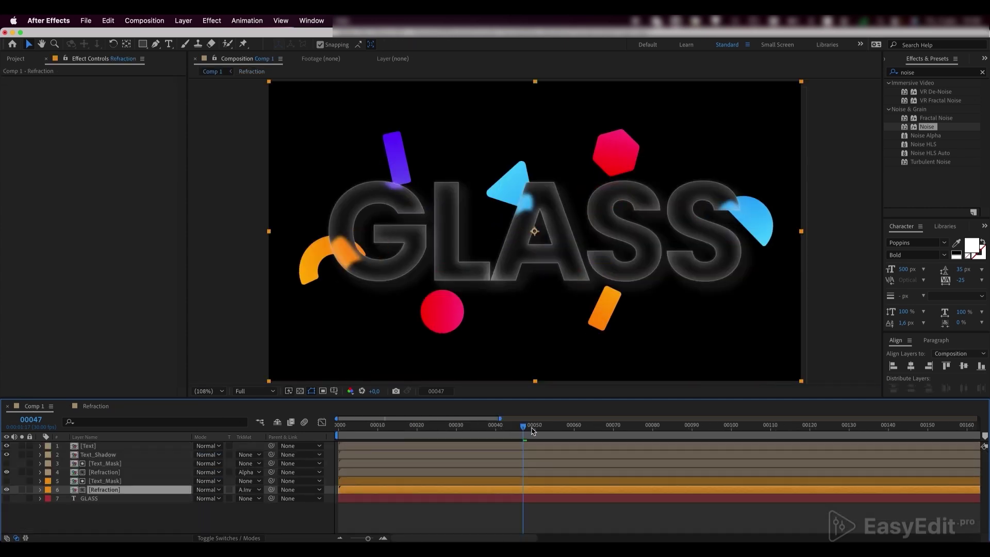
{"action": "left_click_drag", "start_coordinate": [532, 430], "coordinate": [339, 431]}
{"action": "key", "text": "space"}
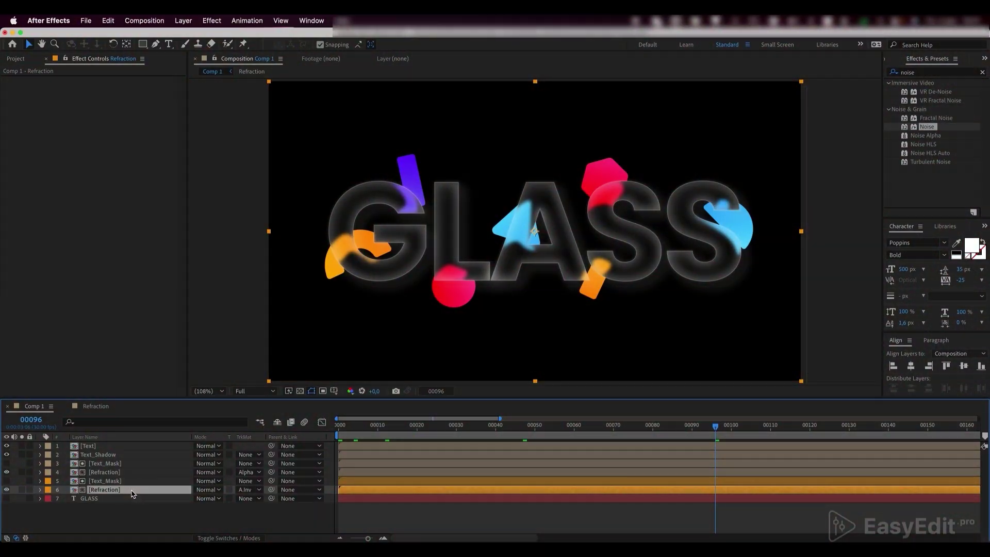
{"action": "double_click", "coordinate": [132, 494]}
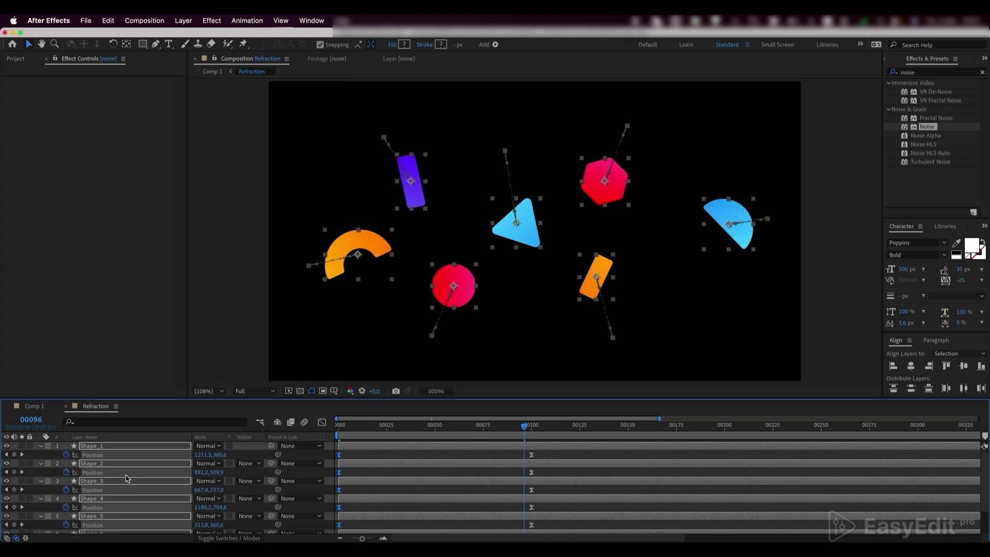
Keyframe Shape_1's Scale at 204.6% at frame 50 and 250% at frame 100
{"action": "key", "text": "s"}
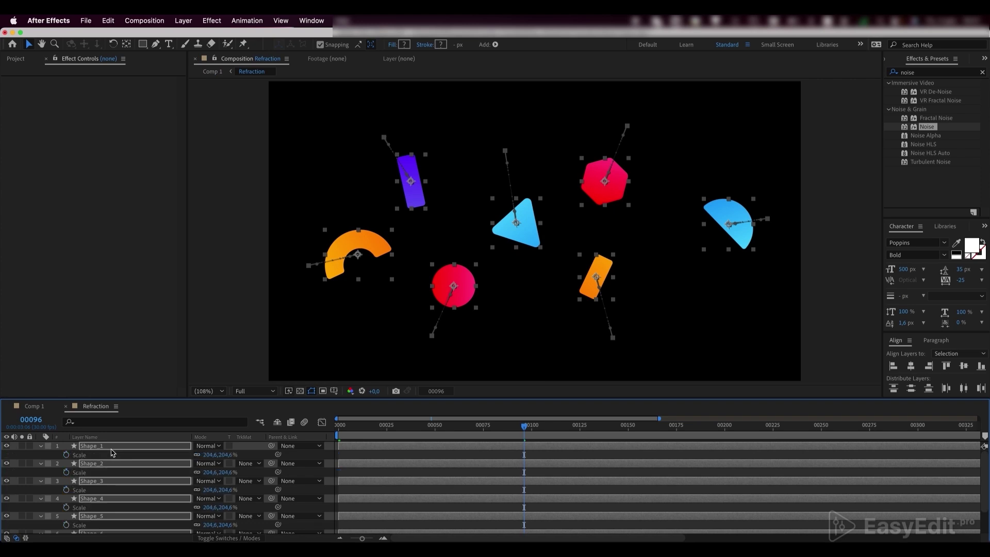
{"action": "left_click", "coordinate": [93, 449]}
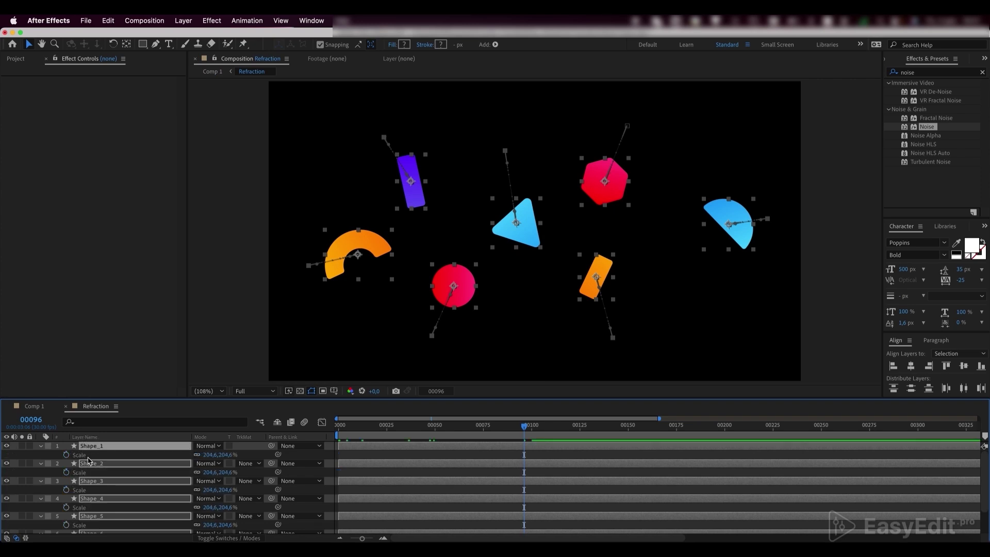
{"action": "left_click", "coordinate": [86, 457]}
{"action": "left_click_drag", "start_coordinate": [460, 437], "coordinate": [436, 442]}
{"action": "left_click", "coordinate": [67, 454]}
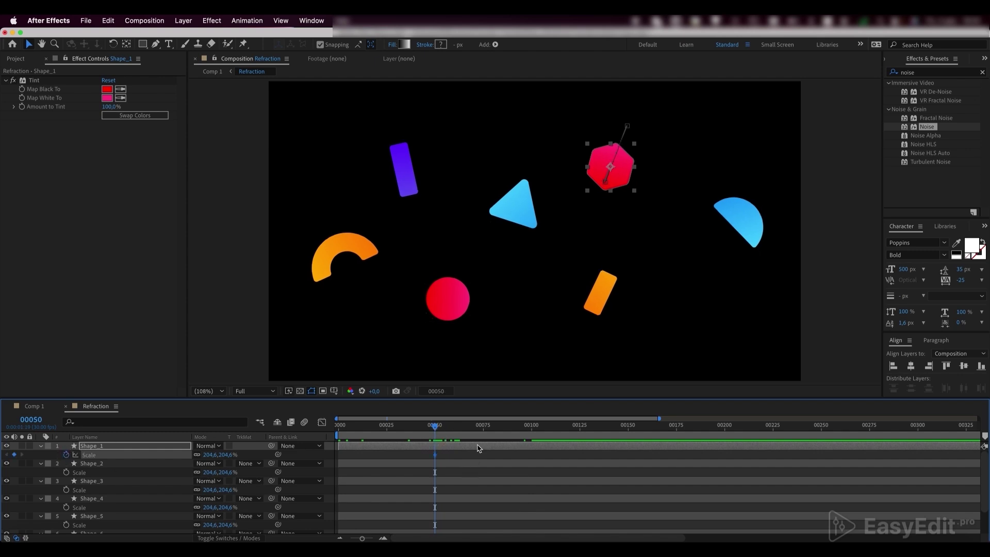
{"action": "left_click_drag", "start_coordinate": [530, 427], "coordinate": [533, 445]}
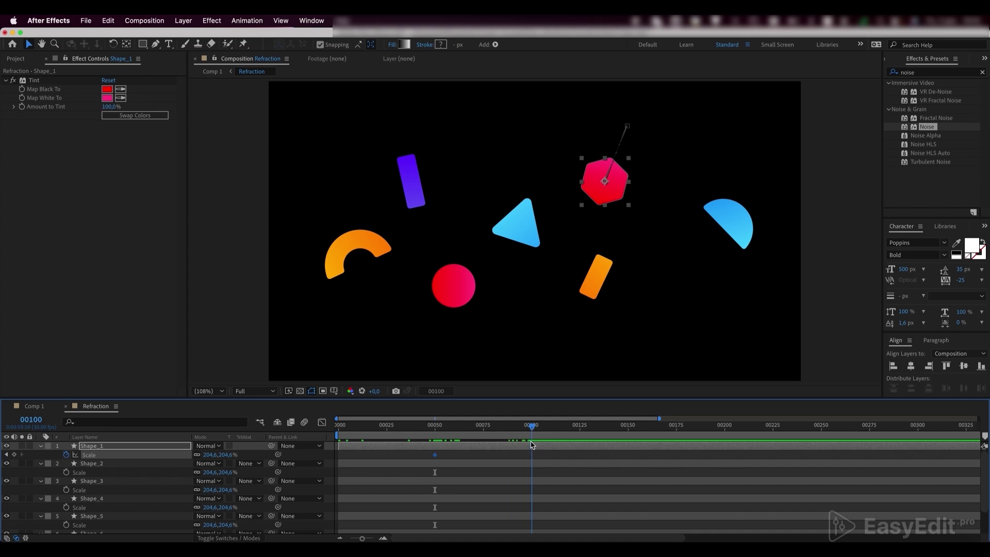
{"action": "left_click", "coordinate": [223, 455]}
{"action": "type", "text": "250"}
{"action": "key", "text": "Return"}
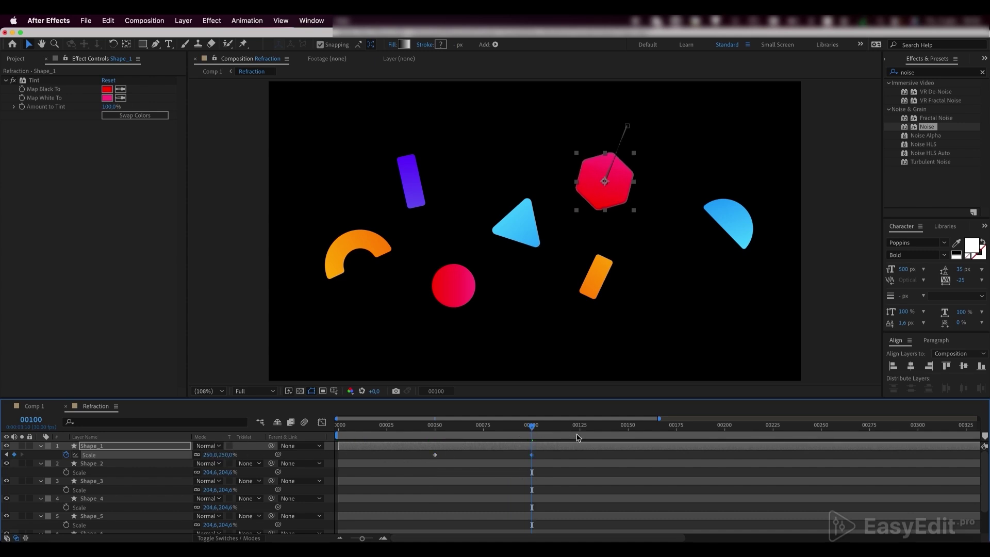
Copy the first Scale keyframe to frame 150 and select all three keyframes
{"action": "left_click_drag", "start_coordinate": [577, 437], "coordinate": [628, 439]}
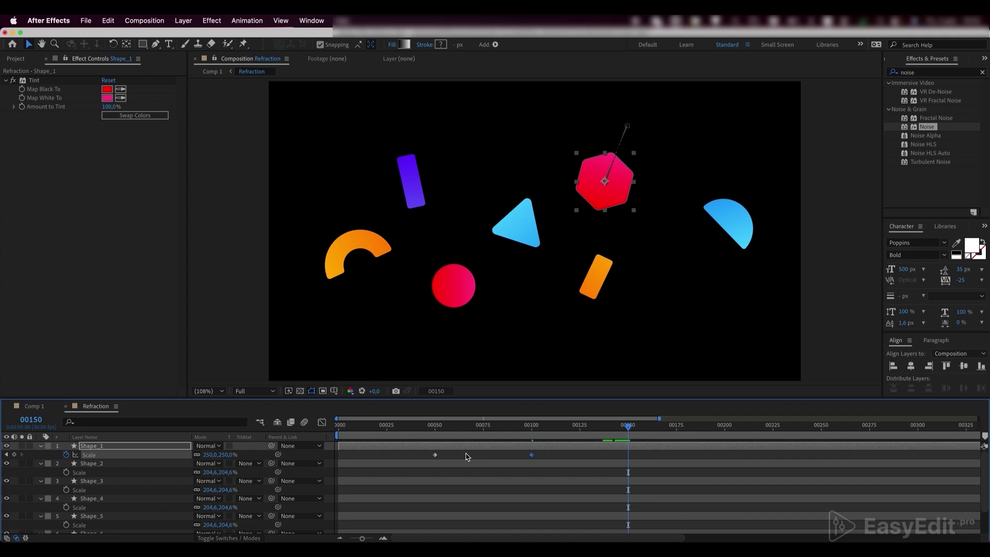
{"action": "left_click", "coordinate": [435, 455]}
{"action": "key", "text": "ctrl+c"}
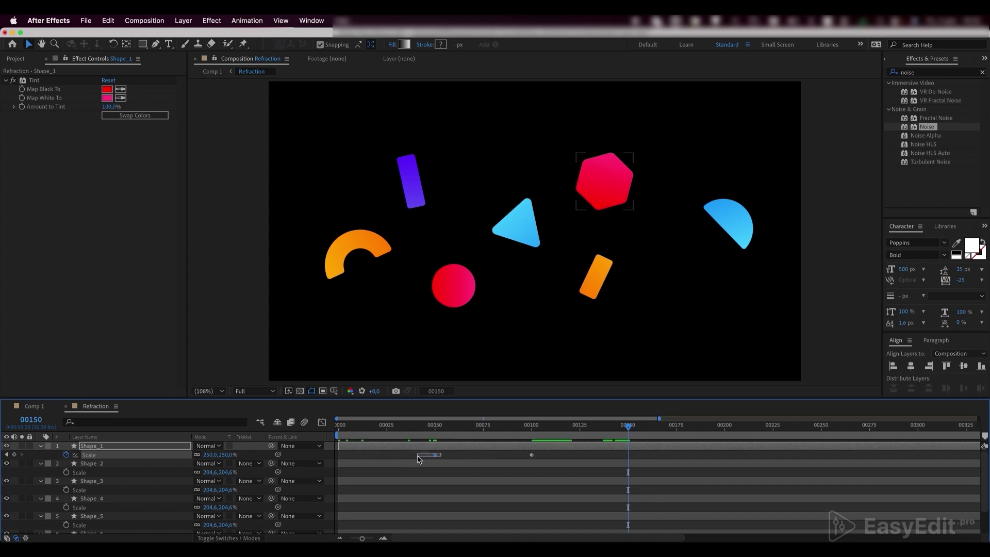
{"action": "key", "text": "ctrl+v"}
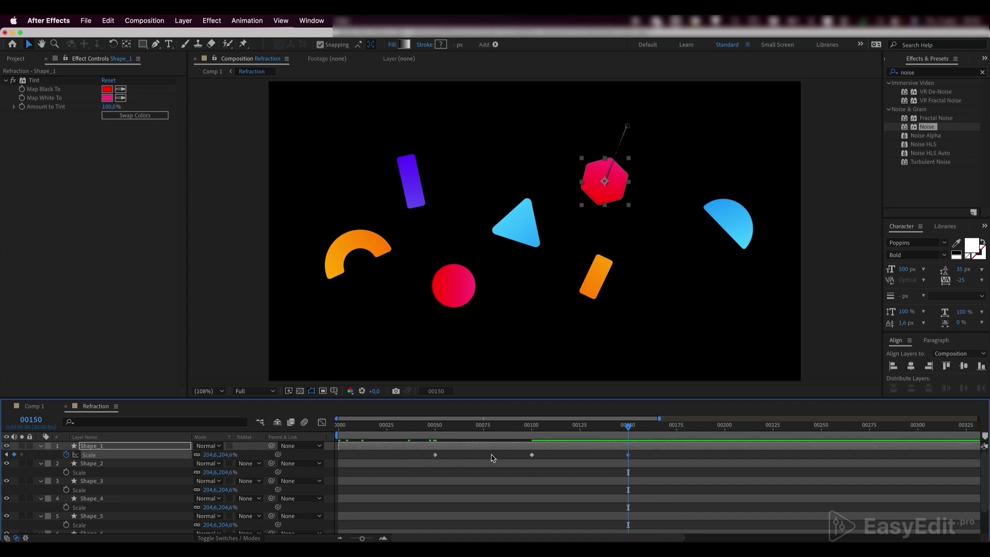
{"action": "left_click_drag", "start_coordinate": [643, 457], "coordinate": [407, 464]}
Stretch the influence handles of Shape_1's three Scale keyframes in the speed graph for a steep ease
{"action": "left_click", "coordinate": [322, 422]}
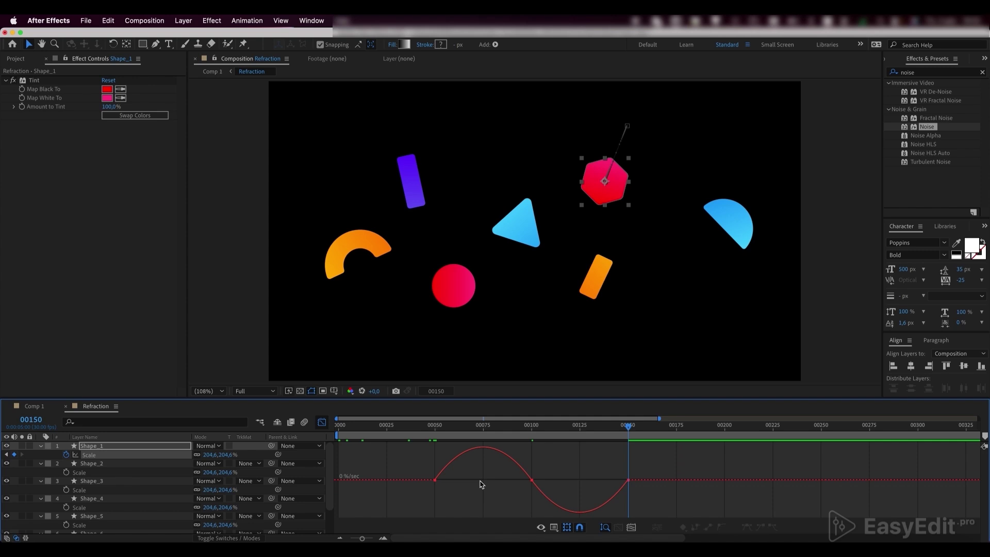
{"action": "left_click_drag", "start_coordinate": [646, 472], "coordinate": [340, 498]}
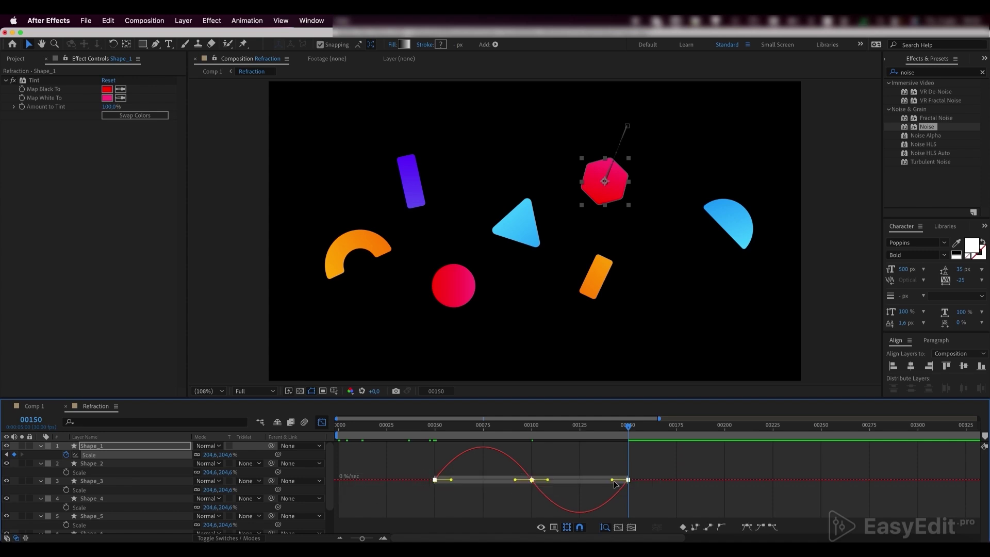
{"action": "left_click_drag", "start_coordinate": [613, 480], "coordinate": [579, 481]}
{"action": "left_click", "coordinate": [579, 428]}
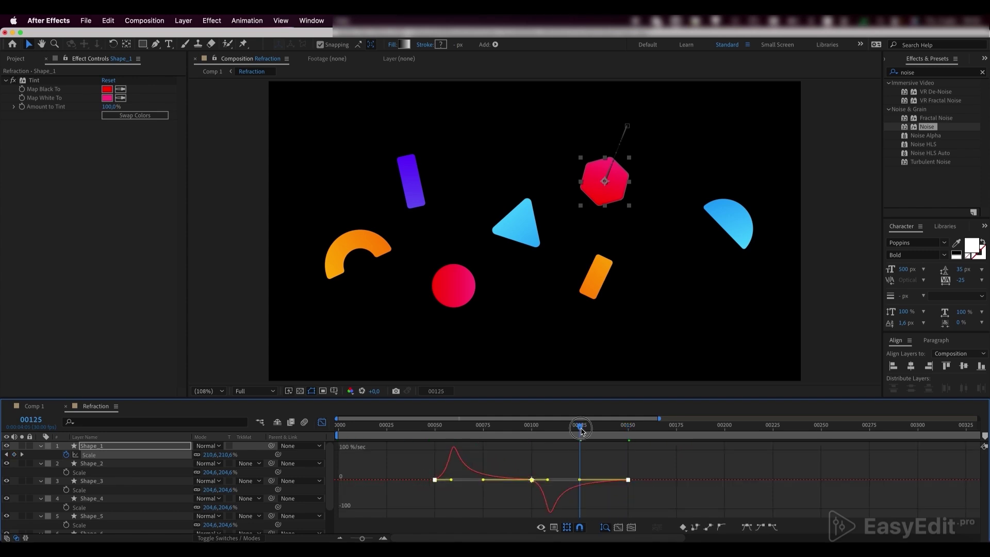
{"action": "left_click_drag", "start_coordinate": [580, 432], "coordinate": [574, 431]}
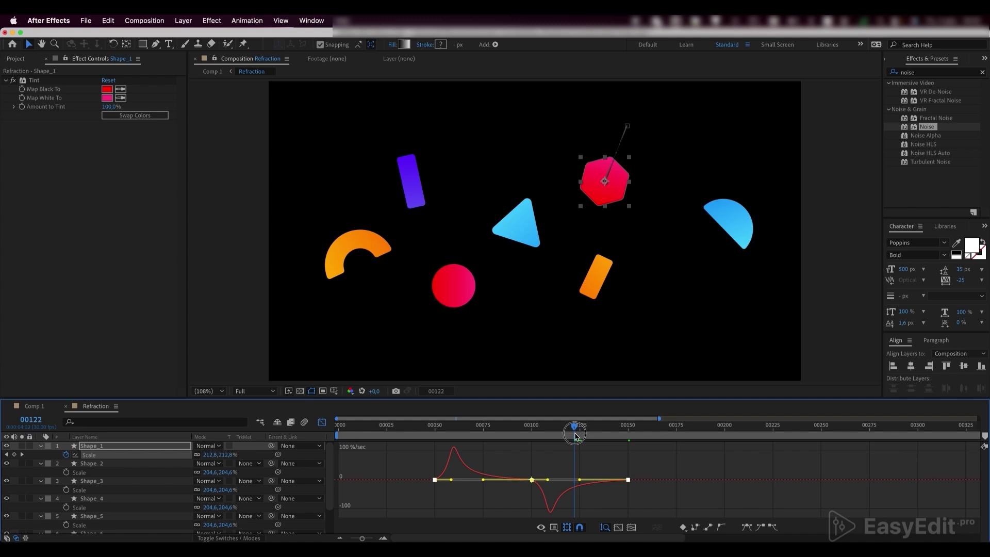
{"action": "left_click_drag", "start_coordinate": [450, 482], "coordinate": [562, 451]}
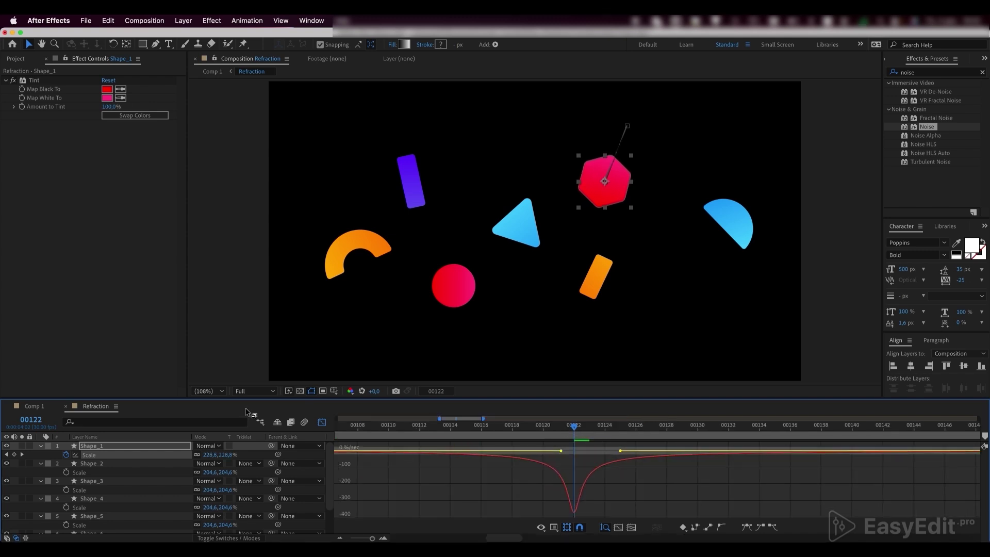
{"action": "left_click", "coordinate": [322, 422]}
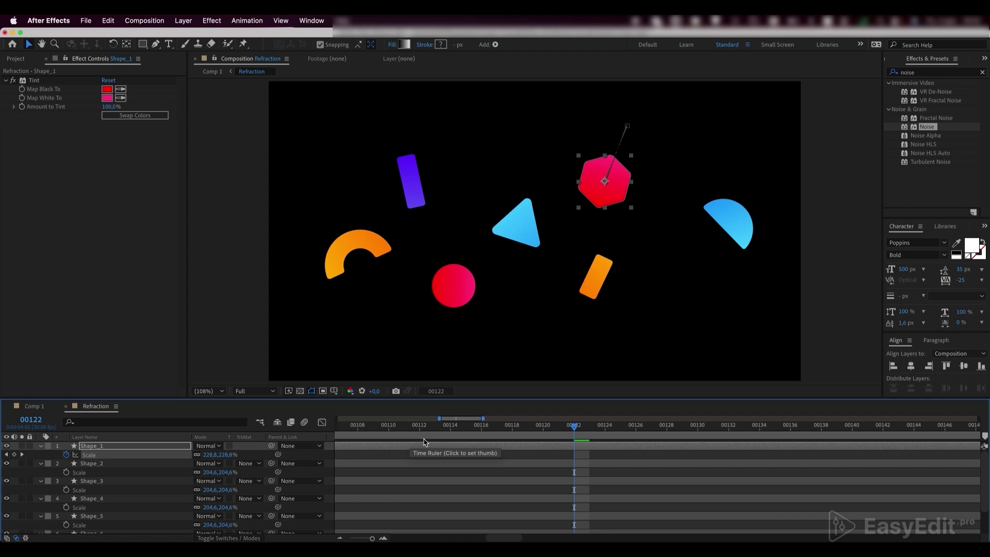
{"action": "scroll", "coordinate": [426, 442], "scroll_direction": "down", "scroll_amount": 5}
{"action": "scroll", "coordinate": [639, 445], "scroll_direction": "down", "scroll_amount": 1}
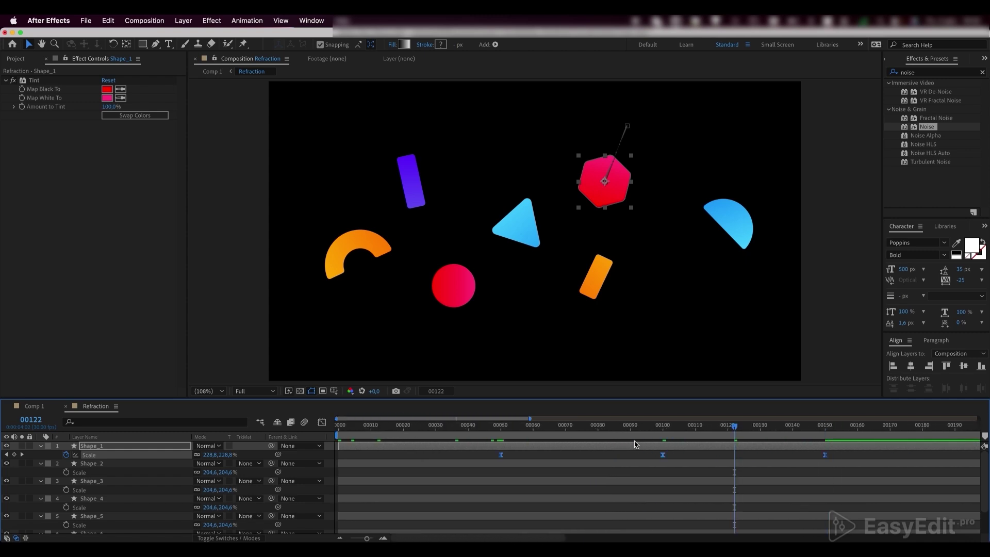
{"action": "left_click_drag", "start_coordinate": [697, 429], "coordinate": [499, 447]}
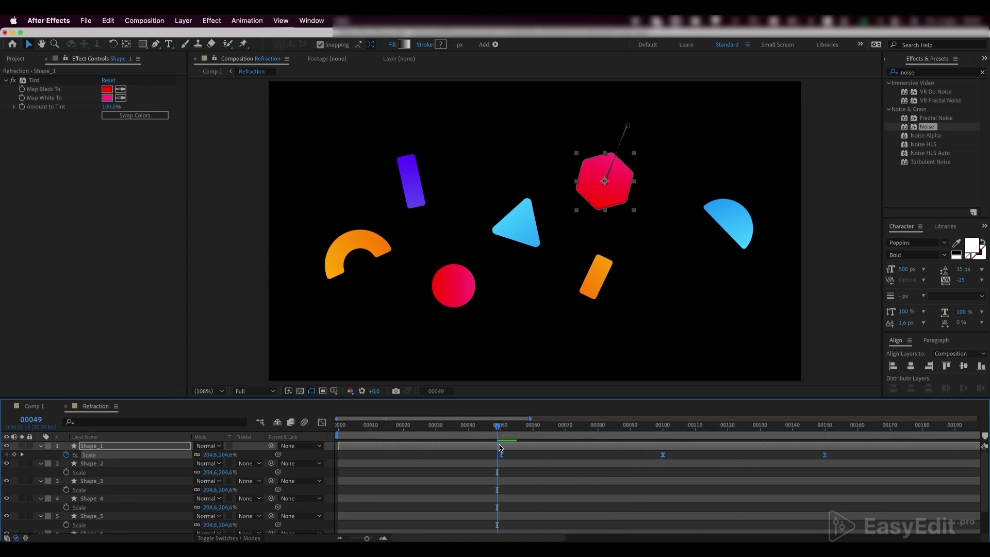
Preview the scale pulse, then paste it onto Shape_2 at frame 60 and Shape_3 at frame 70
{"action": "key", "text": "space"}
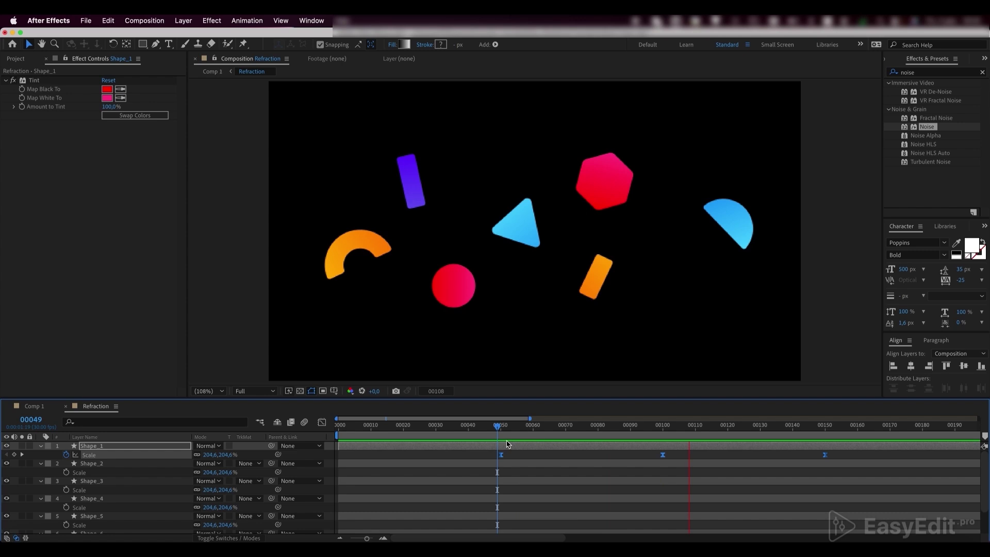
{"action": "key", "text": "space"}
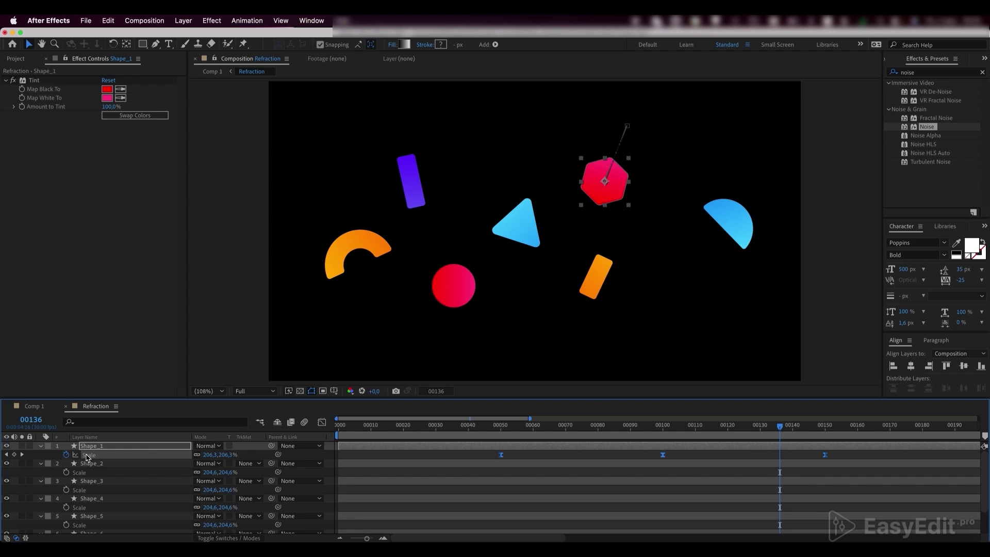
{"action": "left_click_drag", "start_coordinate": [495, 431], "coordinate": [534, 437]}
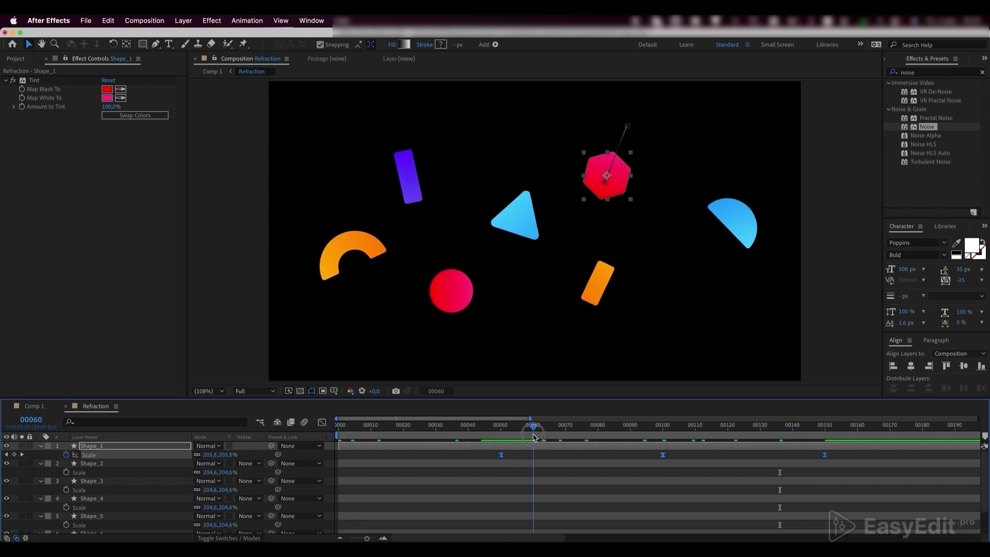
{"action": "left_click", "coordinate": [66, 472]}
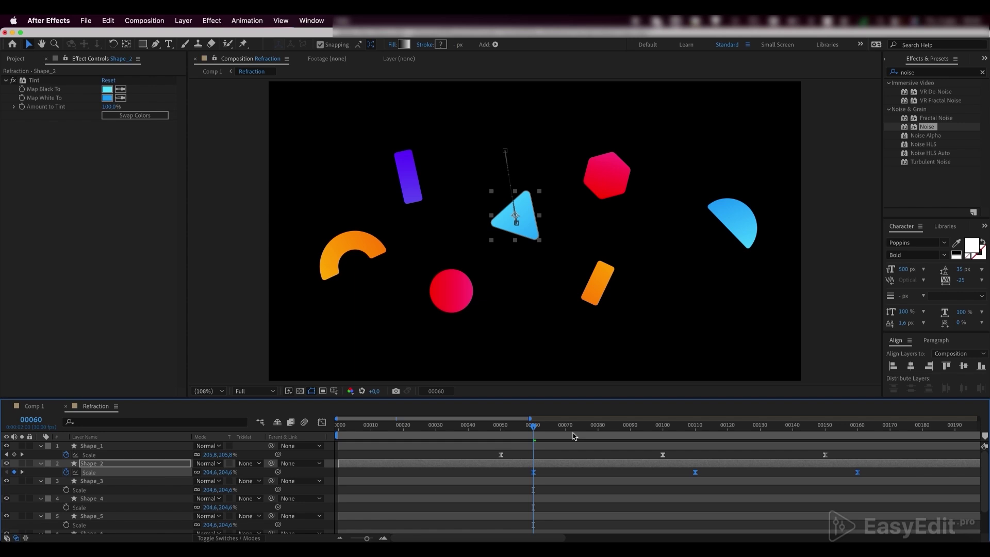
{"action": "key", "text": "shift+Page_Down"}
{"action": "left_click", "coordinate": [83, 490]}
{"action": "key", "text": "ctrl+v"}
Paste the scale pulse onto Shape_4 at frame 80 and Shape_5 at frame 90
{"action": "key", "text": "shift+Page_Down"}
{"action": "left_click", "coordinate": [88, 508]}
{"action": "key", "text": "ctrl+v"}
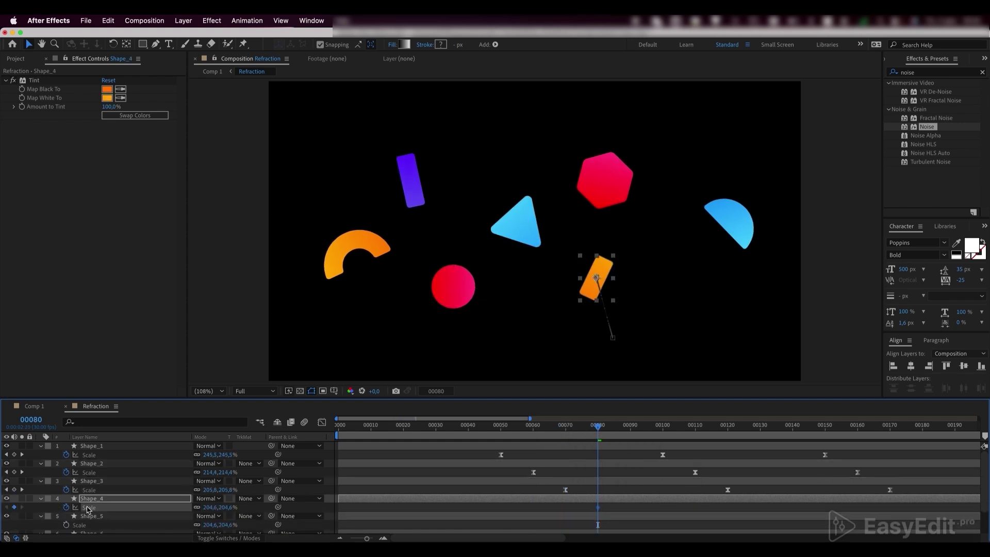
{"action": "scroll", "coordinate": [87, 508], "scroll_direction": "down", "scroll_amount": 2}
{"action": "key", "text": "shift+Page_Down"}
{"action": "left_click", "coordinate": [82, 494]}
{"action": "key", "text": "ctrl+v"}
Paste the pulse onto Shape_6 and Shape_7 (frame 110), then scrub through the stagger
{"action": "left_click", "coordinate": [663, 432]}
{"action": "left_click", "coordinate": [87, 511]}
{"action": "key", "text": "ctrl+v"}
{"action": "left_click", "coordinate": [695, 432]}
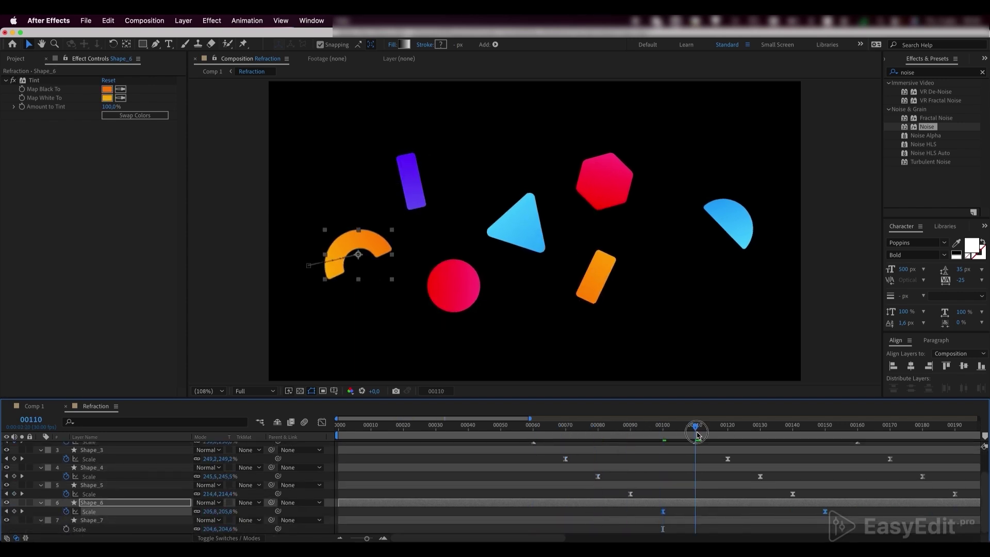
{"action": "left_click", "coordinate": [80, 528]}
{"action": "key", "text": "ctrl+v"}
{"action": "left_click_drag", "start_coordinate": [667, 430], "coordinate": [639, 468]}
{"action": "scroll", "coordinate": [639, 468], "scroll_direction": "up", "scroll_amount": 2}
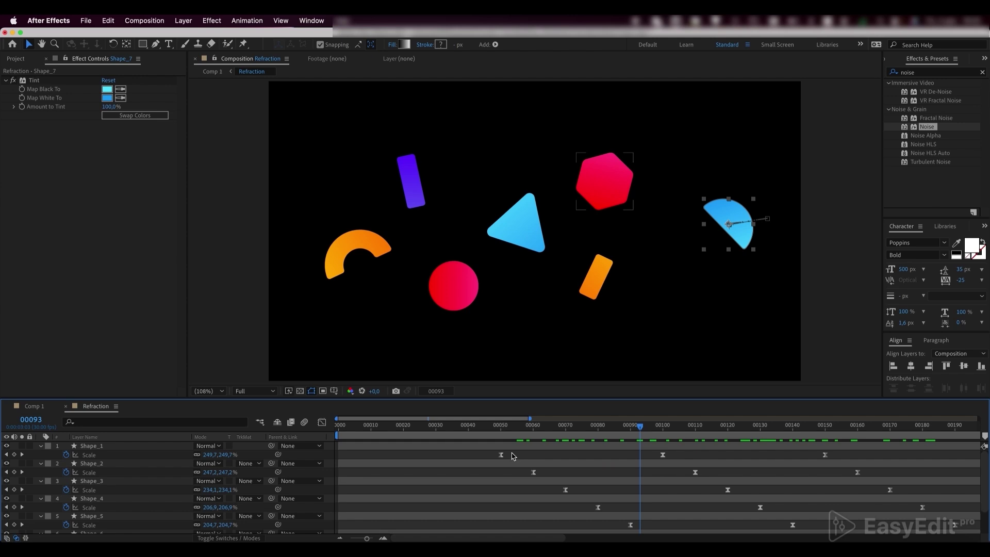
Give Shape_1's Scale a loopOut() expression and preview the repeating pulse
{"action": "left_click", "coordinate": [66, 455], "text": "alt"}
{"action": "type", "text": "loop"}
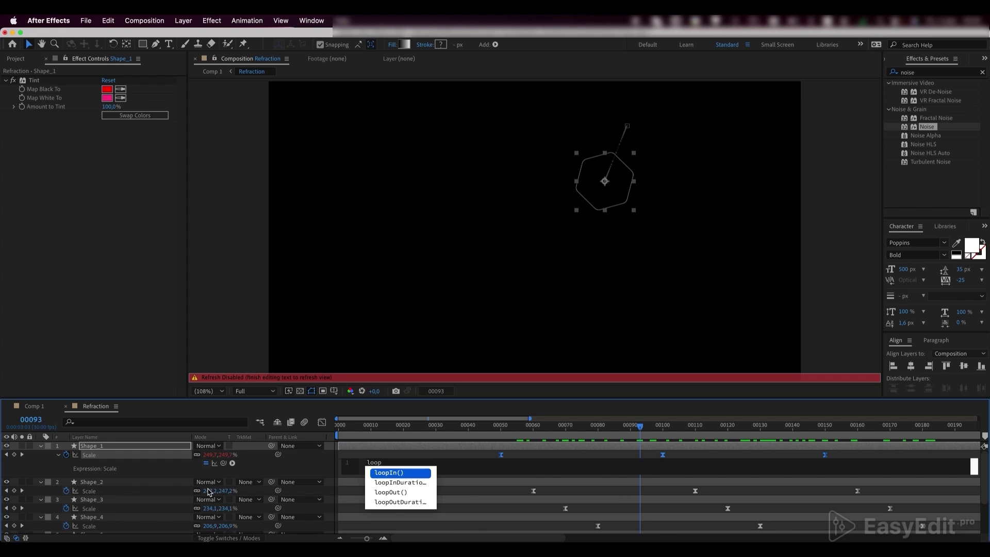
{"action": "left_click", "coordinate": [387, 492]}
{"action": "left_click", "coordinate": [391, 487]}
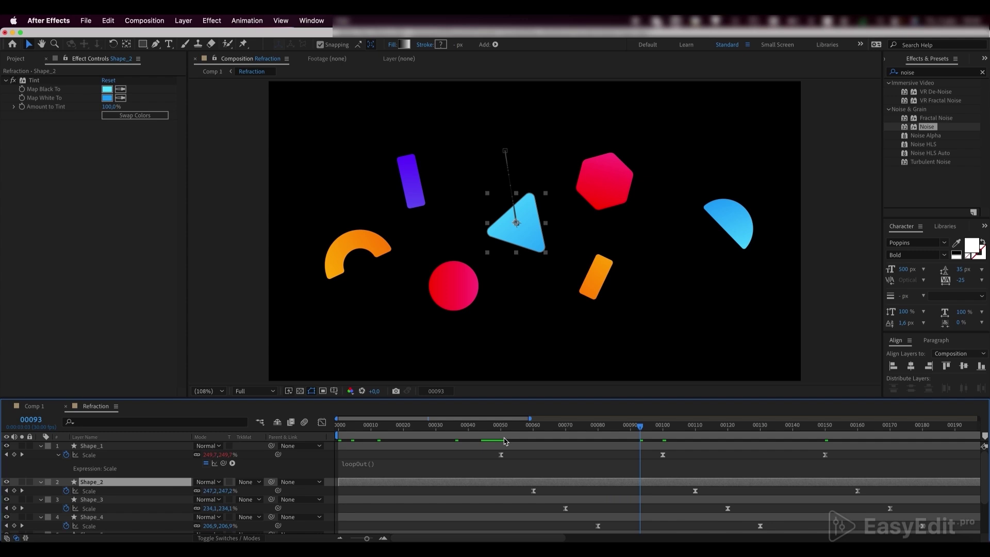
{"action": "left_click", "coordinate": [502, 442]}
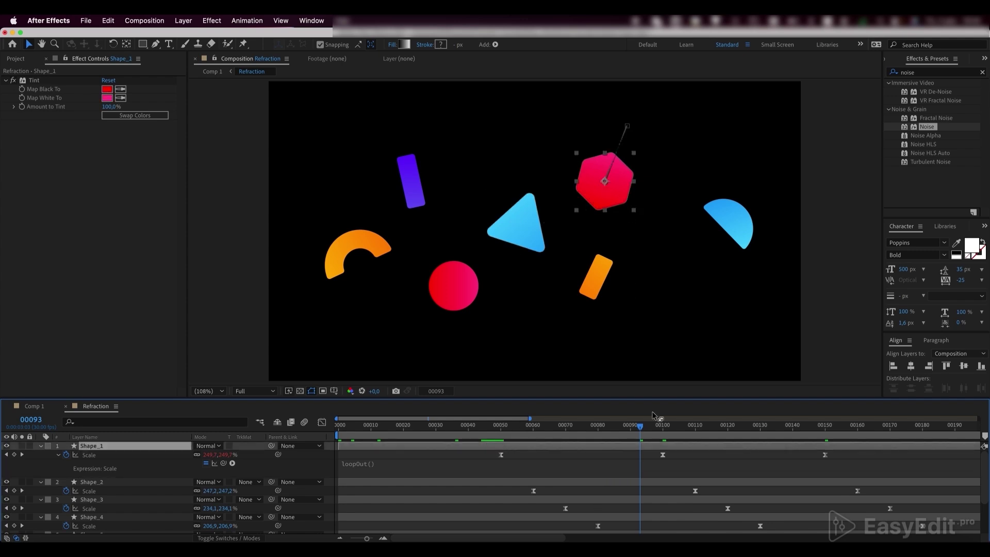
{"action": "scroll", "coordinate": [645, 452], "scroll_direction": "right", "scroll_amount": 5}
{"action": "left_click_drag", "start_coordinate": [547, 437], "coordinate": [579, 435]}
{"action": "key", "text": "space"}
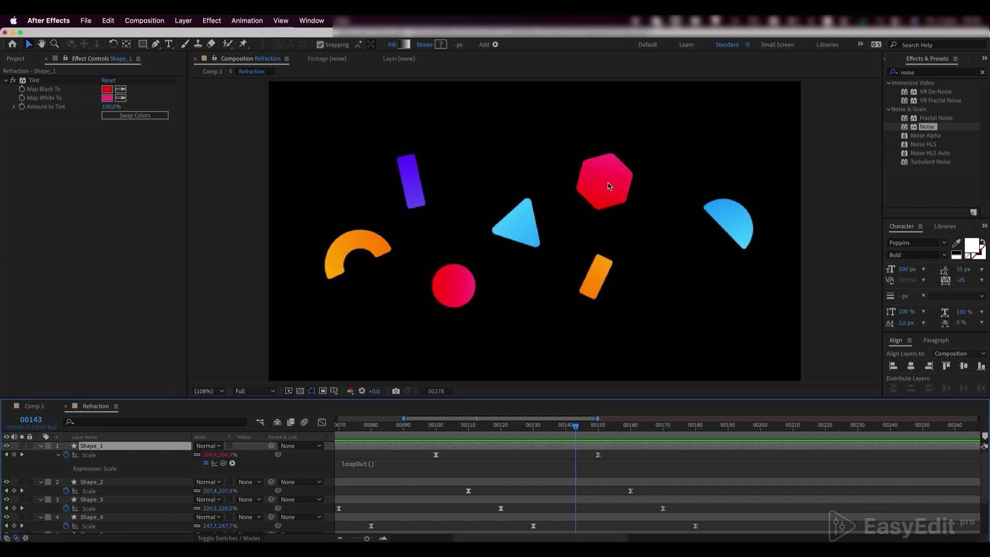
{"action": "key", "text": "space"}
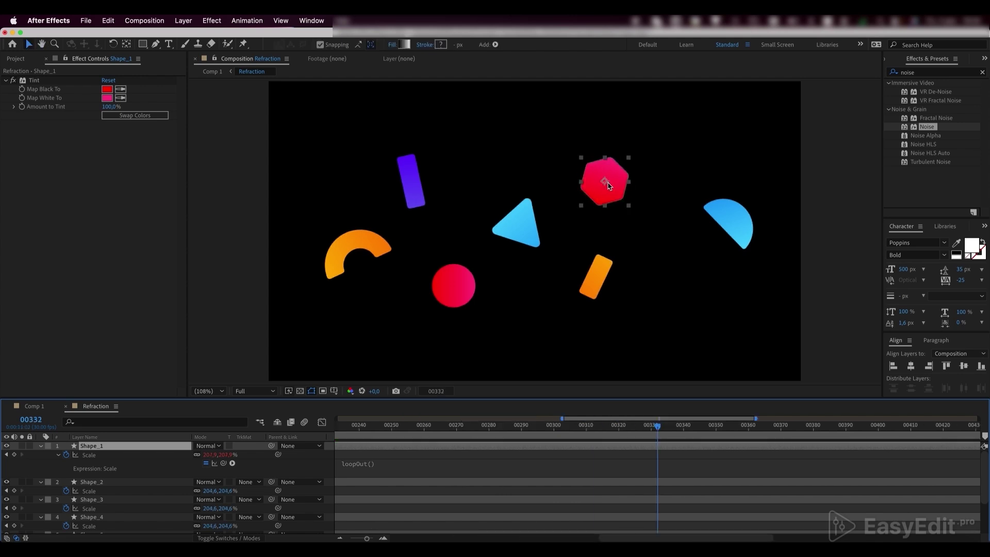
Copy the loopOut() expression and paste it onto Shape_2's and Shape_3's Scale
{"action": "left_click", "coordinate": [348, 466]}
{"action": "key", "text": "ctrl+c"}
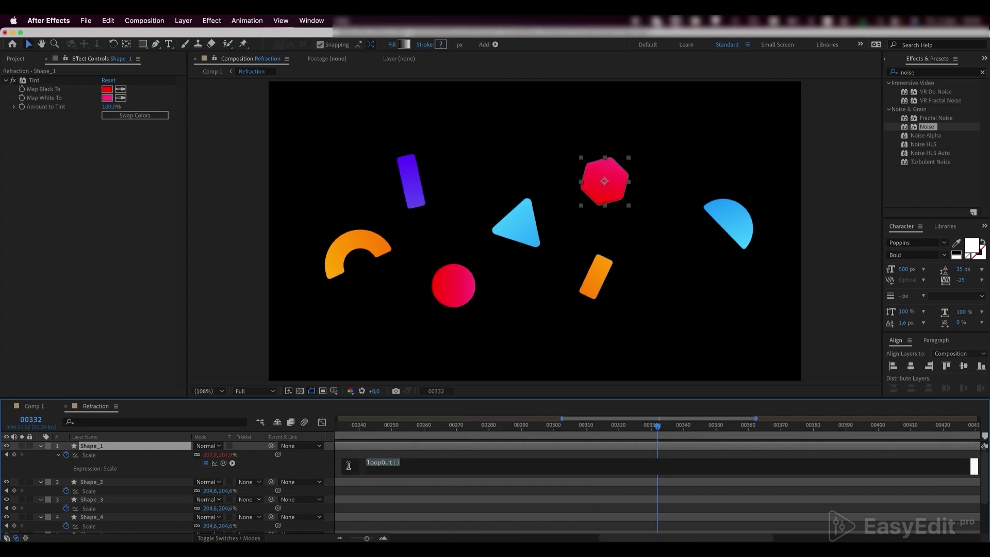
{"action": "left_click", "coordinate": [367, 438]}
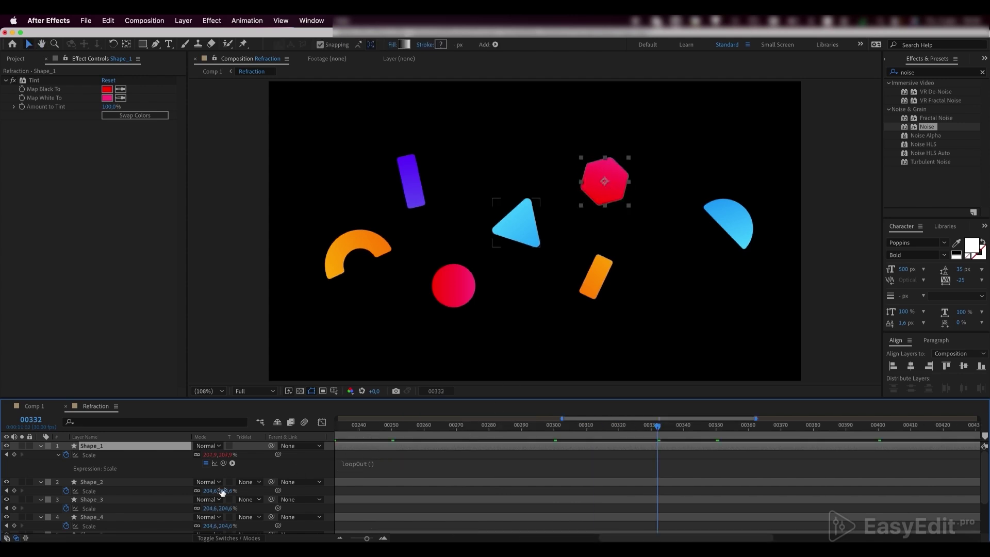
{"action": "left_click", "coordinate": [66, 490], "text": "alt"}
{"action": "key", "text": "ctrl+v"}
{"action": "left_click", "coordinate": [91, 511]}
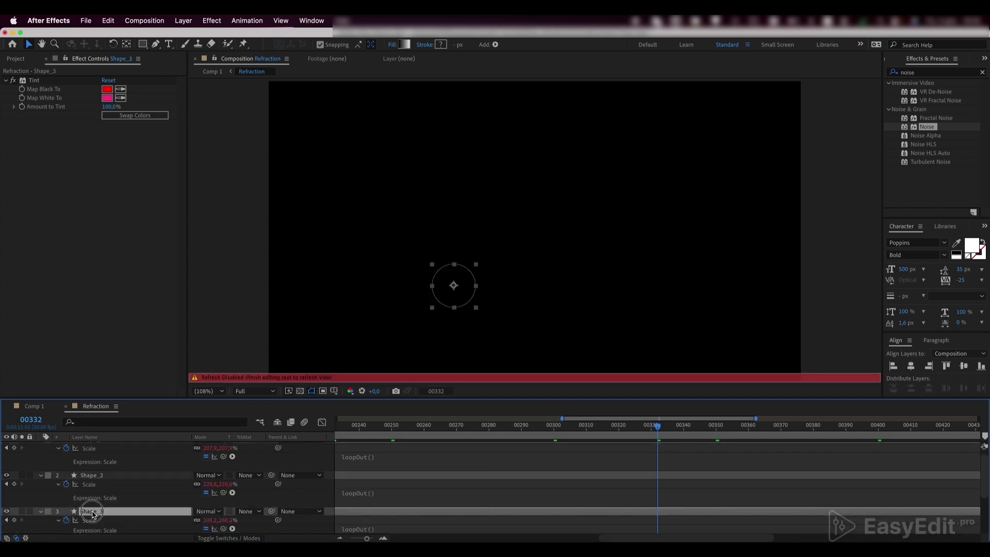
{"action": "left_click", "coordinate": [90, 509]}
{"action": "key", "text": "ctrl+v"}
Paste the loopOut() expression onto the remaining shapes' Scale through Shape_7
{"action": "left_click", "coordinate": [89, 502]}
{"action": "key", "text": "ctrl+v"}
{"action": "left_click", "coordinate": [85, 502]}
{"action": "key", "text": "ctrl+v"}
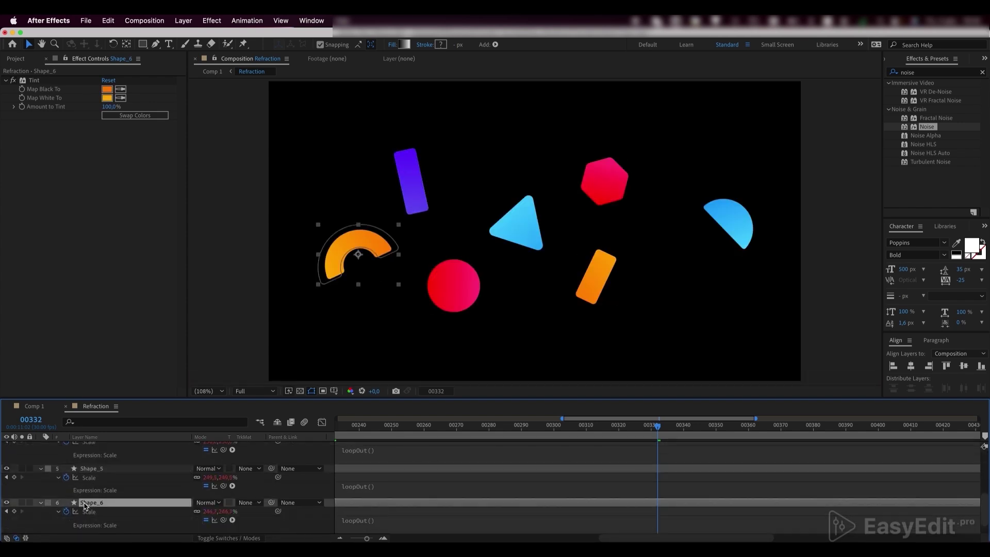
{"action": "scroll", "coordinate": [86, 505], "scroll_direction": "down", "scroll_amount": 1}
{"action": "left_click", "coordinate": [87, 511]}
{"action": "key", "text": "ctrl+v"}
Preview the full looping animation from frame one, then reveal the hexagon's Rotation property
{"action": "key", "text": "minus"}
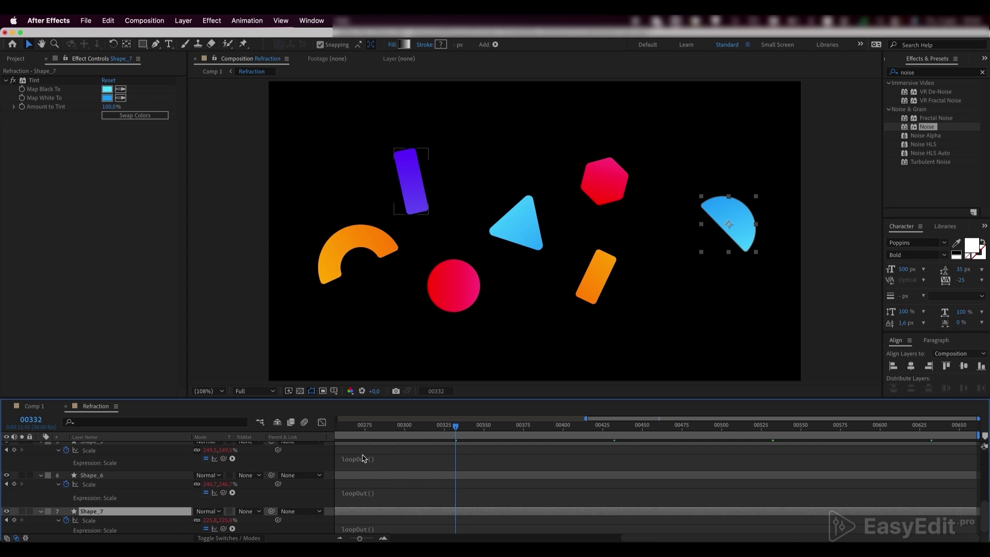
{"action": "key", "text": "minus"}
{"action": "key", "text": "Home"}
{"action": "key", "text": "space"}
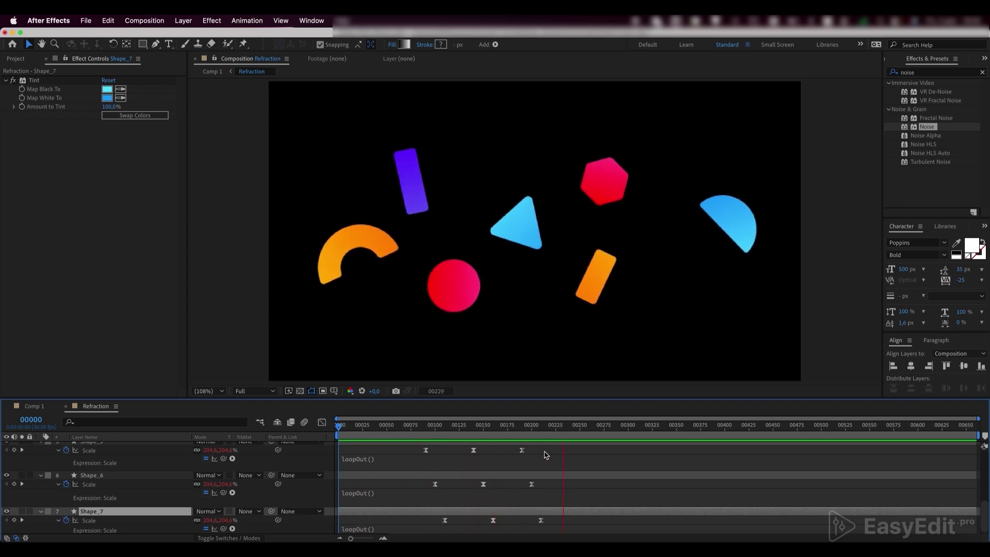
{"action": "key", "text": "space"}
{"action": "scroll", "coordinate": [565, 500], "scroll_direction": "up", "scroll_amount": 5}
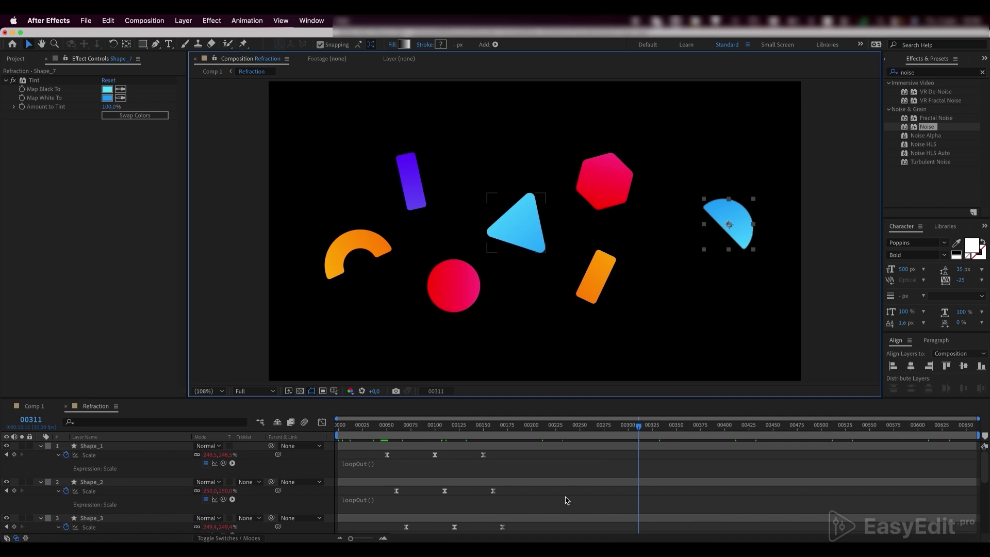
{"action": "left_click", "coordinate": [131, 447]}
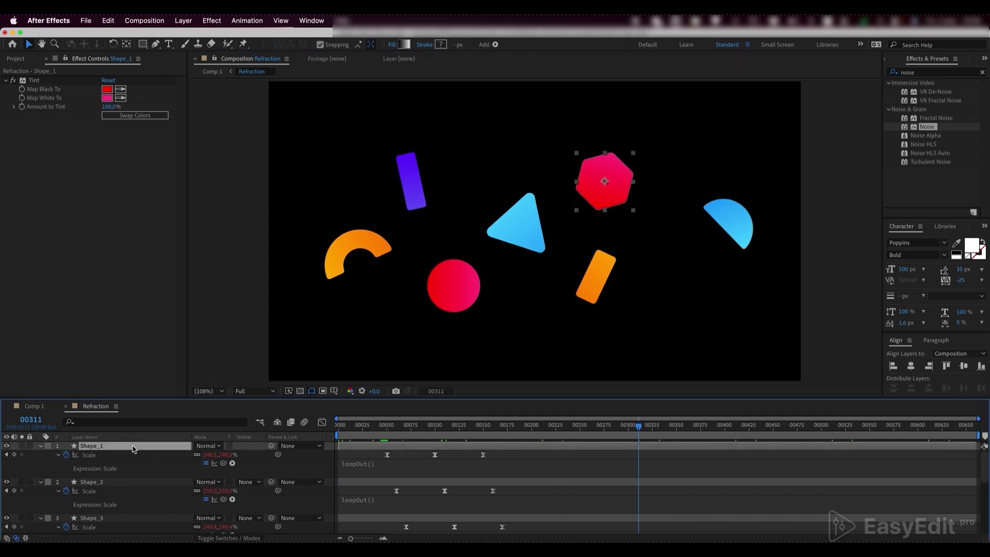
{"action": "key", "text": "r"}
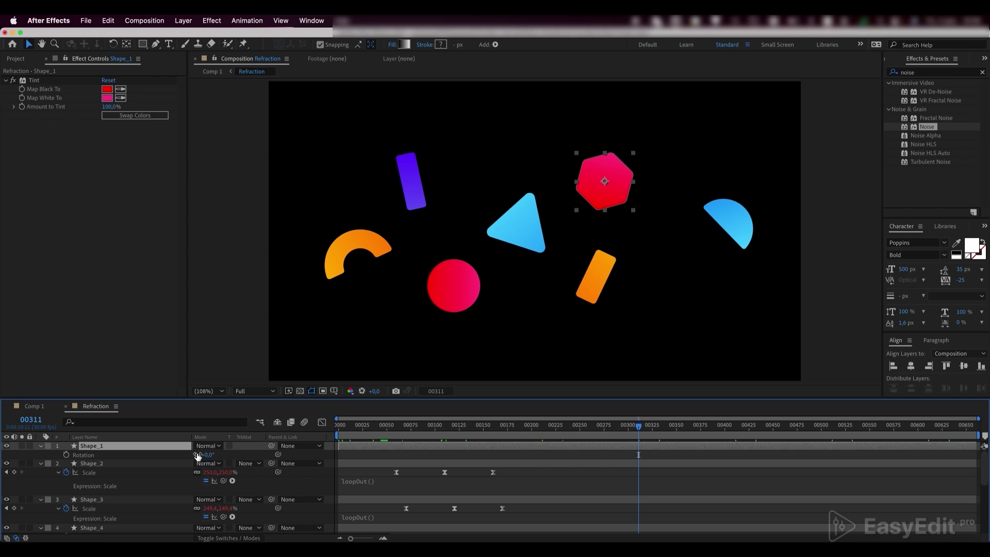
Rotate the hexagon to 15° and give its Rotation a wiggle(0.3,26) expression, then preview
{"action": "mouse_move", "coordinate": [197, 456]}
{"action": "left_mouse_down"}
{"action": "mouse_move", "coordinate": [221, 455]}
{"action": "mouse_move", "coordinate": [214, 461]}
{"action": "left_mouse_up"}
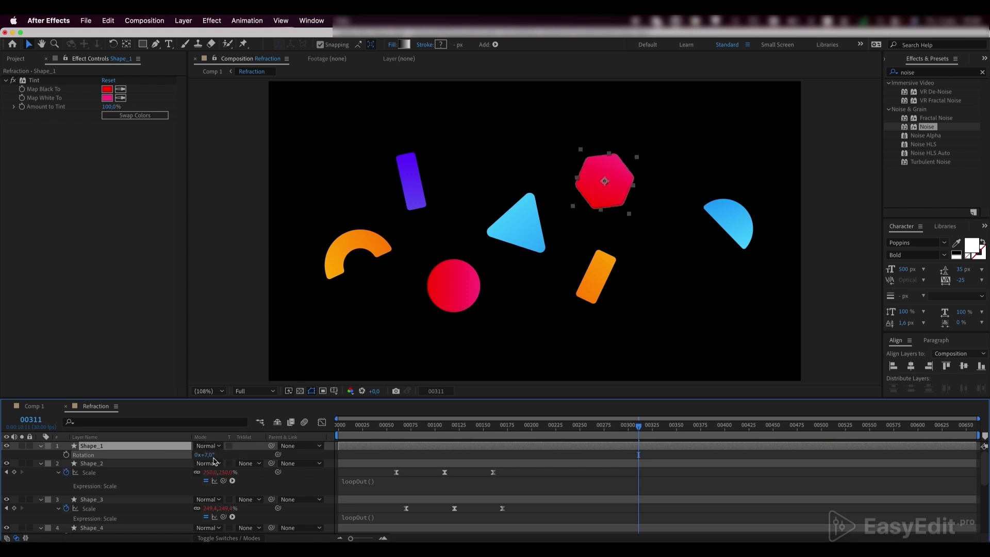
{"action": "left_click", "coordinate": [66, 455], "text": "alt"}
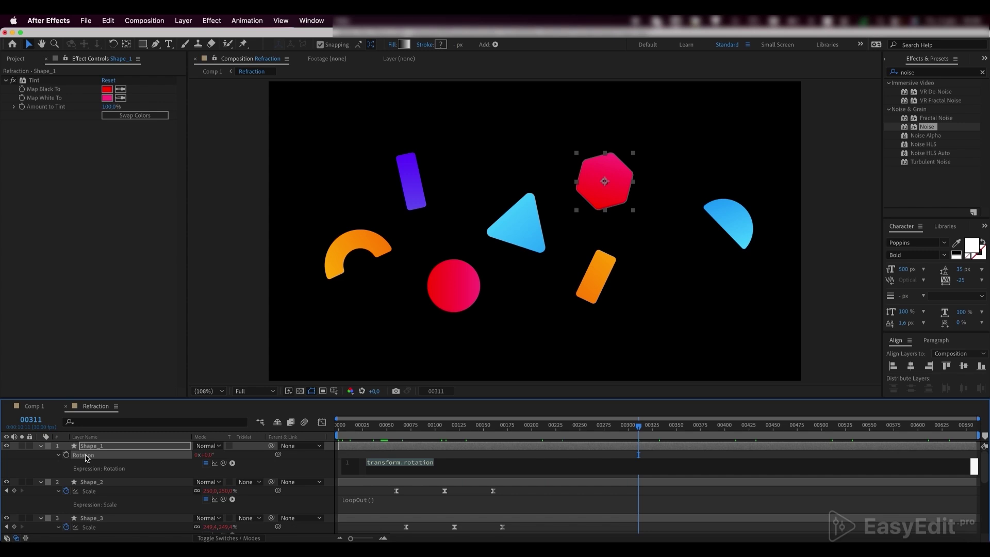
{"action": "type", "text": "wig"}
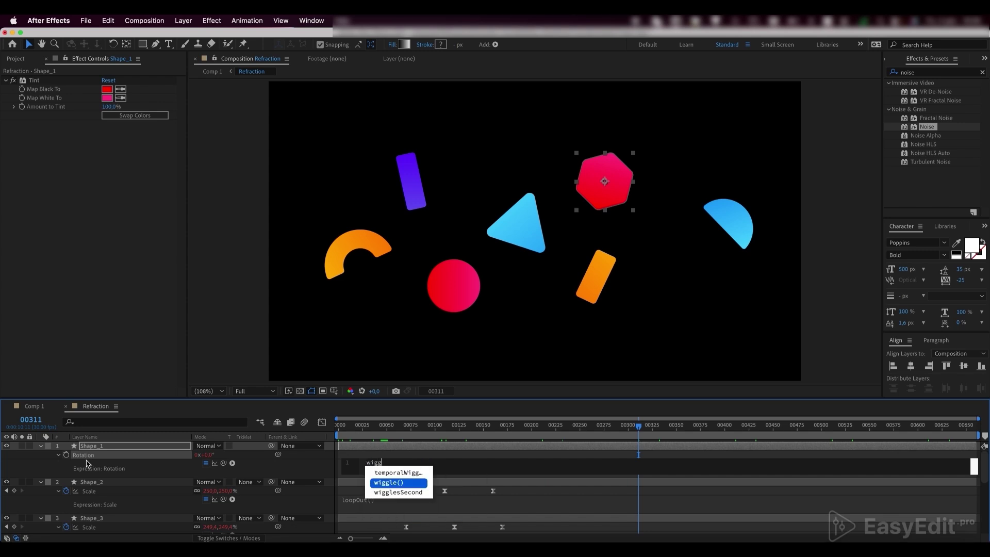
{"action": "type", "text": "g"}
{"action": "key", "text": "Return"}
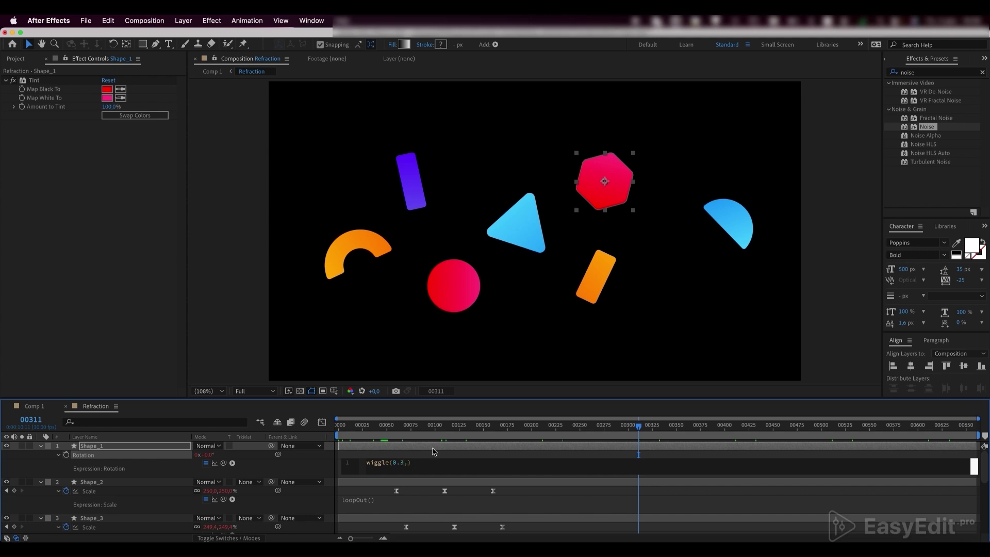
{"action": "left_click", "coordinate": [431, 452]}
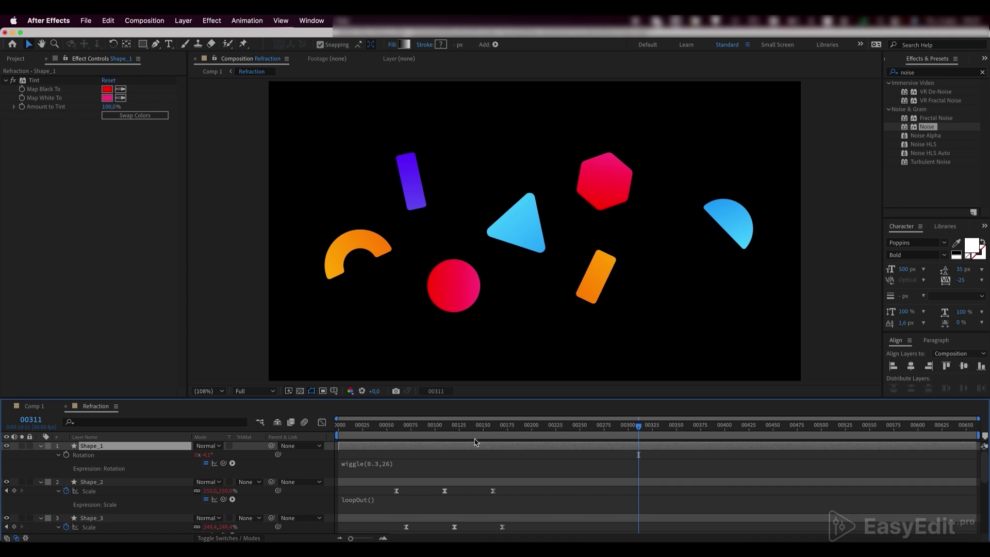
{"action": "key", "text": "space"}
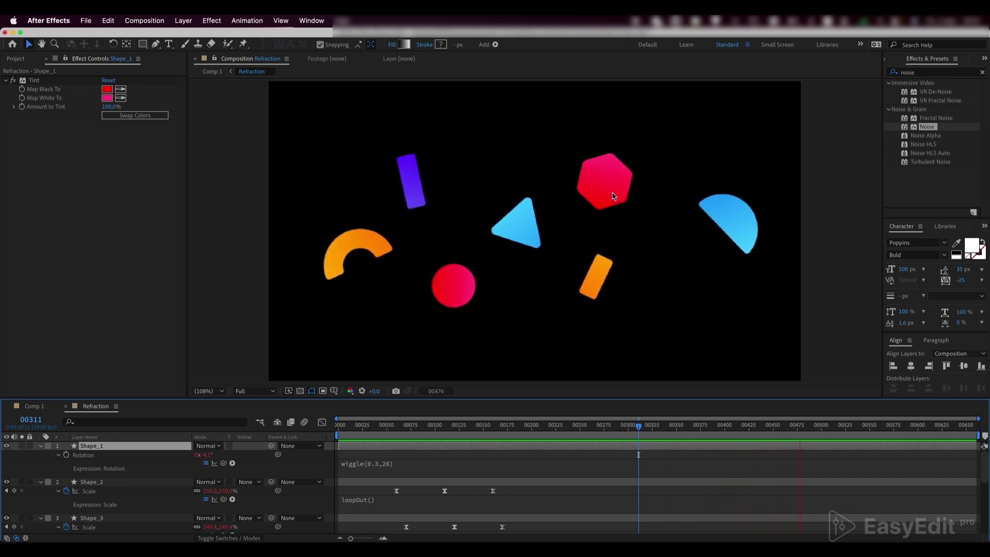
Copy wiggle(0.3,26) onto the hexagon's Position expression and preview the drift
{"action": "key", "text": "space"}
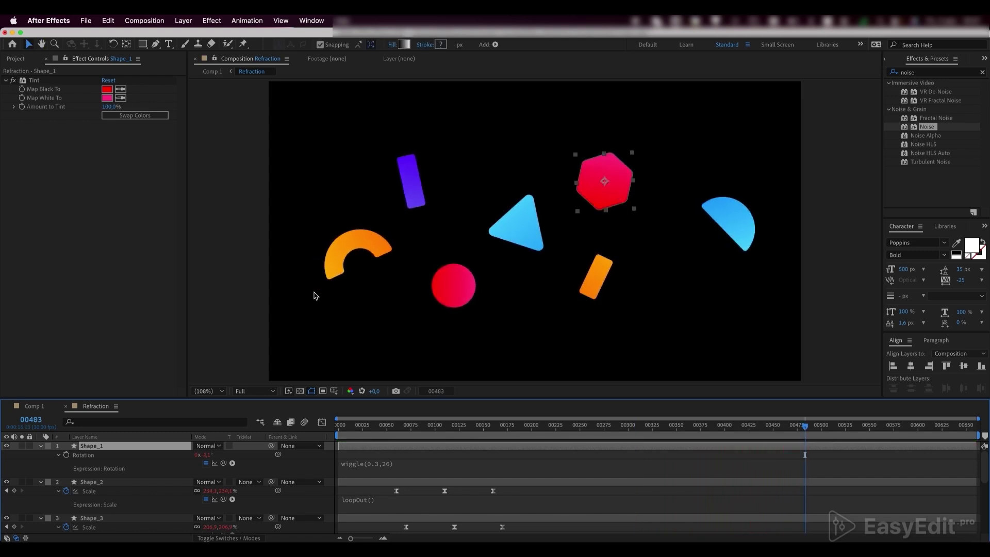
{"action": "left_click", "coordinate": [383, 470]}
{"action": "key", "text": "ctrl+c"}
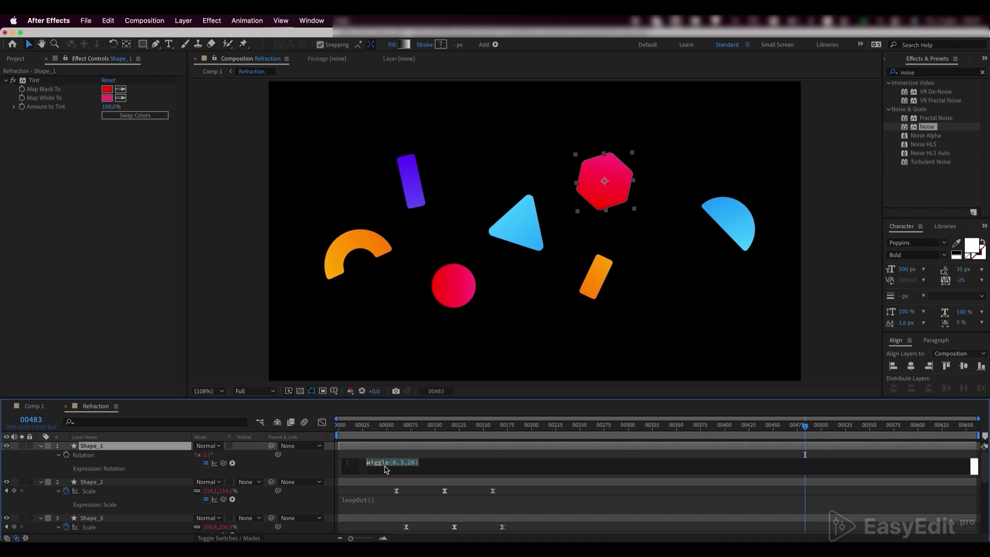
{"action": "left_click", "coordinate": [383, 448]}
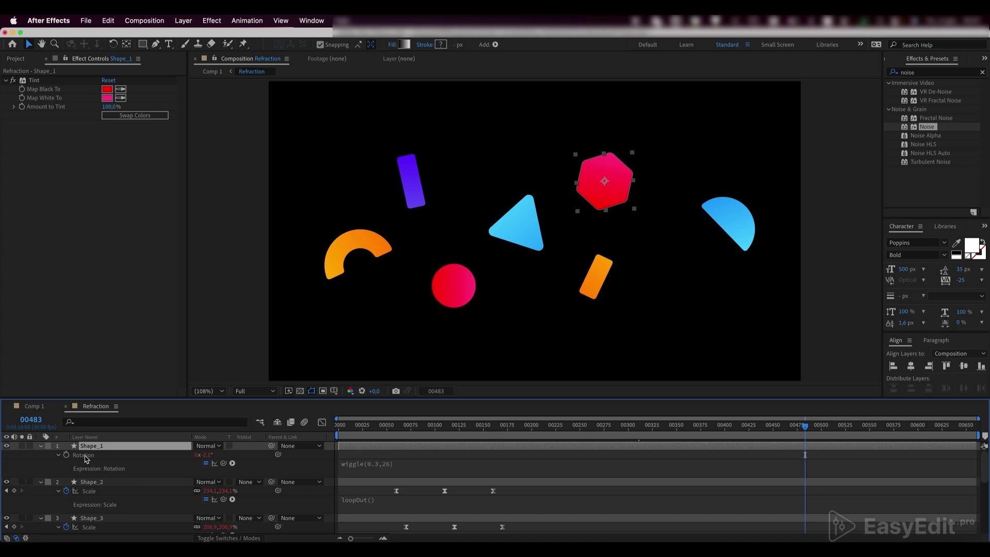
{"action": "key", "text": "p"}
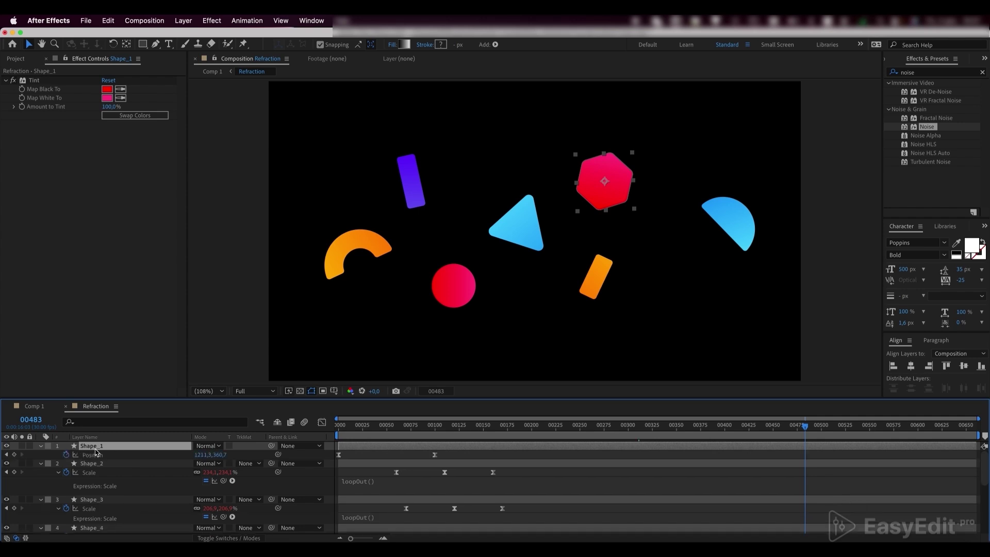
{"action": "left_click", "coordinate": [66, 454], "text": "alt"}
{"action": "key", "text": "ctrl+v"}
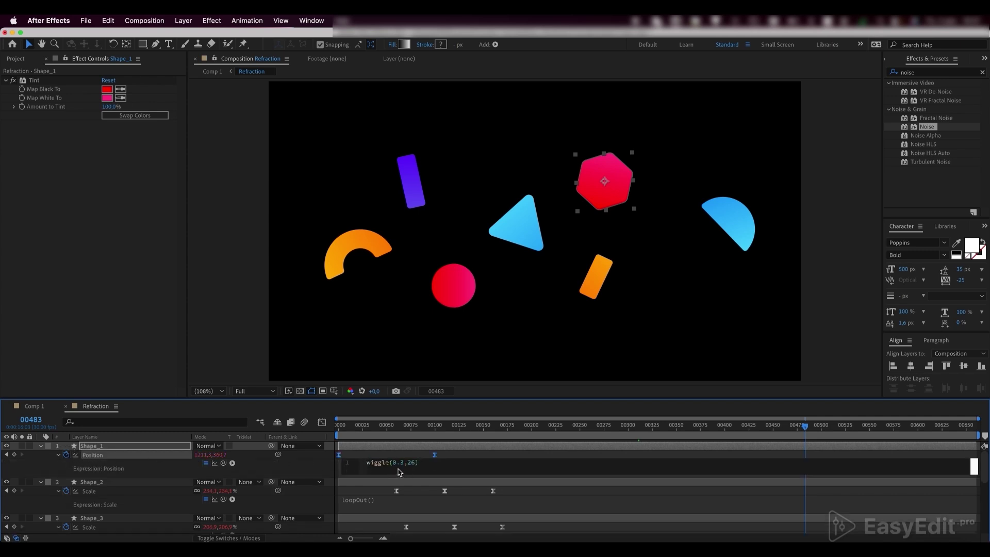
{"action": "left_click", "coordinate": [402, 450]}
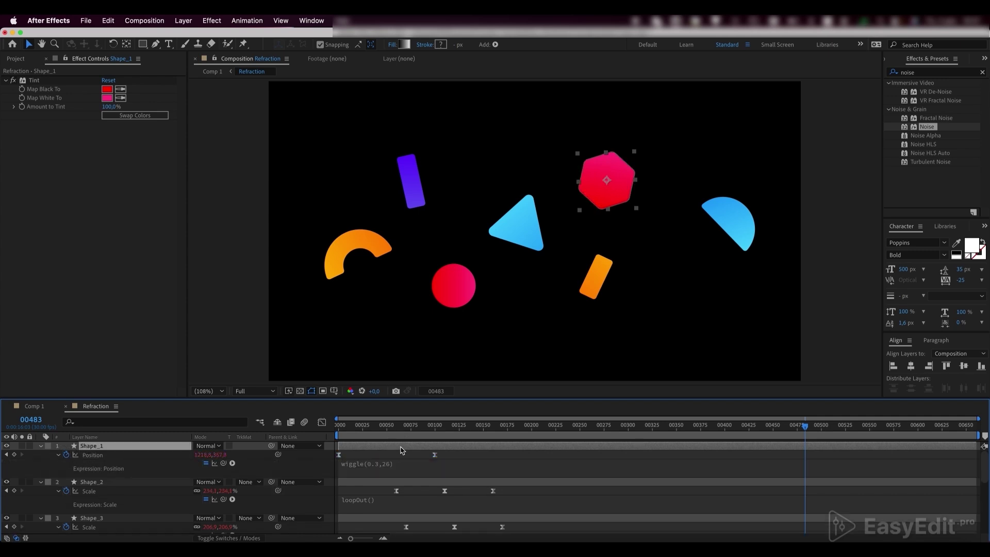
{"action": "key", "text": "space"}
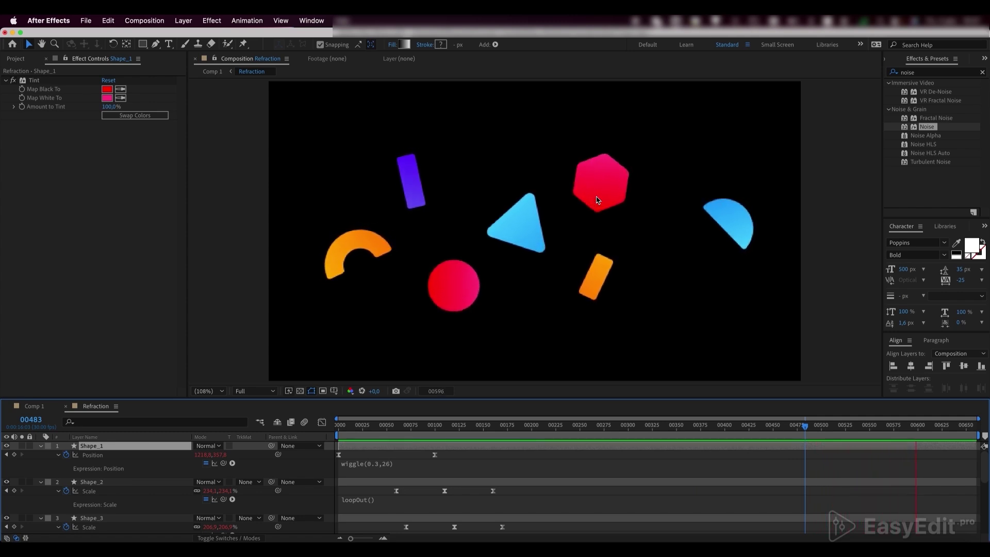
{"action": "key", "text": "space"}
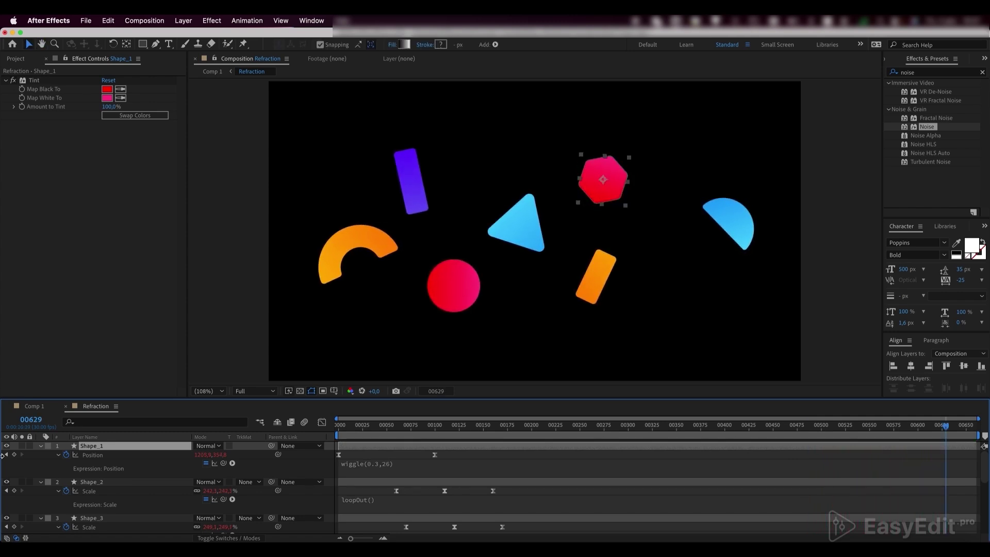
Paste the wiggle Position expression onto Shape_2 and Shape_5
{"action": "left_click", "coordinate": [95, 482]}
{"action": "key", "text": "ctrl+v"}
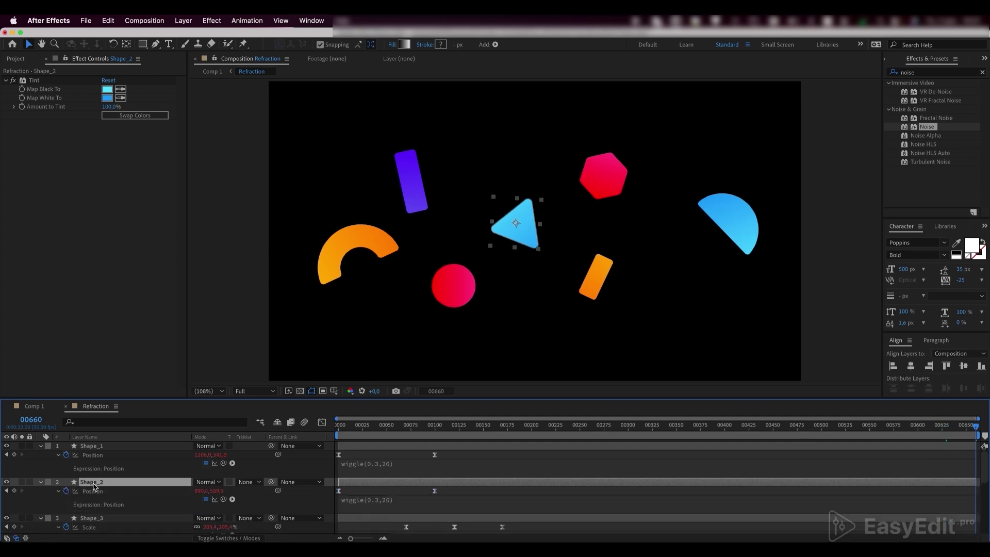
{"action": "scroll", "coordinate": [94, 486], "scroll_direction": "down", "scroll_amount": 2}
{"action": "left_click", "coordinate": [94, 486]}
{"action": "scroll", "coordinate": [95, 474], "scroll_direction": "down", "scroll_amount": 2}
{"action": "left_click", "coordinate": [97, 460]}
{"action": "scroll", "coordinate": [97, 460], "scroll_direction": "down", "scroll_amount": 2}
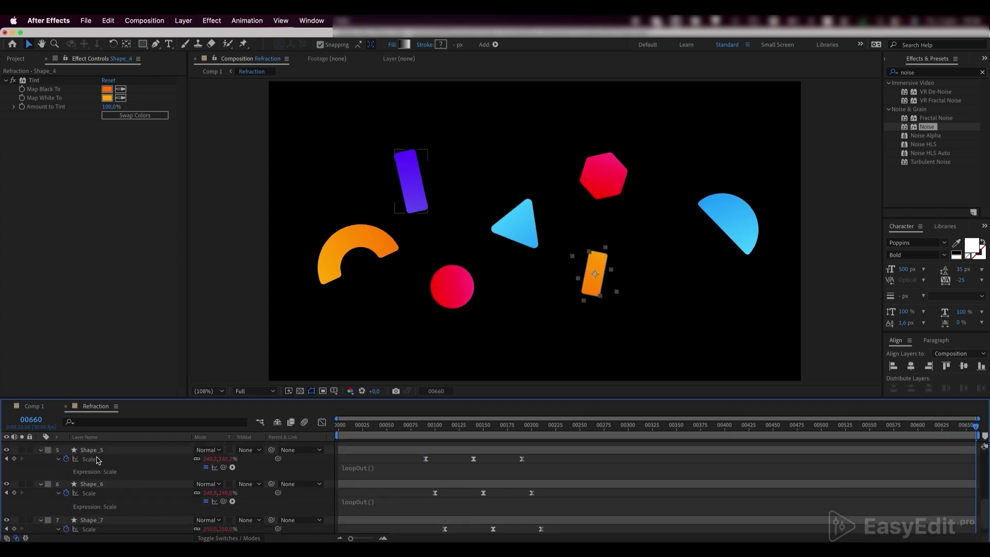
{"action": "left_click", "coordinate": [97, 458]}
{"action": "key", "text": "ctrl+v"}
Paste the wiggle Position expression onto Shape_6 and Shape_7, then preview all shapes drifting
{"action": "left_click", "coordinate": [90, 484]}
{"action": "key", "text": "ctrl+v"}
{"action": "left_click", "coordinate": [73, 521]}
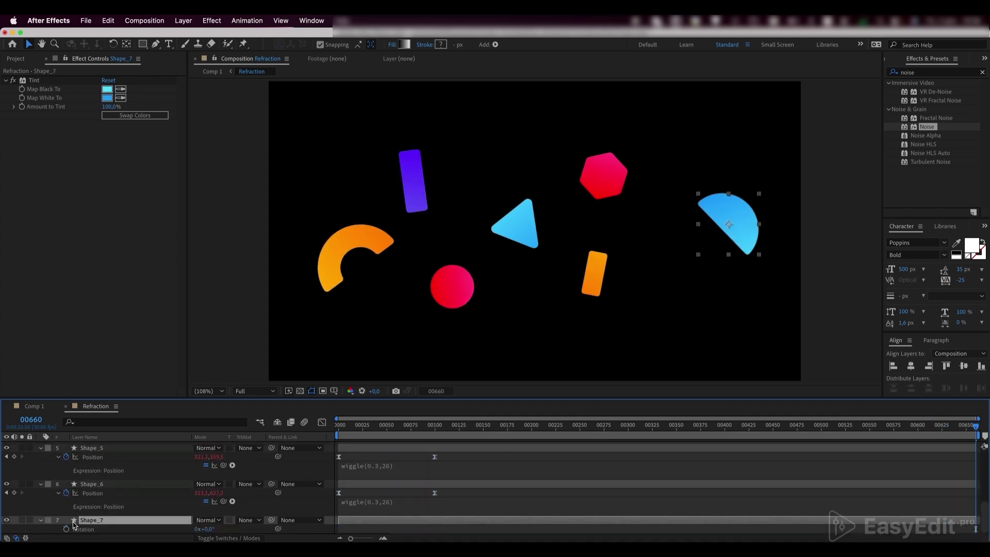
{"action": "key", "text": "ctrl+v"}
{"action": "key", "text": "space"}
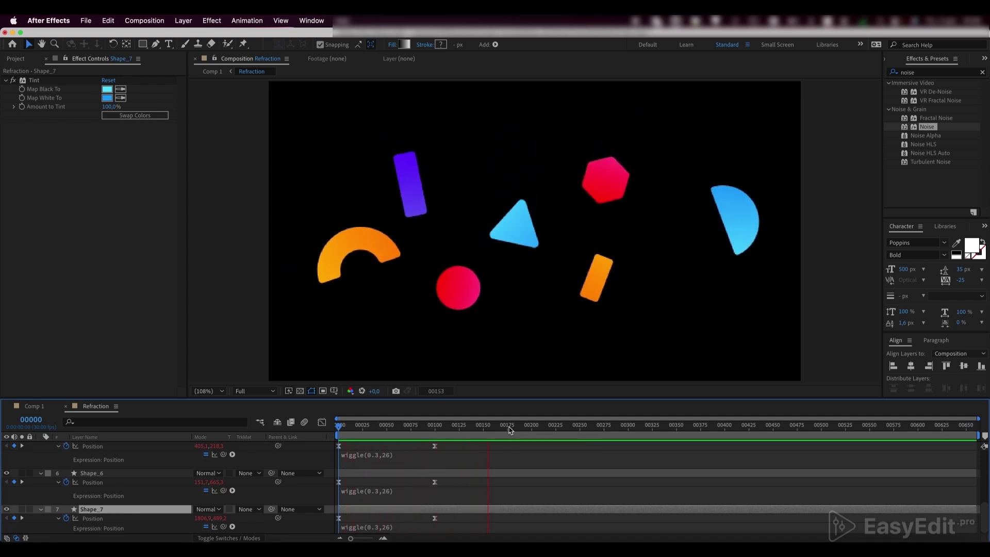
{"action": "key", "text": "space"}
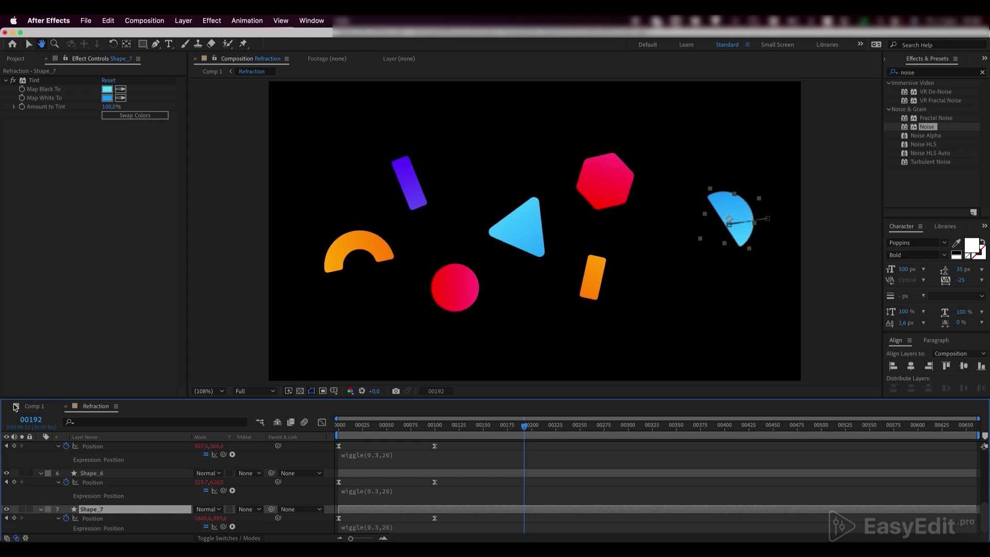
Back in Comp 1, preview from frame 0 and name the top layer Text_Texture_Mask
{"action": "left_click", "coordinate": [16, 406]}
{"action": "left_click_drag", "start_coordinate": [407, 428], "coordinate": [328, 435]}
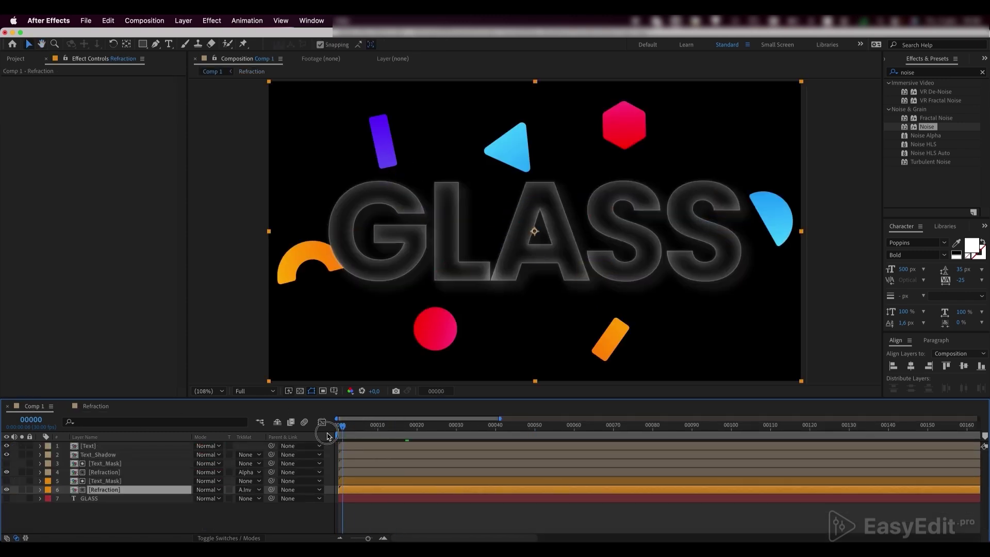
{"action": "key", "text": "space"}
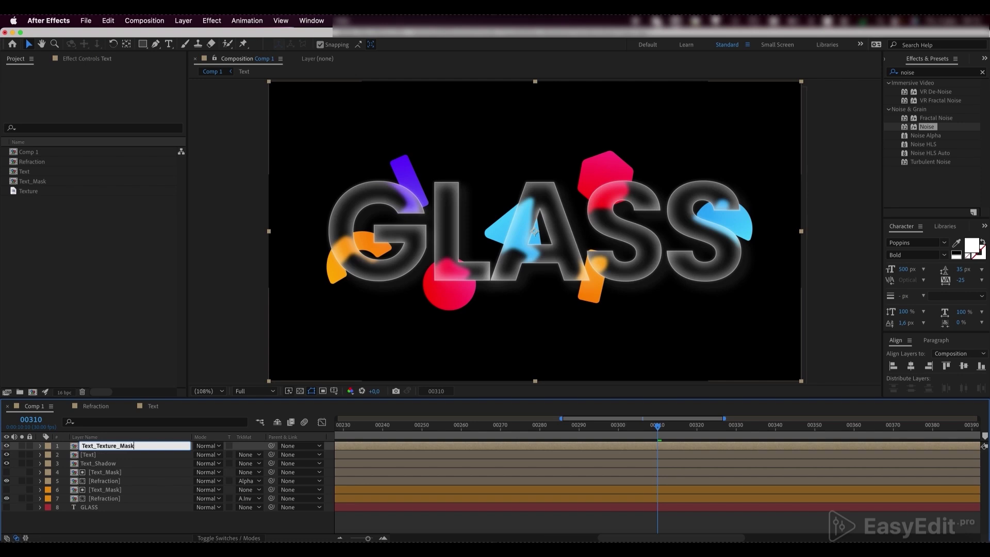
{"action": "key", "text": "Return"}
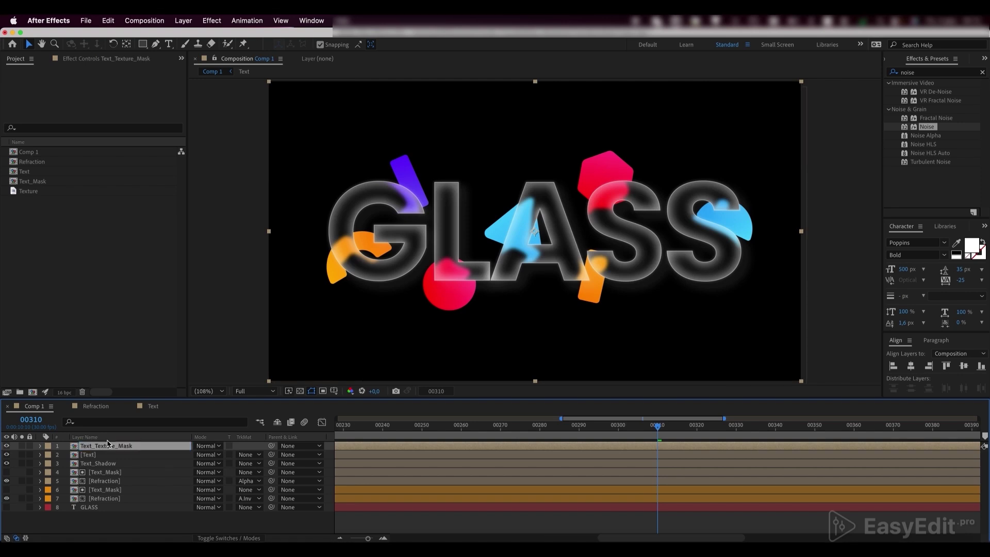
Duplicate the layer's source Text comp as Text 2 and swap it in as Text_Texture_Mask's source
{"action": "right_click", "coordinate": [106, 448]}
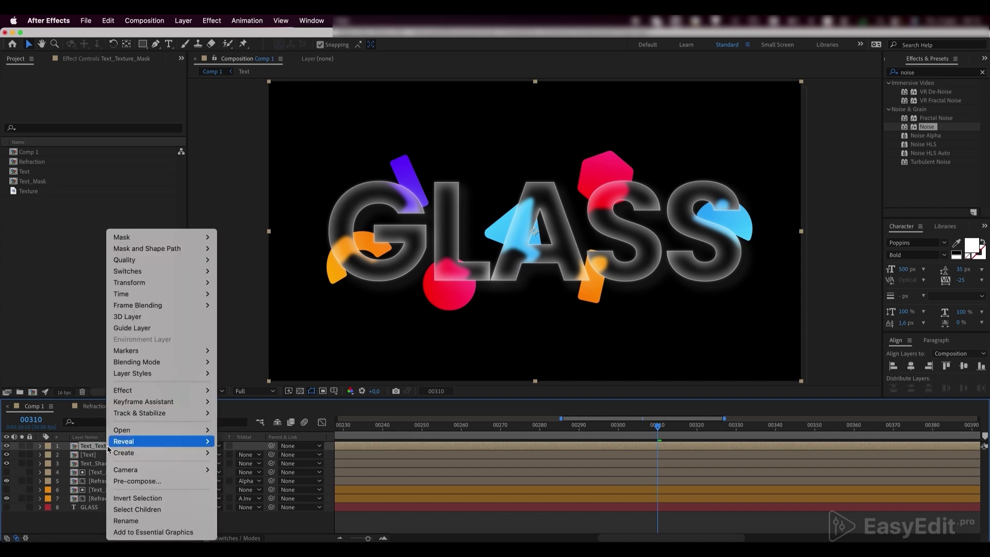
{"action": "mouse_move", "coordinate": [168, 441]}
{"action": "left_click", "coordinate": [255, 453]}
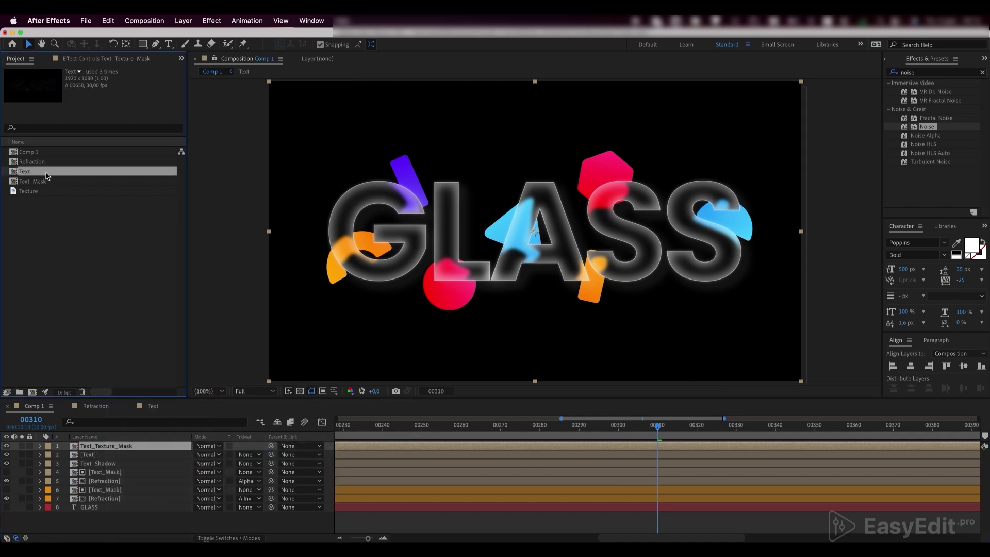
{"action": "key", "text": "super+d"}
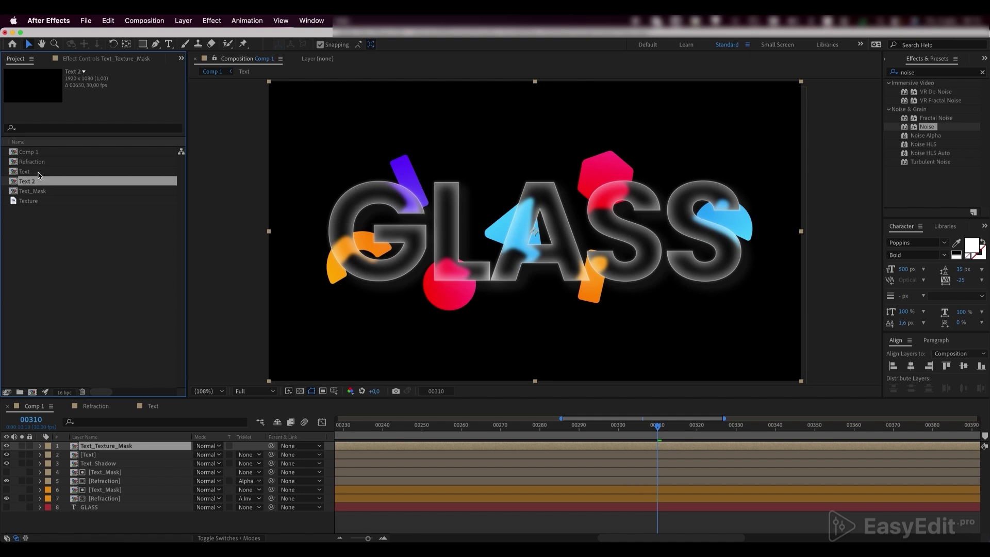
{"action": "left_click_drag", "start_coordinate": [36, 183], "coordinate": [112, 450]}
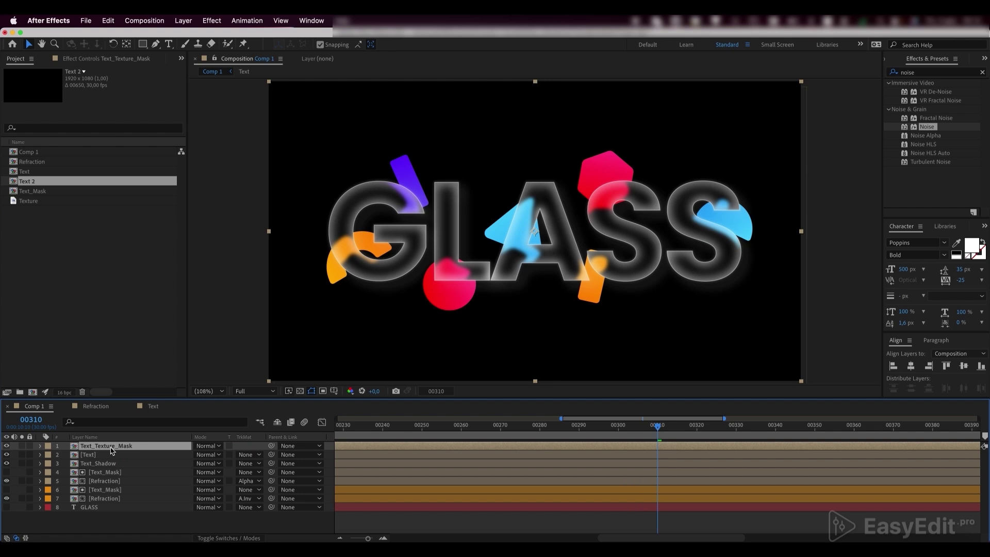
Inside Text 2, duplicate Text_Mask, move the copy to the bottom and rename it Text
{"action": "double_click", "coordinate": [112, 451]}
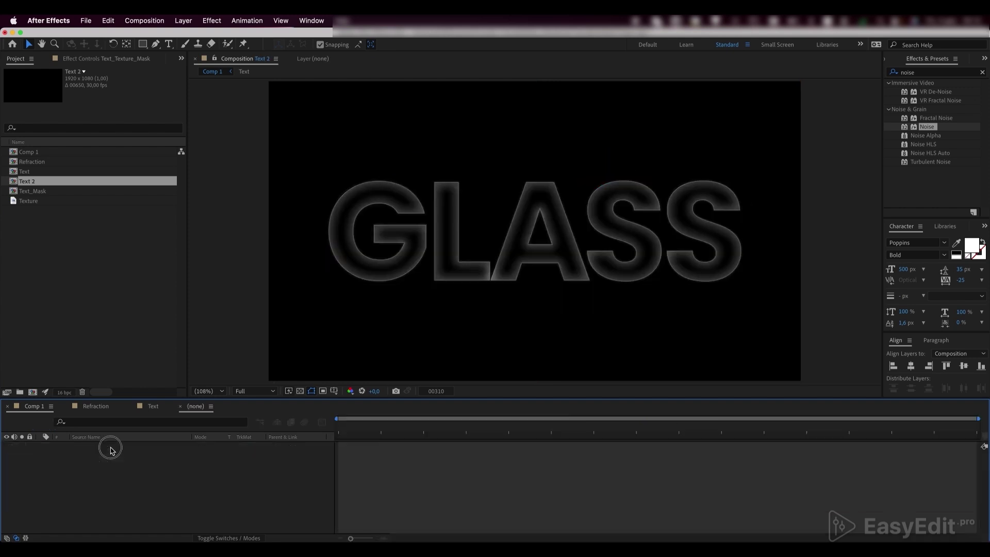
{"action": "left_click", "coordinate": [105, 454]}
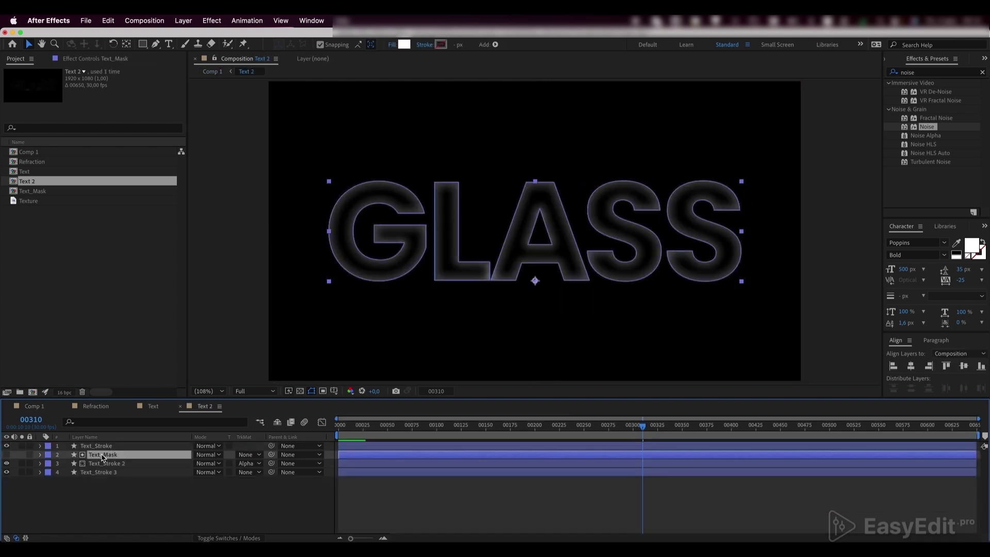
{"action": "key", "text": "ctrl+d"}
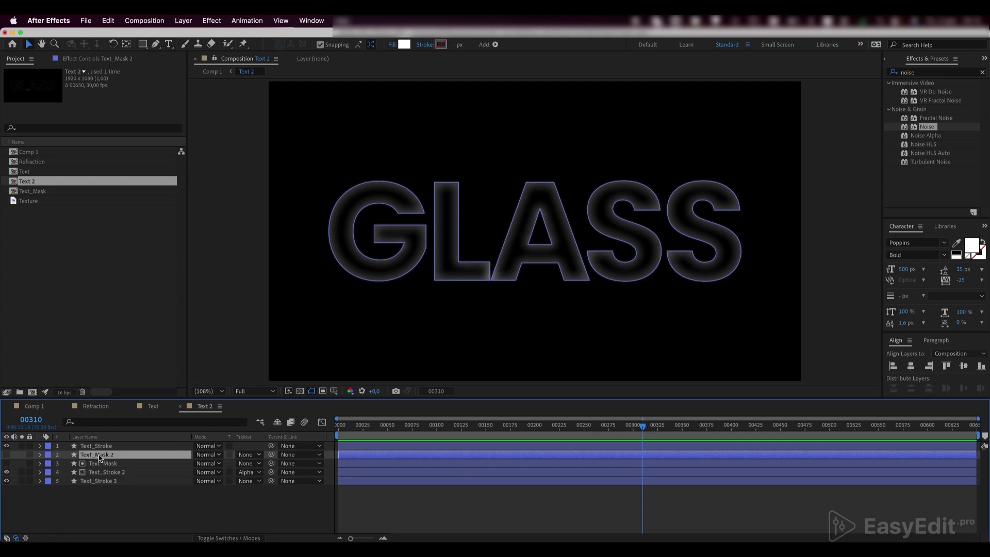
{"action": "left_click_drag", "start_coordinate": [98, 456], "coordinate": [104, 493]}
{"action": "key", "text": "Return"}
{"action": "left_click", "coordinate": [115, 480]}
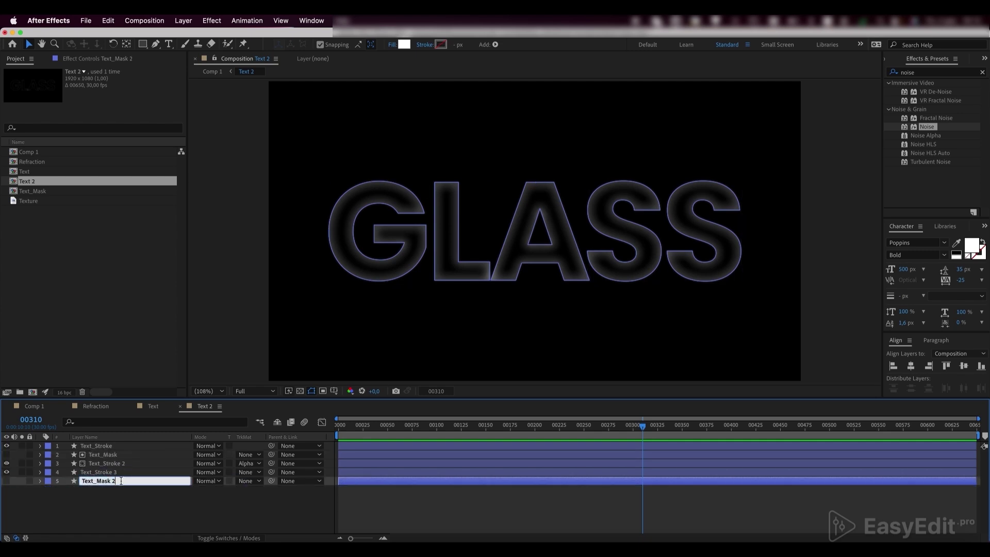
{"action": "key", "text": "BackSpace"}
{"action": "key", "text": "BackSpace"}
{"action": "key", "text": "BackSpace"}
{"action": "key", "text": "BackSpace"}
{"action": "key", "text": "BackSpace"}
{"action": "key", "text": "BackSpace"}
{"action": "key", "text": "BackSpace"}
{"action": "key", "text": "Return"}
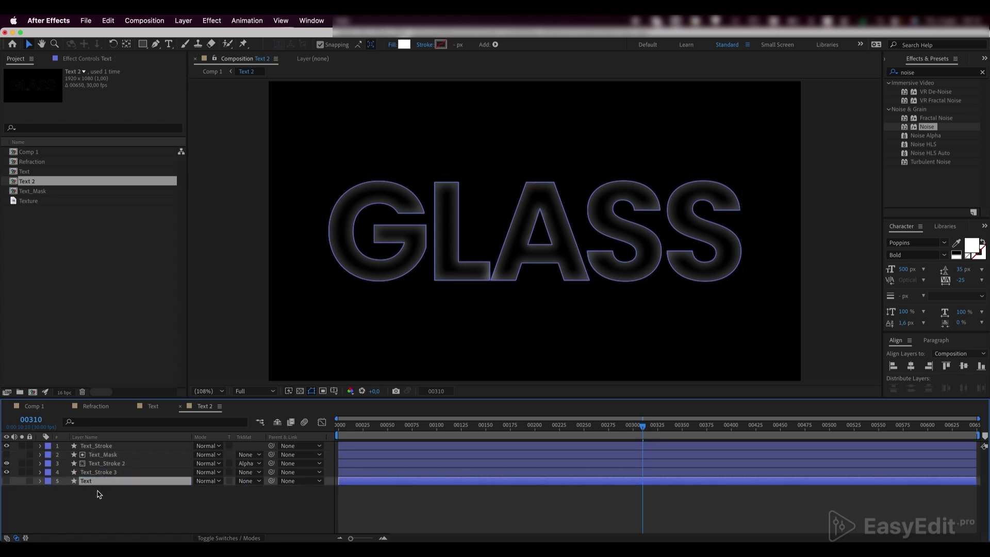
Make the Text layer visible at 20% opacity, then return to Comp 1
{"action": "left_click", "coordinate": [6, 481]}
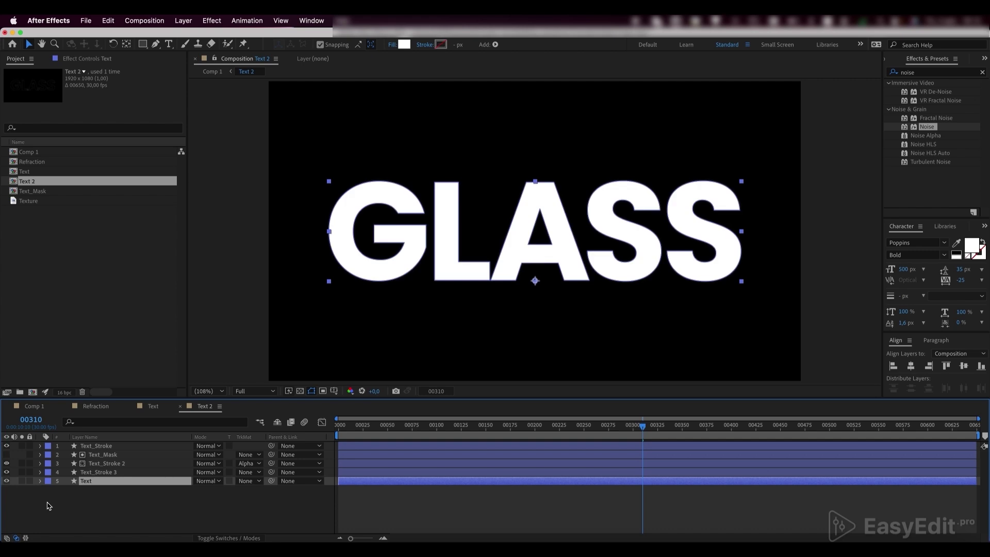
{"action": "key", "text": "t"}
{"action": "left_click", "coordinate": [198, 490]}
{"action": "key", "text": "Return"}
{"action": "left_click", "coordinate": [181, 502]}
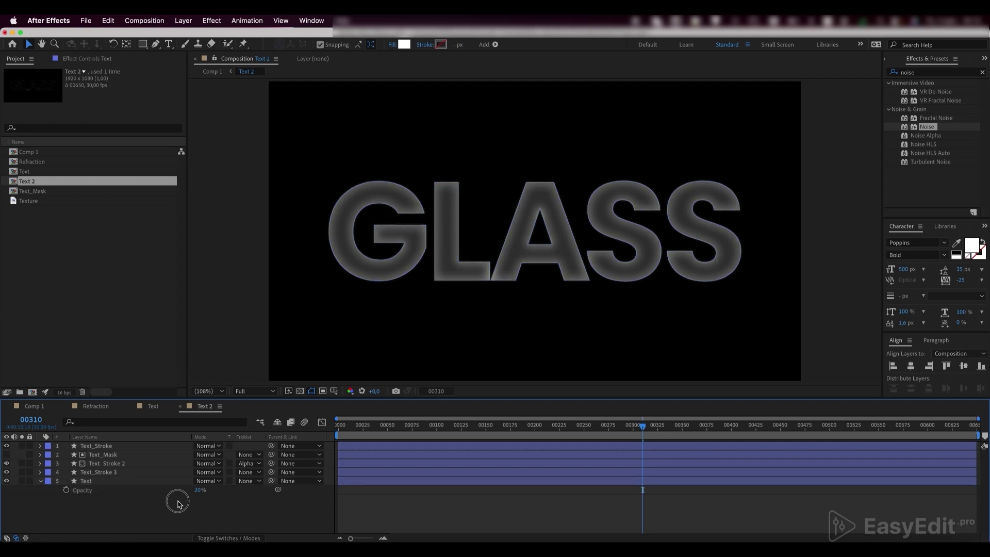
{"action": "left_click", "coordinate": [40, 407]}
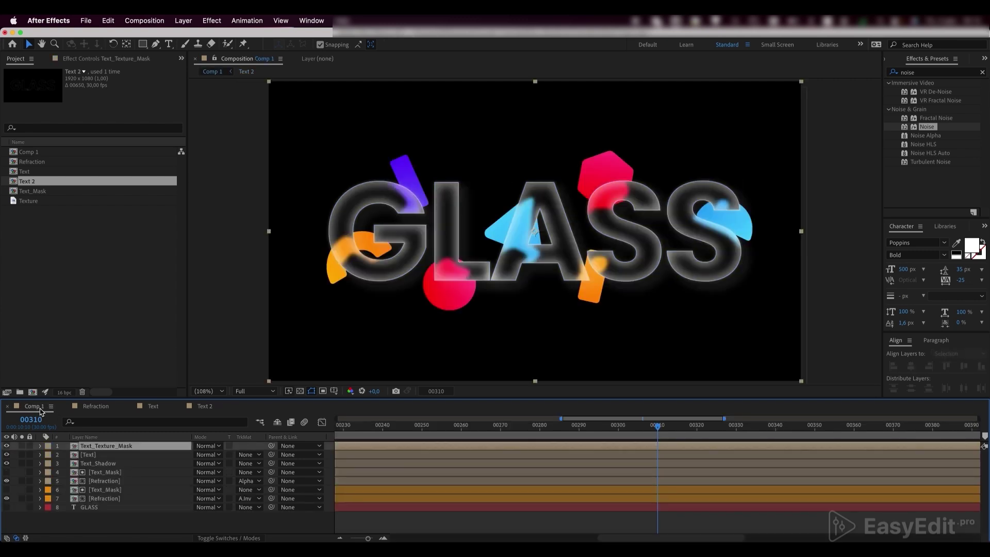
Add the Texture footage below Text_Texture_Mask at 79% scale, alpha-matted to Text_Texture_Mask
{"action": "left_click", "coordinate": [30, 205]}
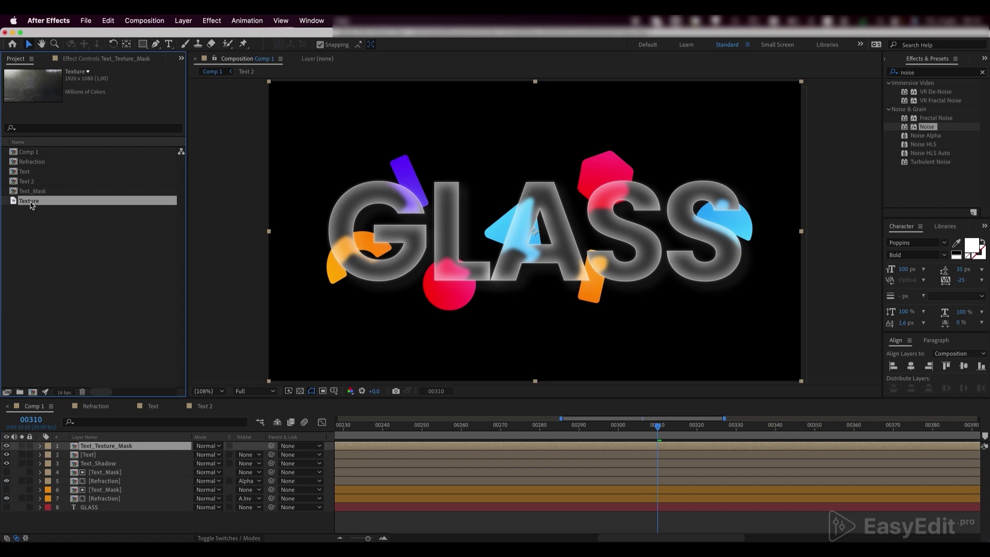
{"action": "left_click_drag", "start_coordinate": [32, 205], "coordinate": [99, 451]}
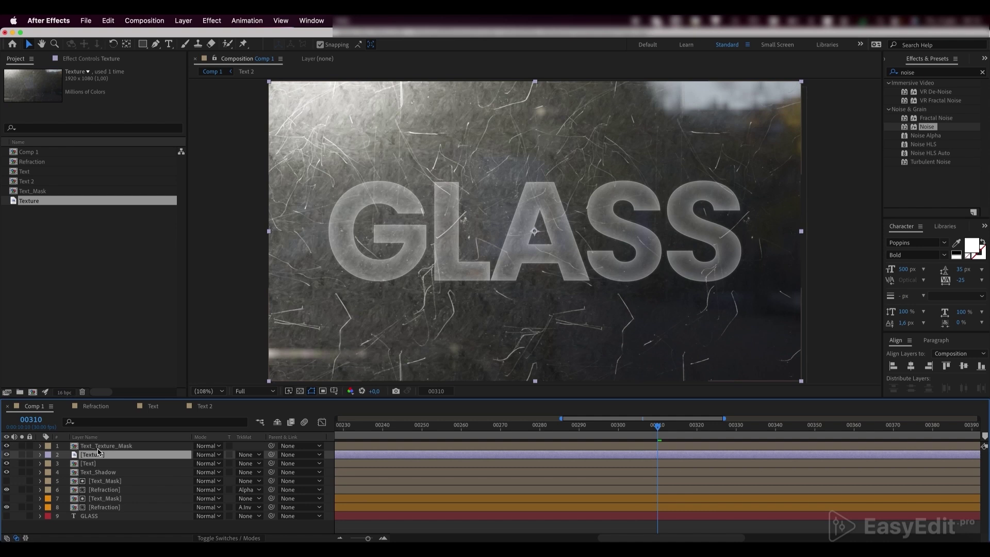
{"action": "key", "text": "s"}
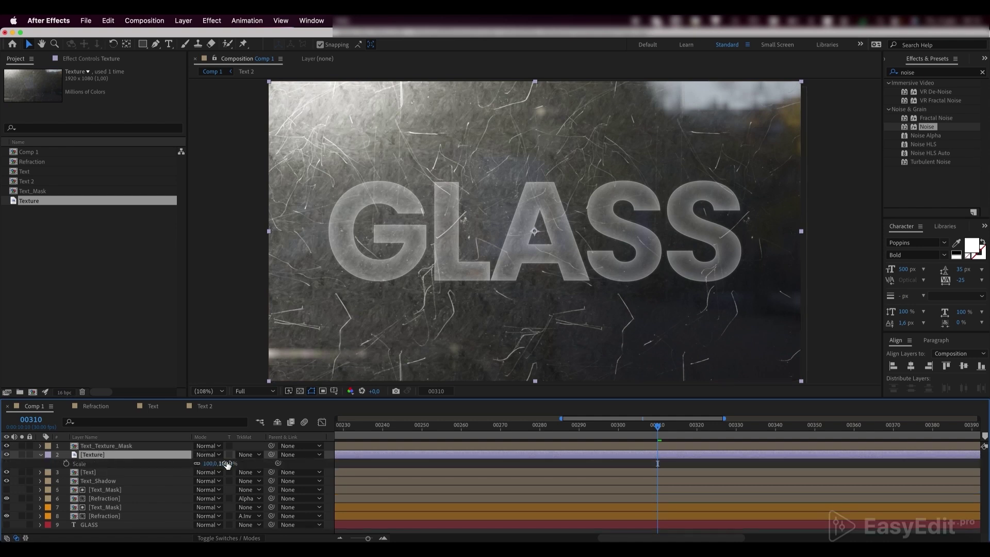
{"action": "left_click_drag", "start_coordinate": [216, 463], "coordinate": [216, 463]}
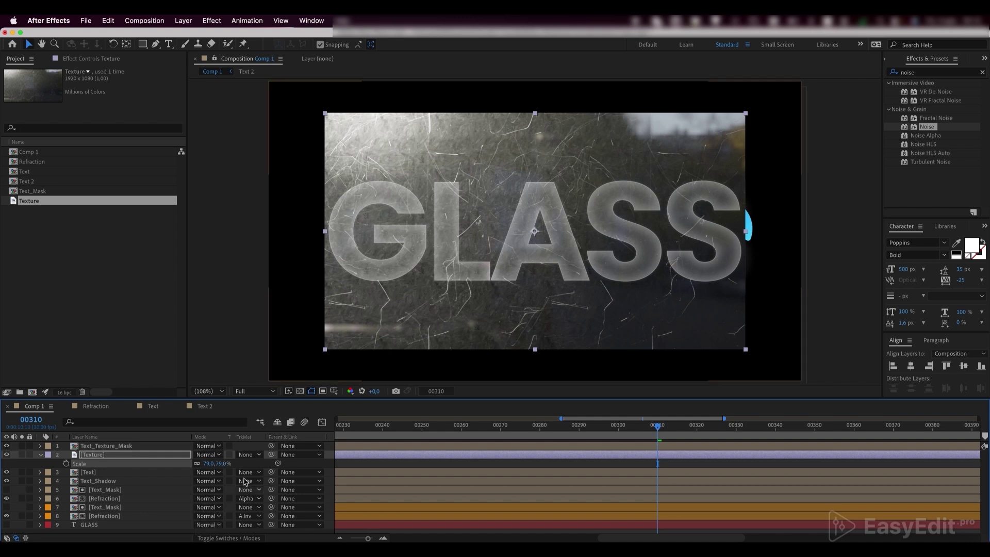
{"action": "left_click", "coordinate": [248, 457]}
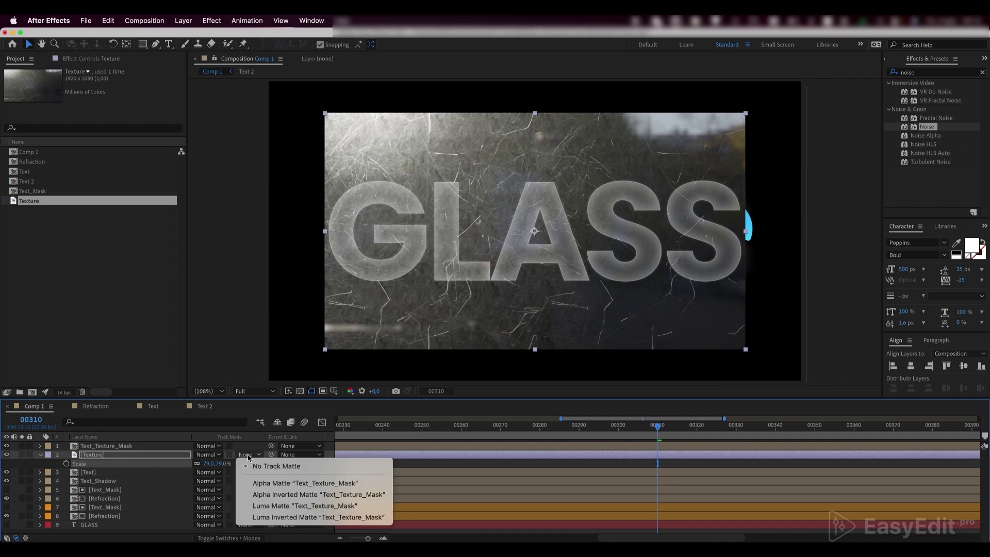
{"action": "left_click", "coordinate": [257, 482]}
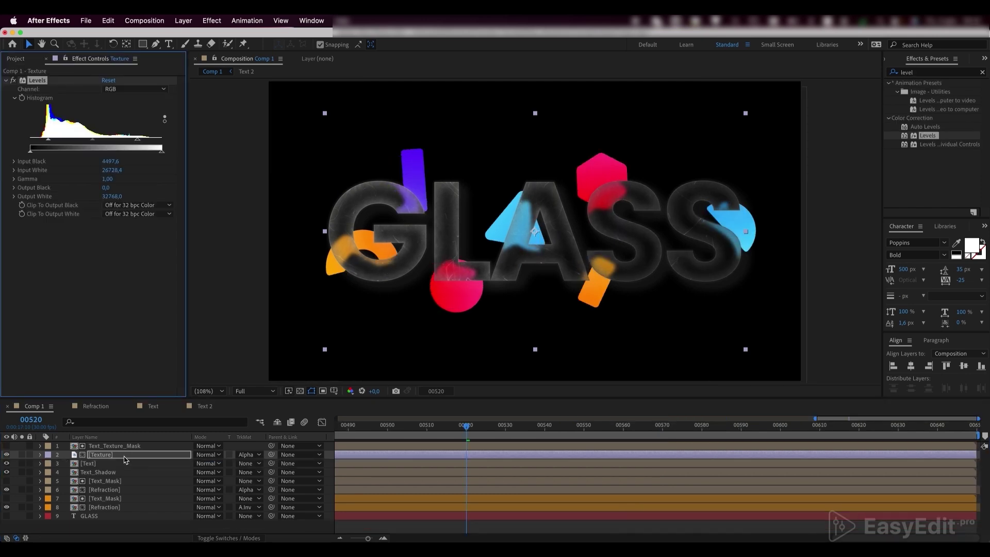
Set the Texture layer's opacity to 70%
{"action": "left_click", "coordinate": [125, 459]}
{"action": "key", "text": "t"}
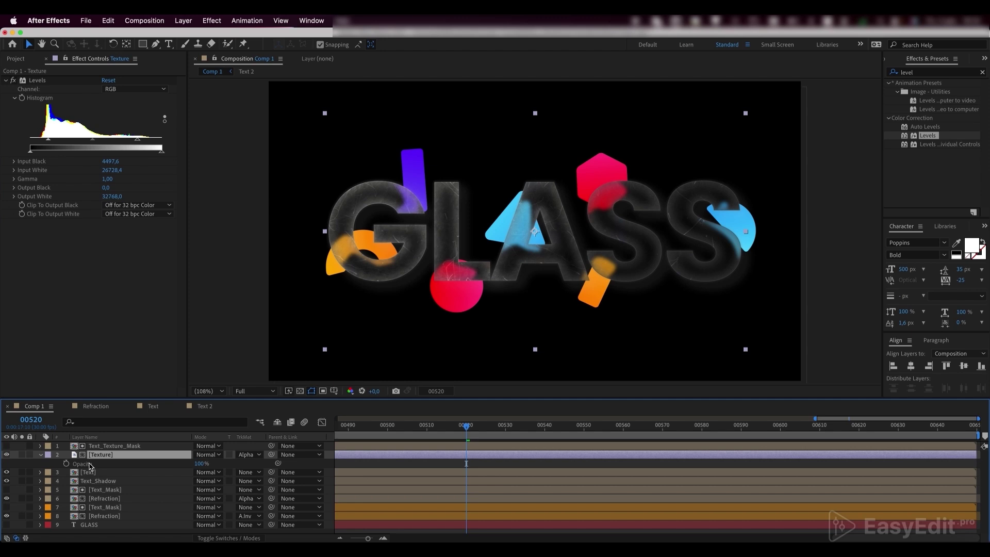
{"action": "left_click", "coordinate": [200, 462]}
{"action": "type", "text": "70"}
{"action": "key", "text": "Return"}
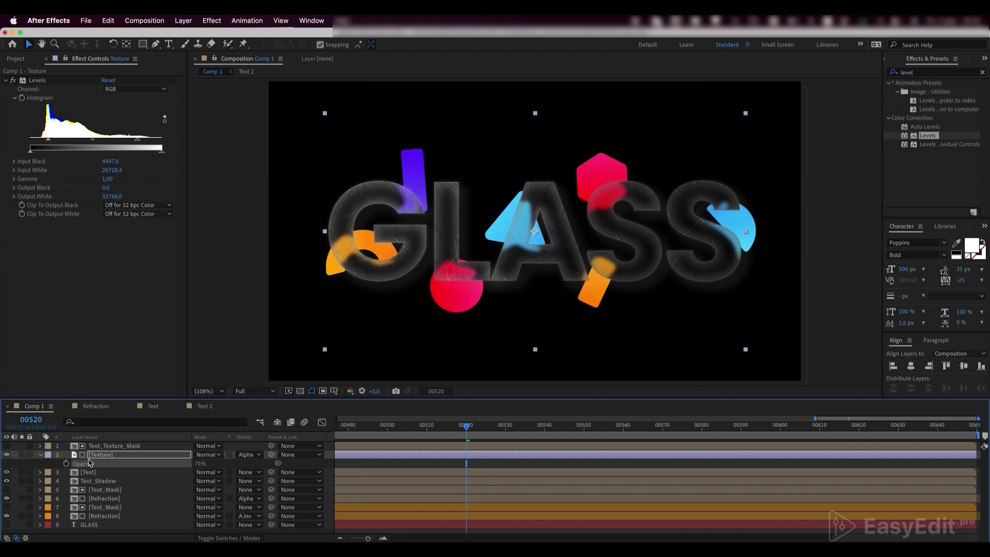
{"action": "left_click", "coordinate": [41, 456]}
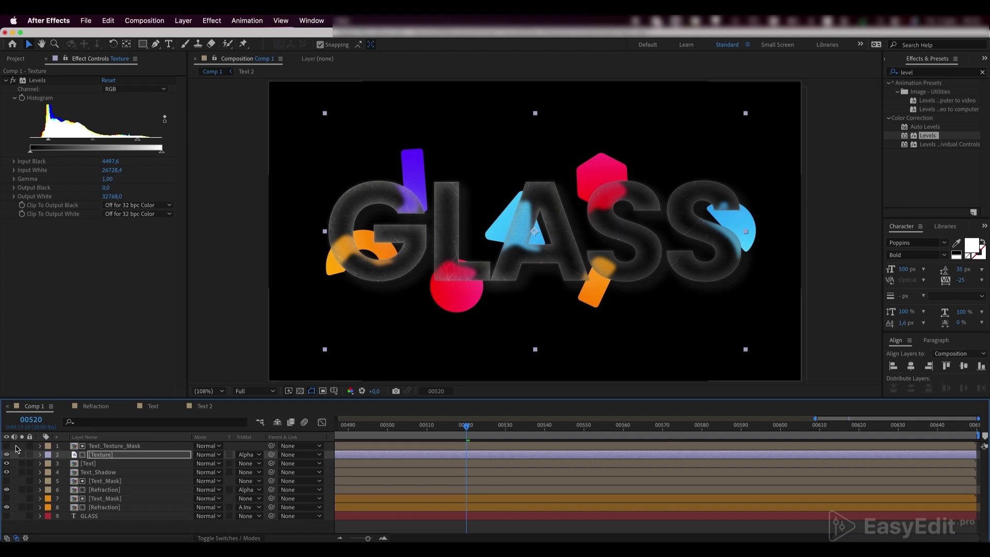
Create an adjustment layer named Noise at the top of the stack
{"action": "right_click", "coordinate": [17, 447]}
{"action": "mouse_move", "coordinate": [62, 409]}
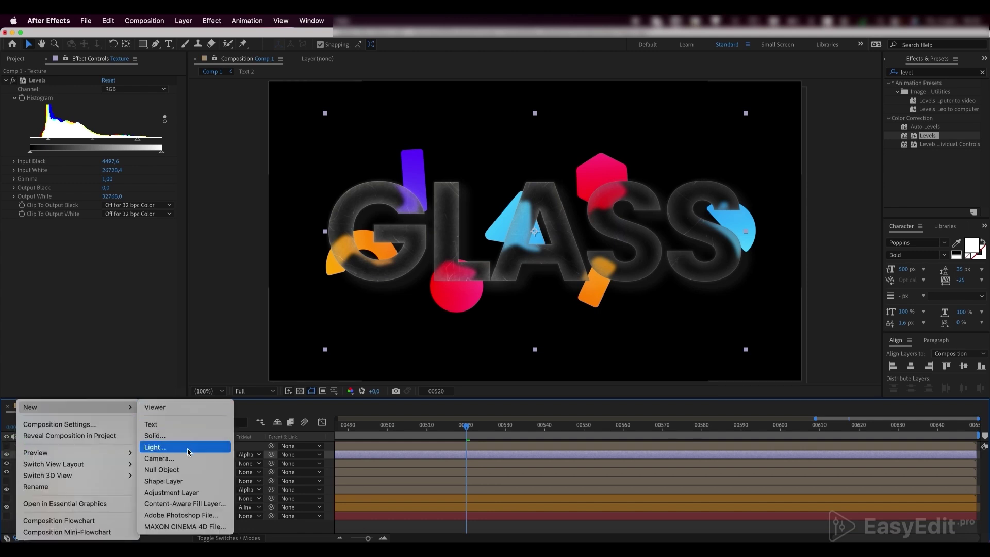
{"action": "left_click", "coordinate": [173, 492]}
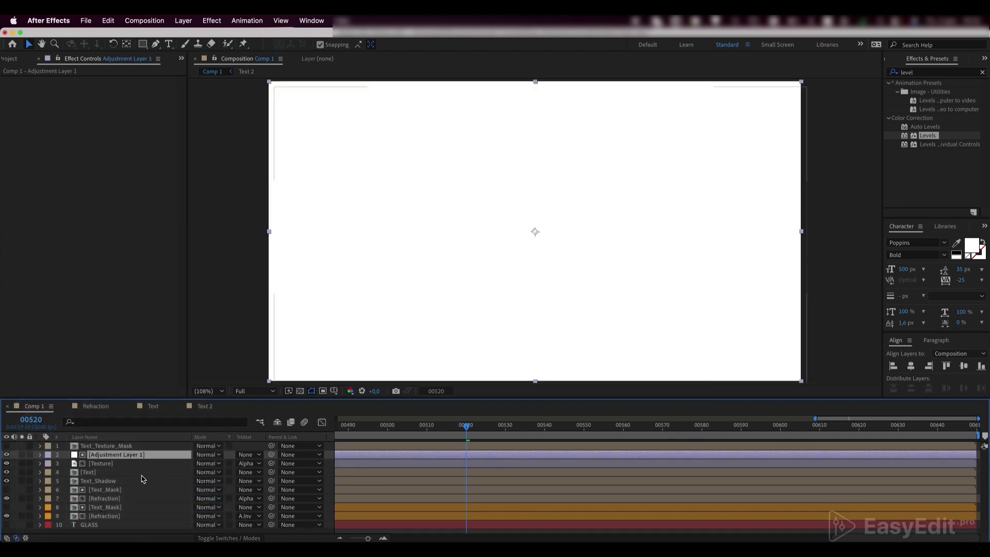
{"action": "left_click_drag", "start_coordinate": [128, 459], "coordinate": [133, 447]}
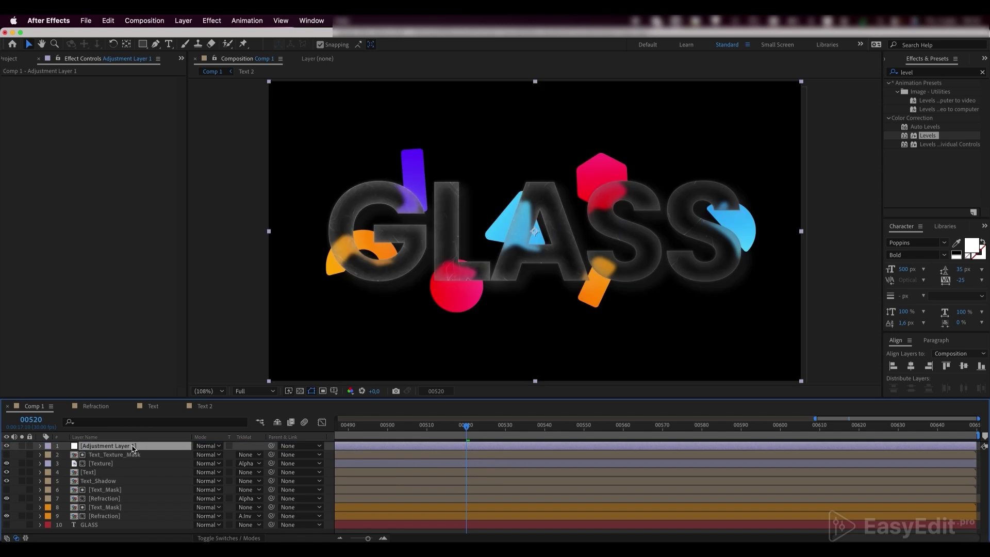
{"action": "key", "text": "Return"}
{"action": "type", "text": "Noise"}
{"action": "key", "text": "Return"}
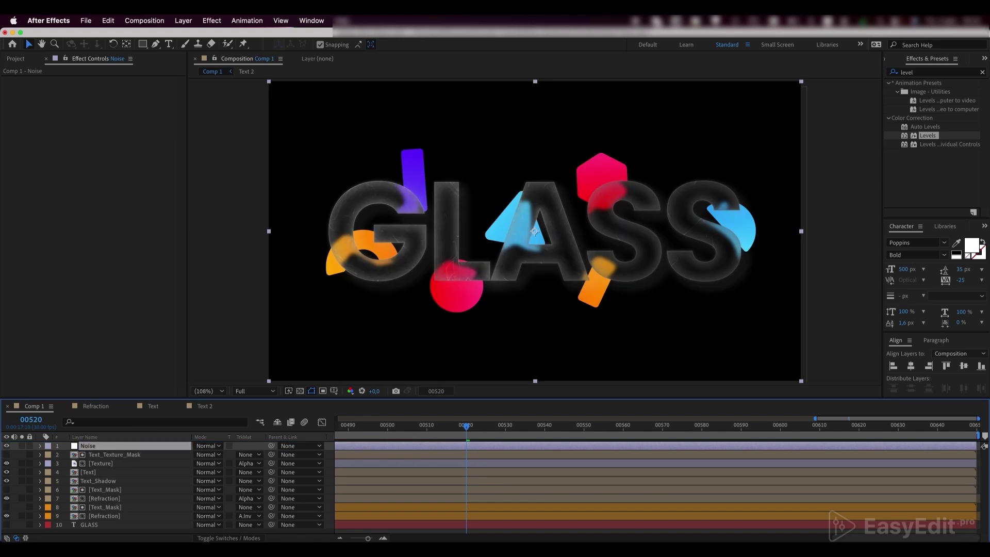
Apply the Noise effect to the Noise layer with a 4% amount and inspect the grain
{"action": "key", "text": "super+5"}
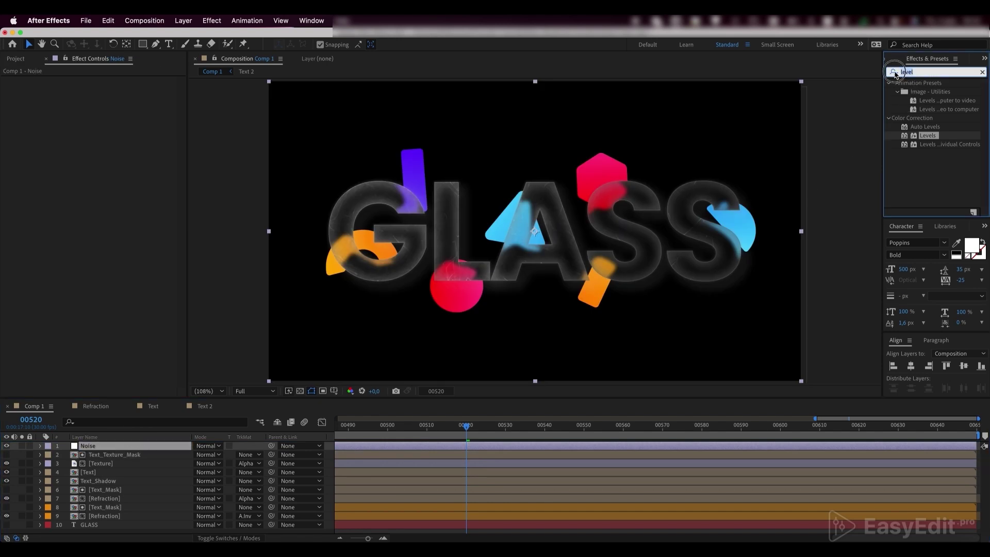
{"action": "type", "text": "noise"}
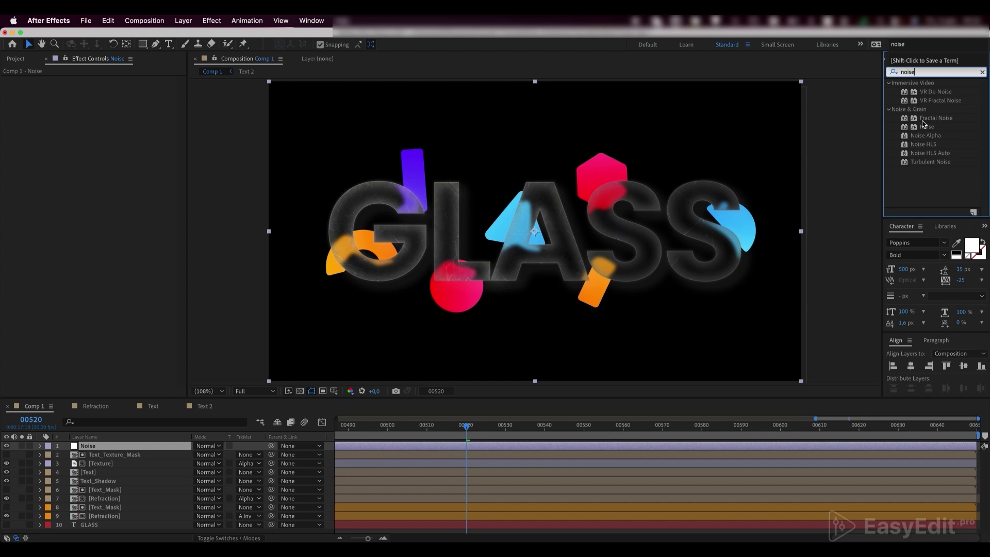
{"action": "left_click_drag", "start_coordinate": [923, 124], "coordinate": [93, 449]}
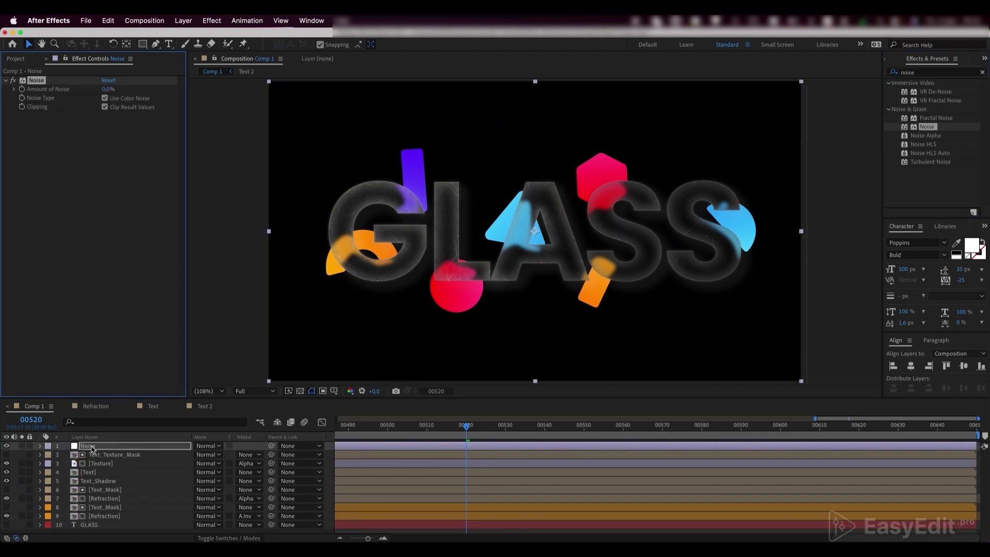
{"action": "key", "text": "period"}
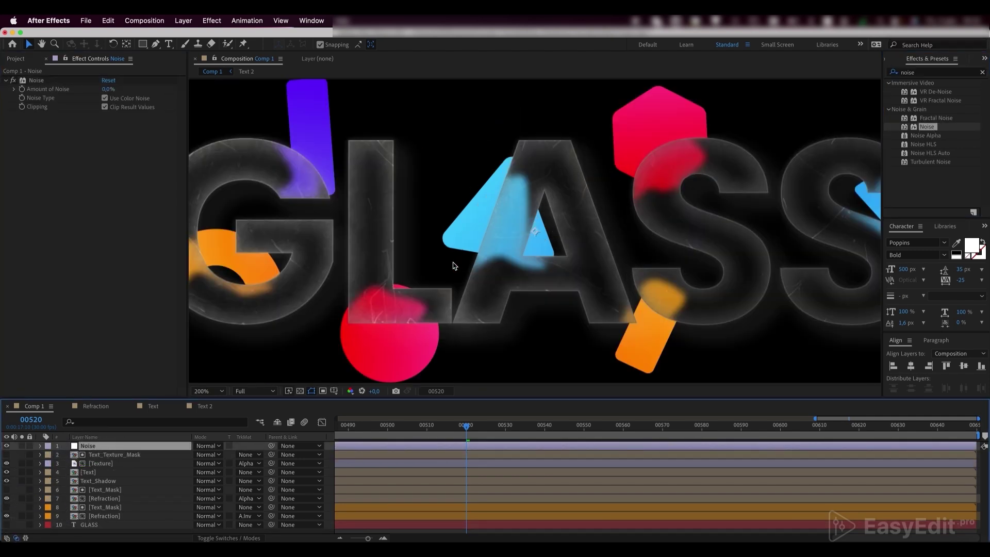
{"action": "left_click", "coordinate": [107, 89]}
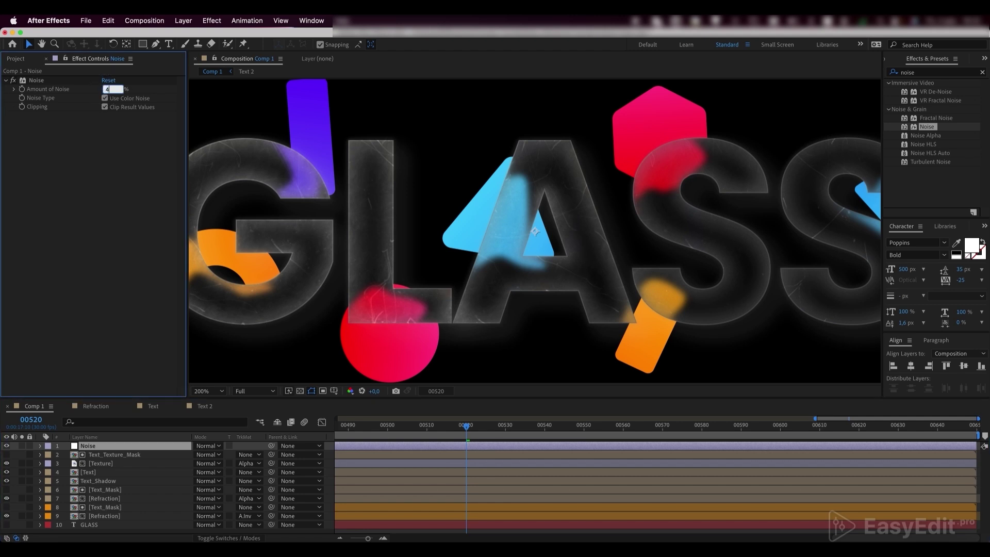
{"action": "type", "text": "4"}
{"action": "key", "text": "Return"}
{"action": "key", "text": "period"}
{"action": "key", "text": "comma"}
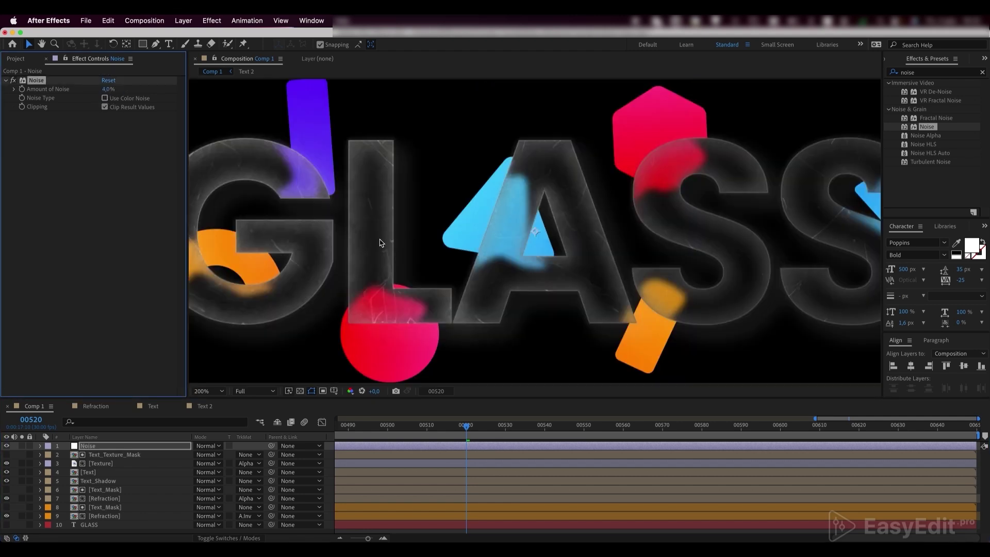
{"action": "left_click", "coordinate": [223, 388]}
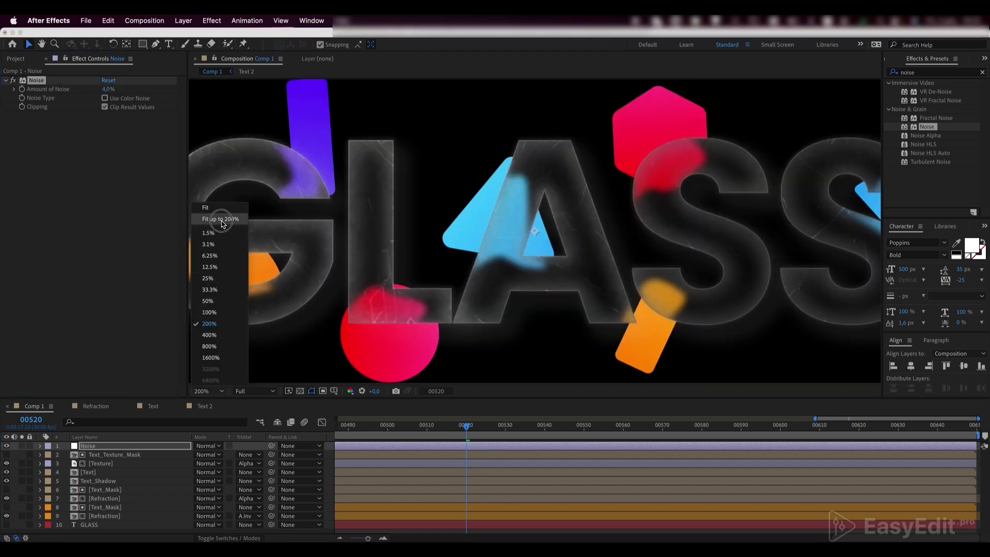
Name the null Text_Transform and parent Text_Texture_Mask, Texture, Text, Text_Shadow and both Text_Mask layers to it
{"action": "left_click", "coordinate": [217, 208]}
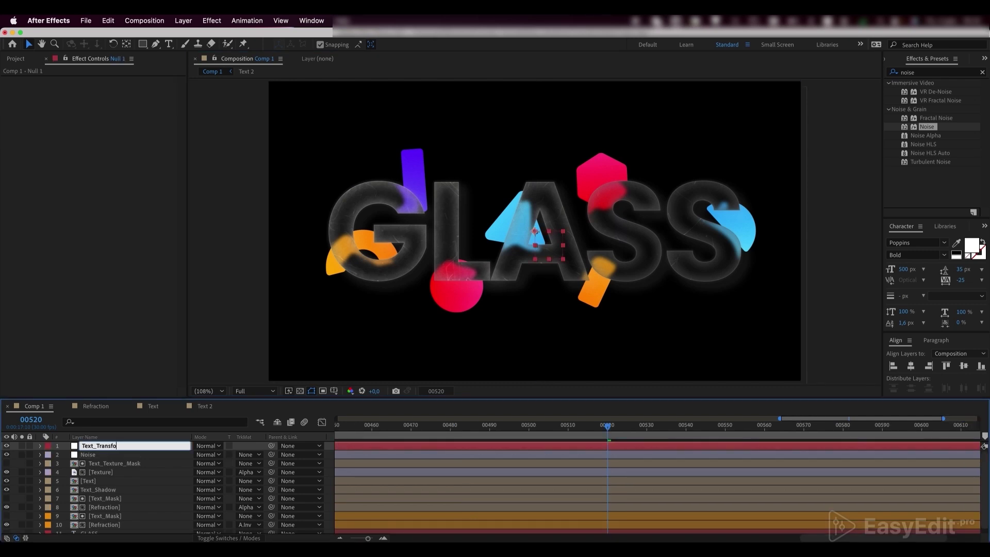
{"action": "key", "text": "Return"}
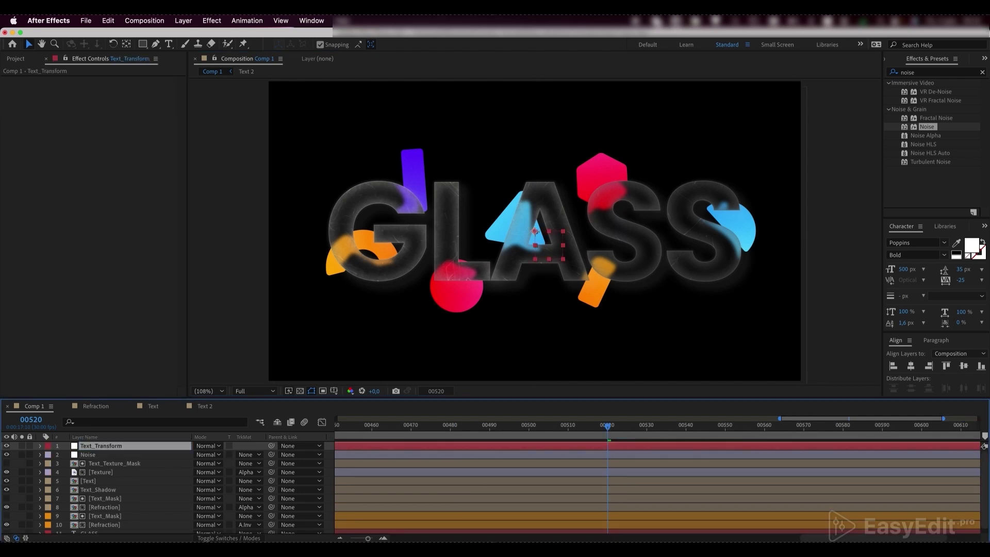
{"action": "left_click", "coordinate": [114, 463]}
{"action": "left_click", "coordinate": [108, 471], "text": "shift"}
{"action": "left_click", "coordinate": [106, 481], "text": "shift"}
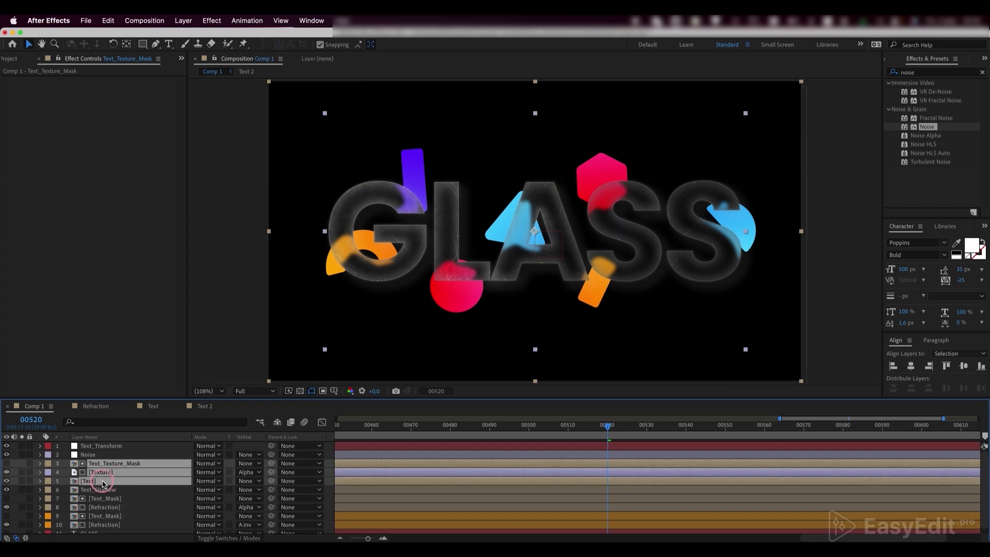
{"action": "left_click", "coordinate": [102, 490], "text": "shift"}
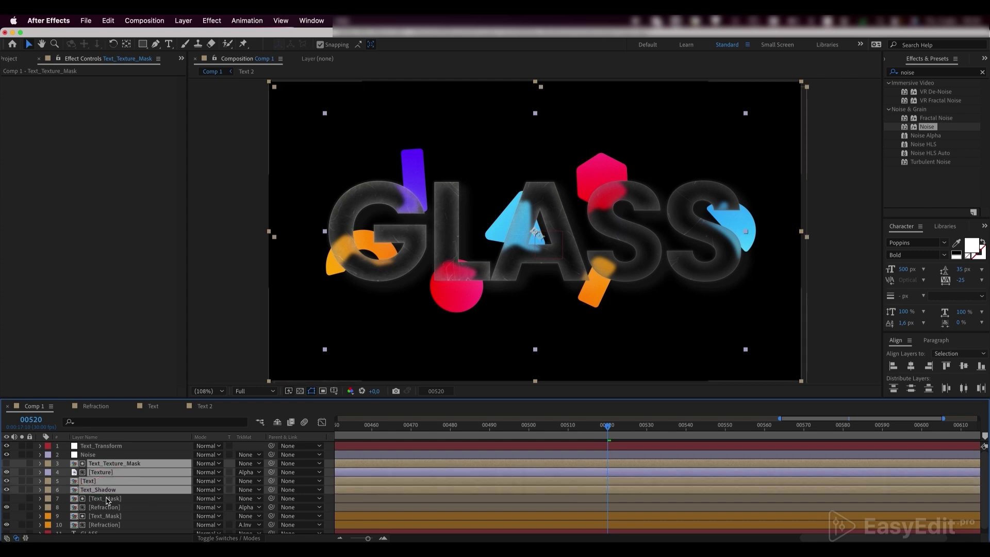
{"action": "left_click", "coordinate": [105, 498], "text": "shift"}
{"action": "left_click", "coordinate": [107, 516], "text": "super"}
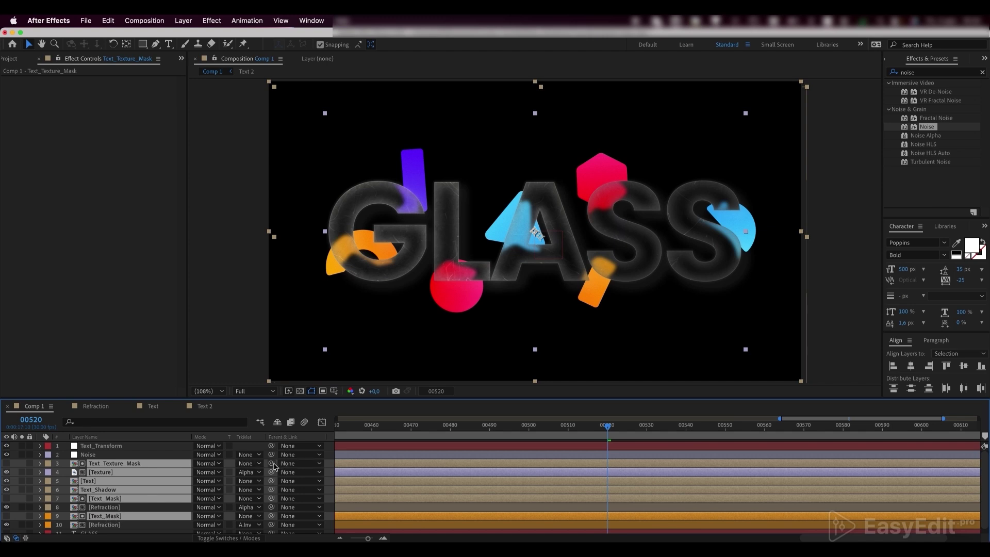
{"action": "left_click_drag", "start_coordinate": [271, 455], "coordinate": [143, 449]}
{"action": "left_click", "coordinate": [144, 447]}
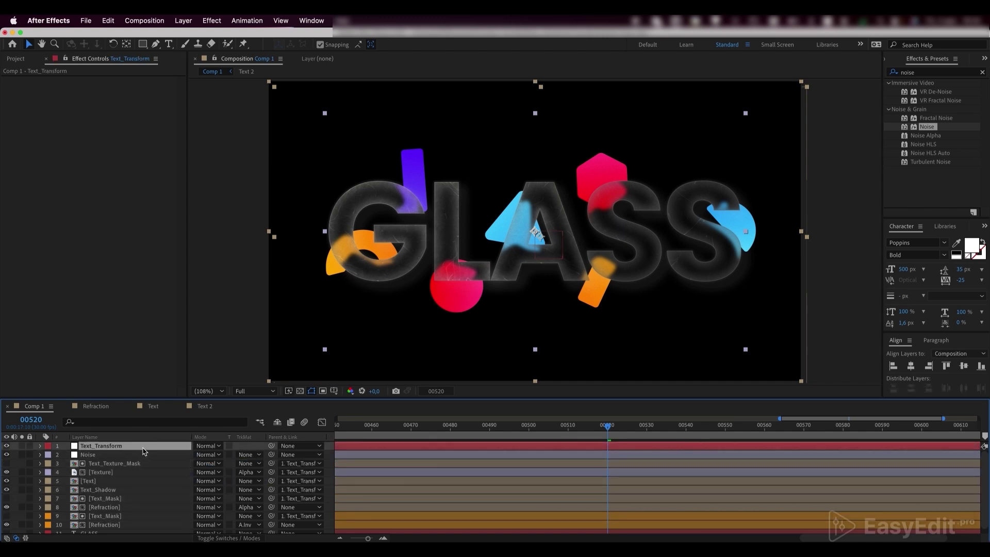
Keyframe Text_Transform's Scale at 100% on frame 100 and 120% on frame 0
{"action": "key", "text": "s"}
{"action": "scroll", "coordinate": [443, 425], "scroll_direction": "right", "scroll_amount": 1}
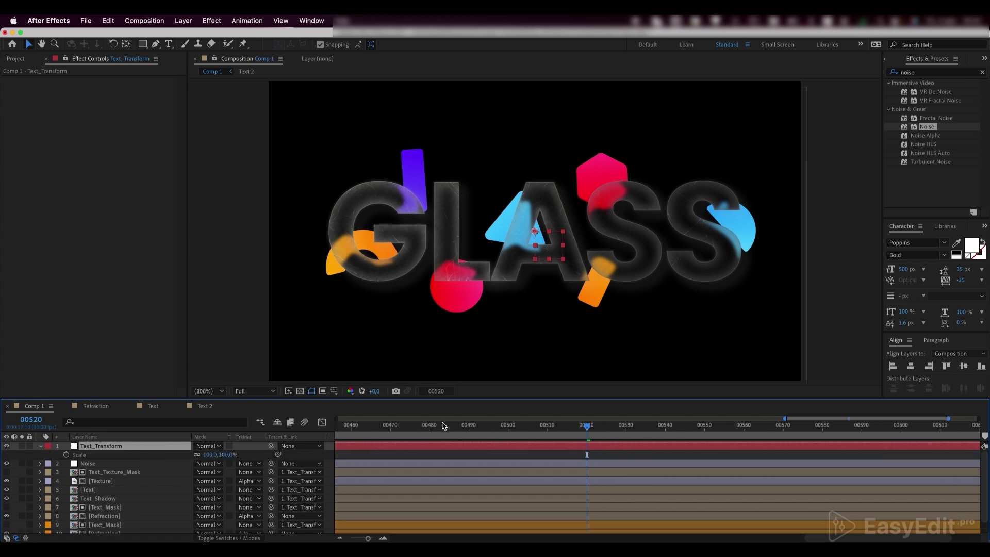
{"action": "scroll", "coordinate": [443, 425], "scroll_direction": "left", "scroll_amount": 5}
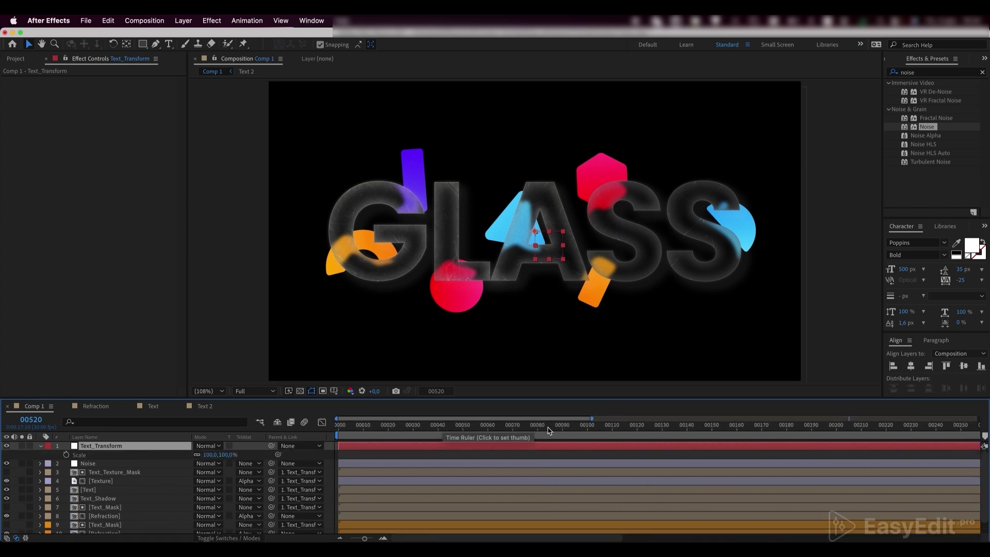
{"action": "left_click", "coordinate": [586, 425]}
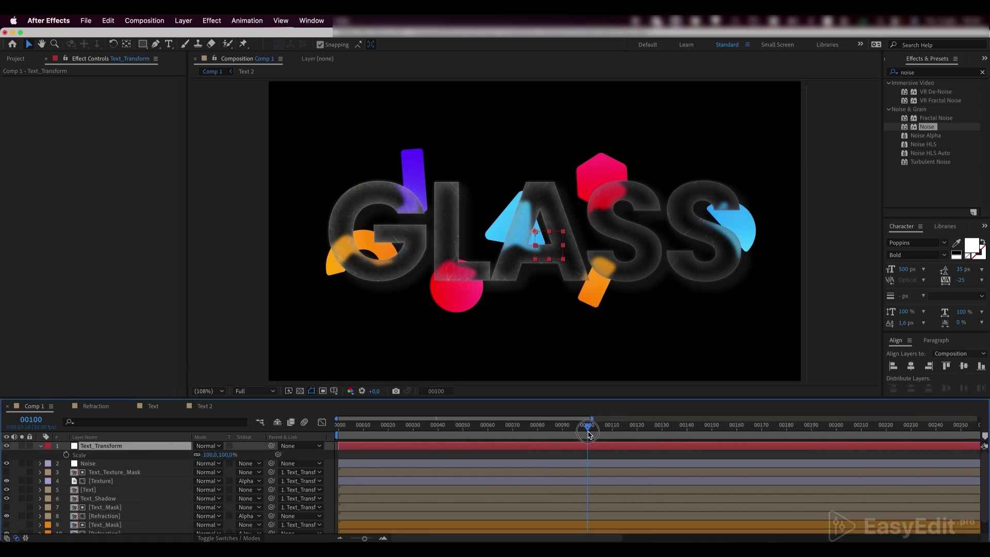
{"action": "left_click", "coordinate": [66, 455]}
{"action": "left_click_drag", "start_coordinate": [495, 426], "coordinate": [318, 439]}
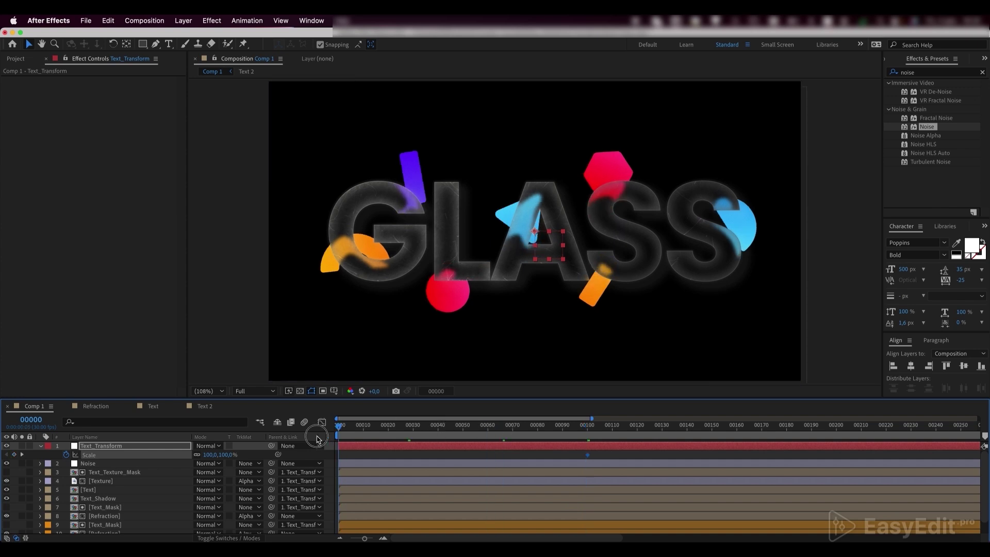
{"action": "left_click", "coordinate": [227, 454]}
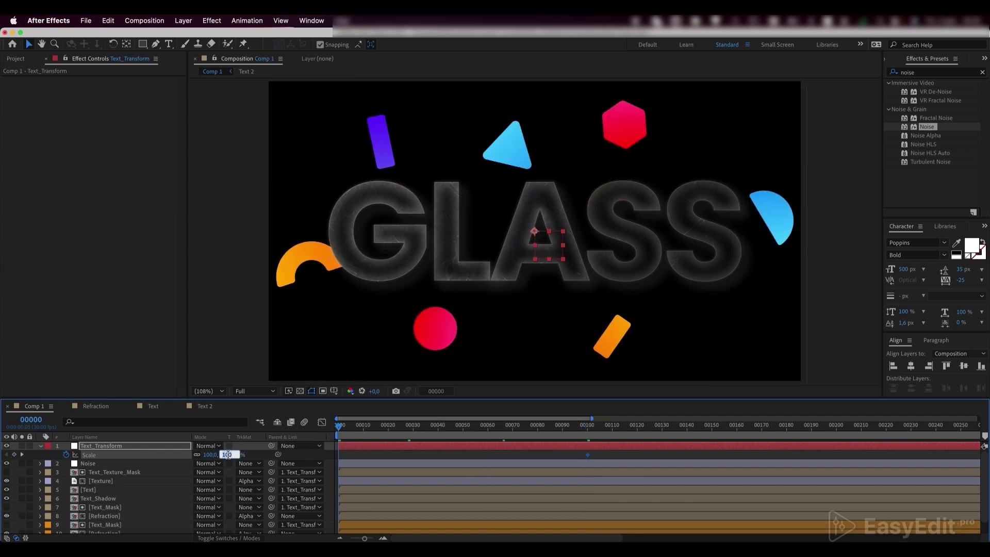
{"action": "type", "text": "120"}
{"action": "key", "text": "Return"}
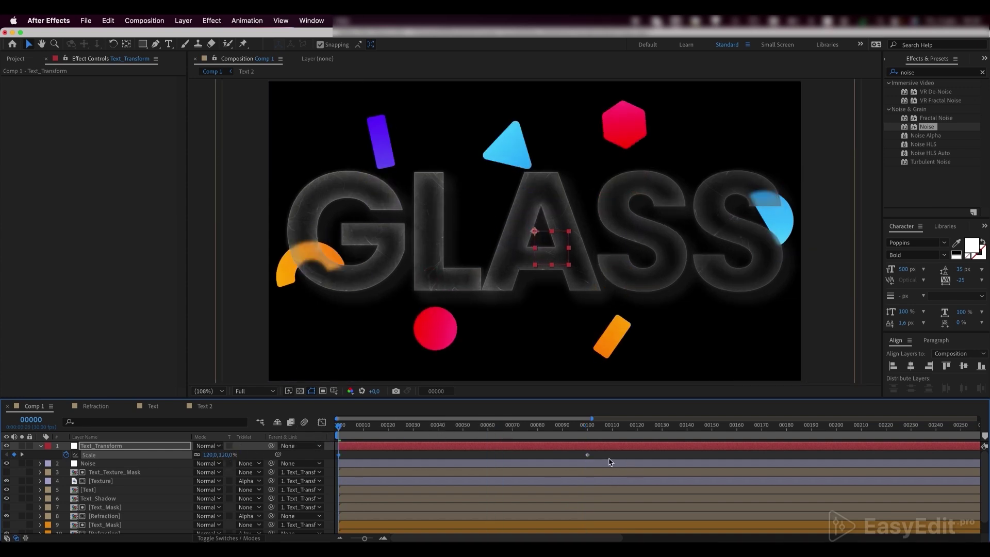
Sharpen the Scale speed curve in the Graph Editor by lengthening both keyframes' ease influence
{"action": "left_click_drag", "start_coordinate": [611, 454], "coordinate": [332, 461]}
{"action": "left_click", "coordinate": [321, 422]}
{"action": "left_click", "coordinate": [585, 453]}
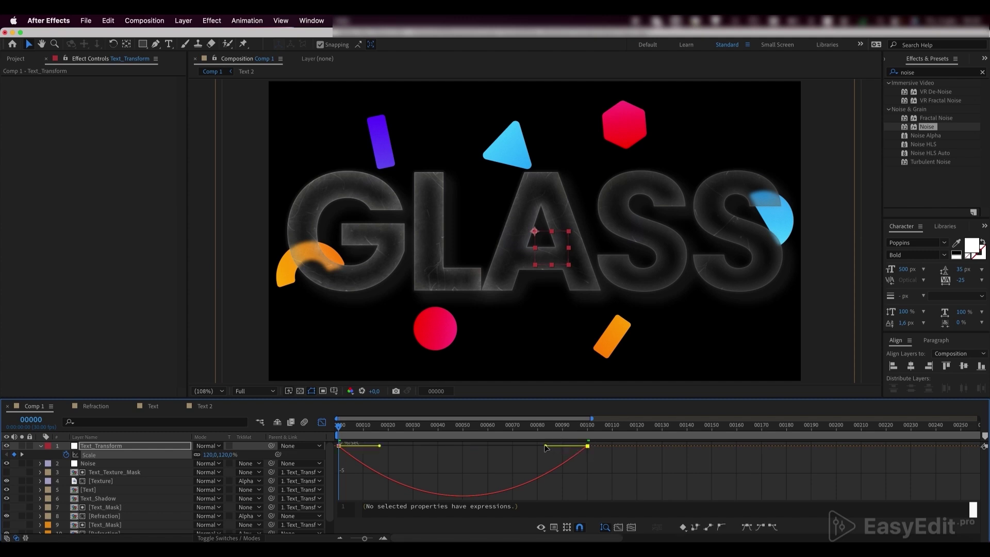
{"action": "left_click_drag", "start_coordinate": [546, 448], "coordinate": [412, 453]}
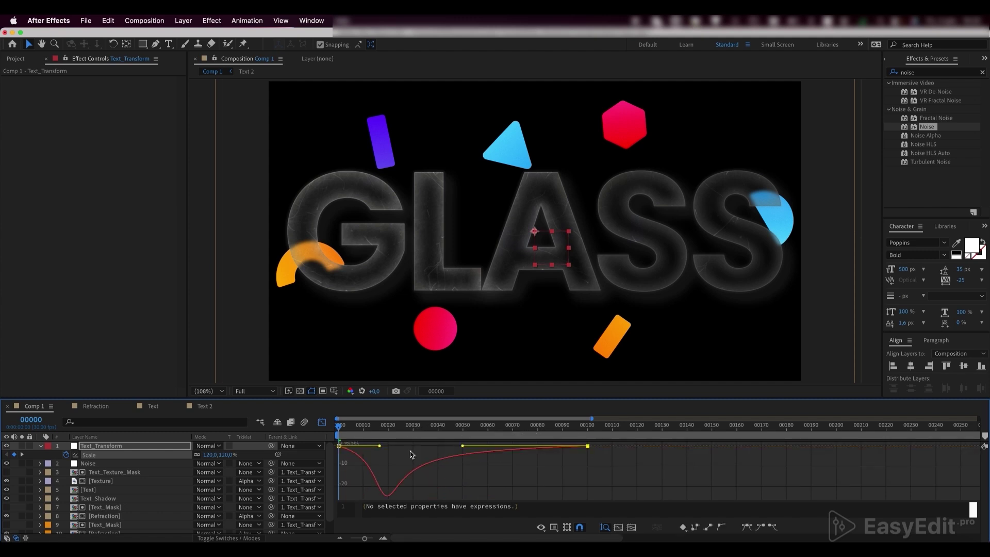
{"action": "left_click", "coordinate": [458, 429]}
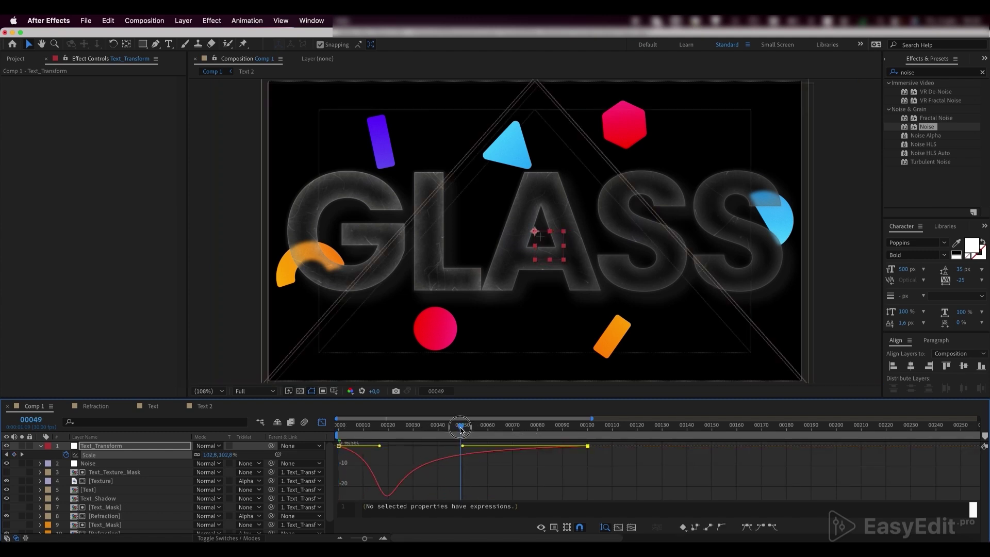
{"action": "left_click_drag", "start_coordinate": [460, 430], "coordinate": [455, 430]}
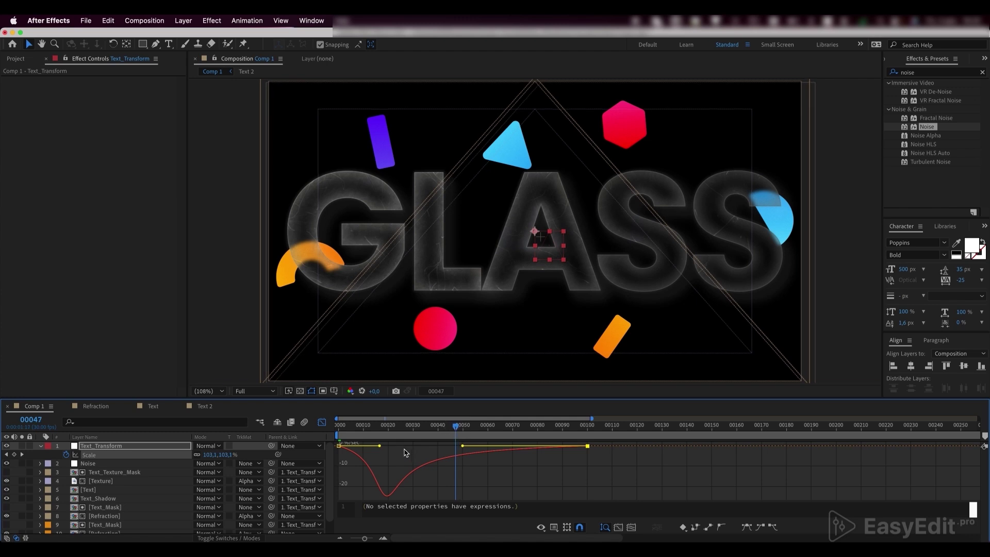
{"action": "left_click_drag", "start_coordinate": [380, 446], "coordinate": [453, 447]}
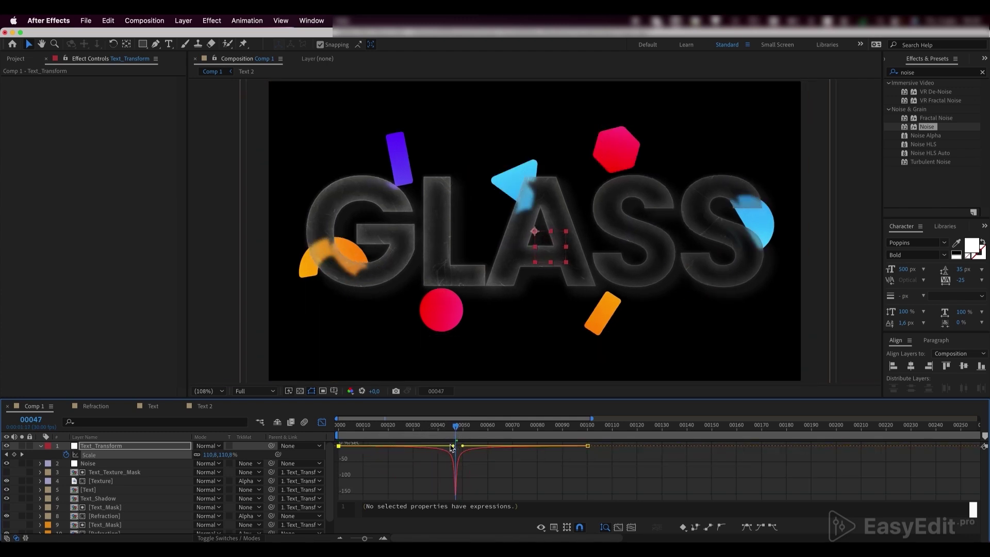
{"action": "key", "text": "equal"}
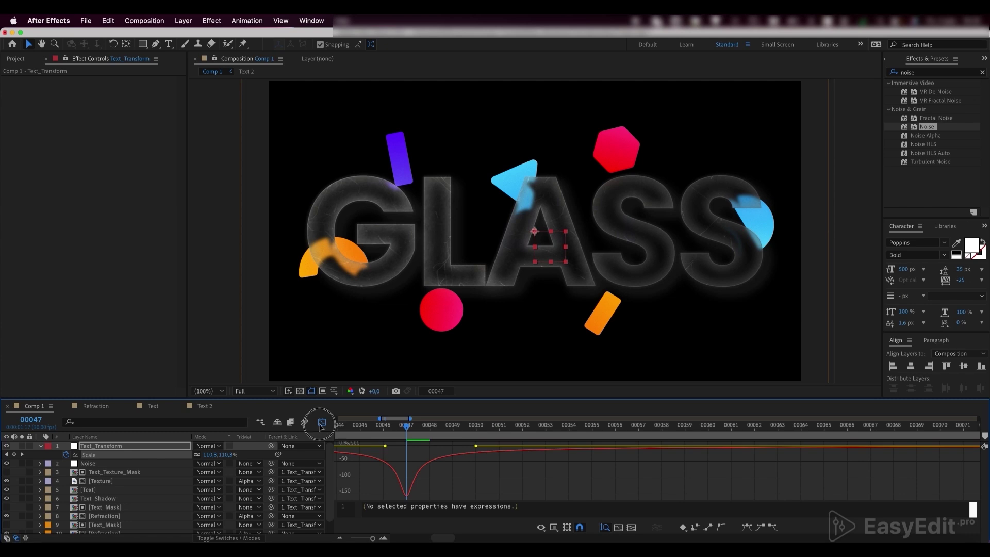
{"action": "left_click", "coordinate": [321, 423]}
{"action": "key", "text": "minus"}
{"action": "key", "text": "minus"}
{"action": "key", "text": "minus"}
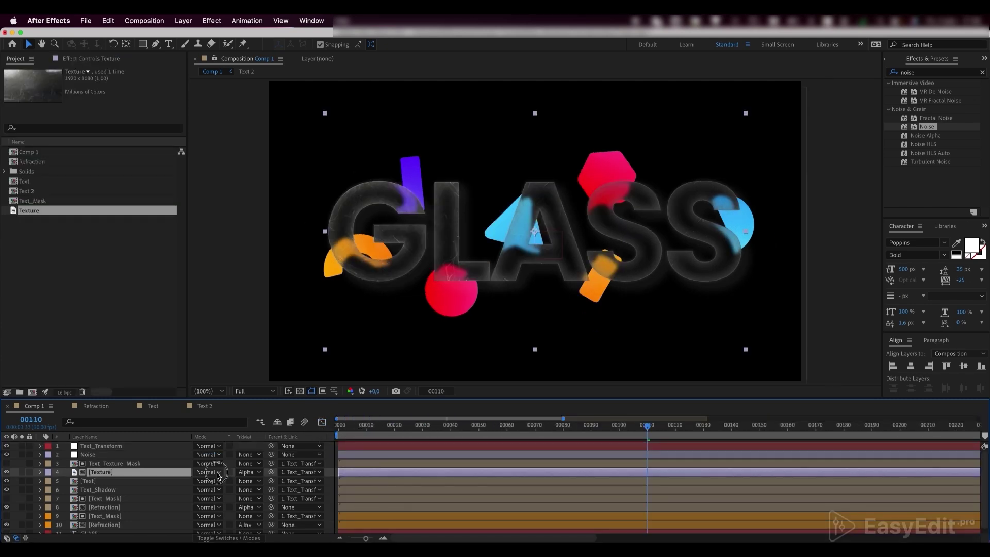
Switch the Texture layer's blending mode to Add
{"action": "left_click", "coordinate": [212, 472]}
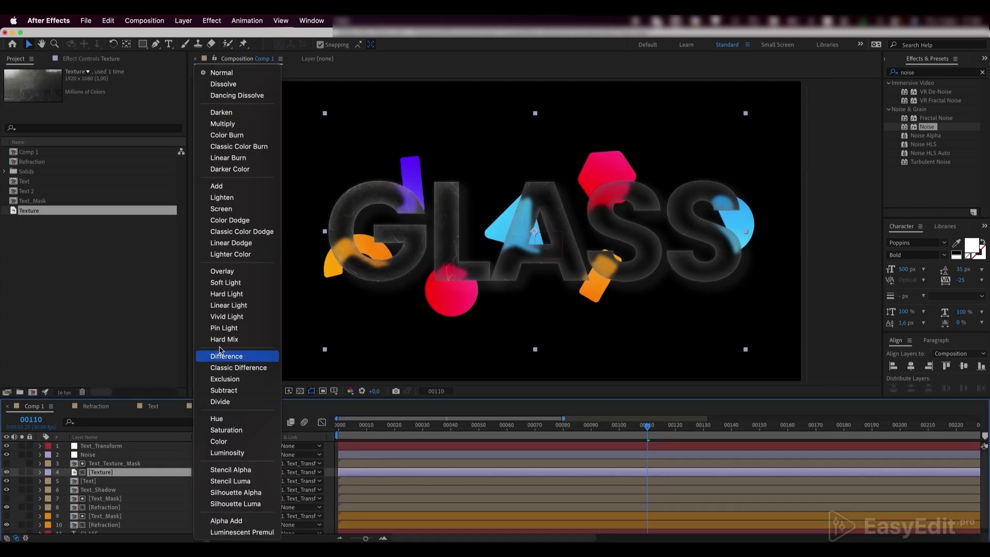
{"action": "left_click", "coordinate": [225, 187]}
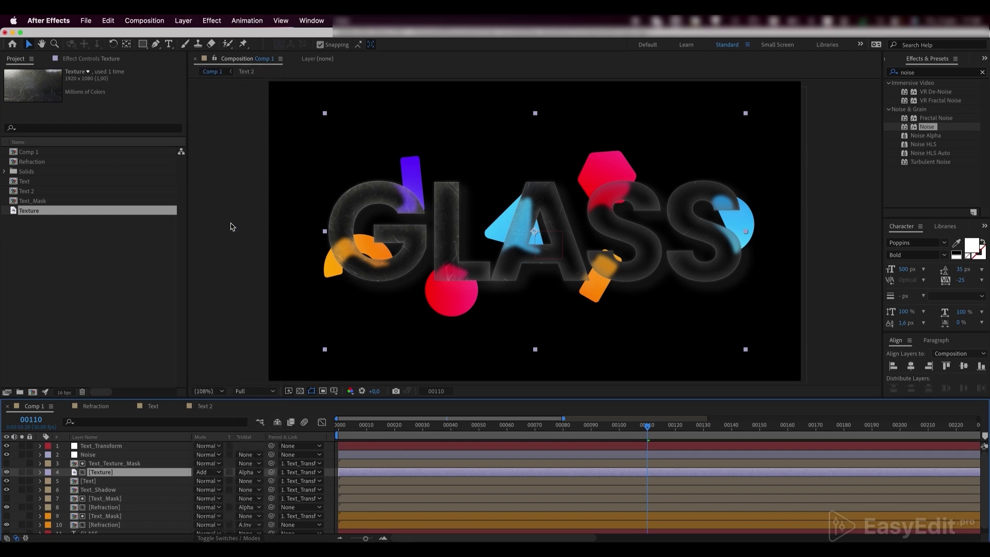